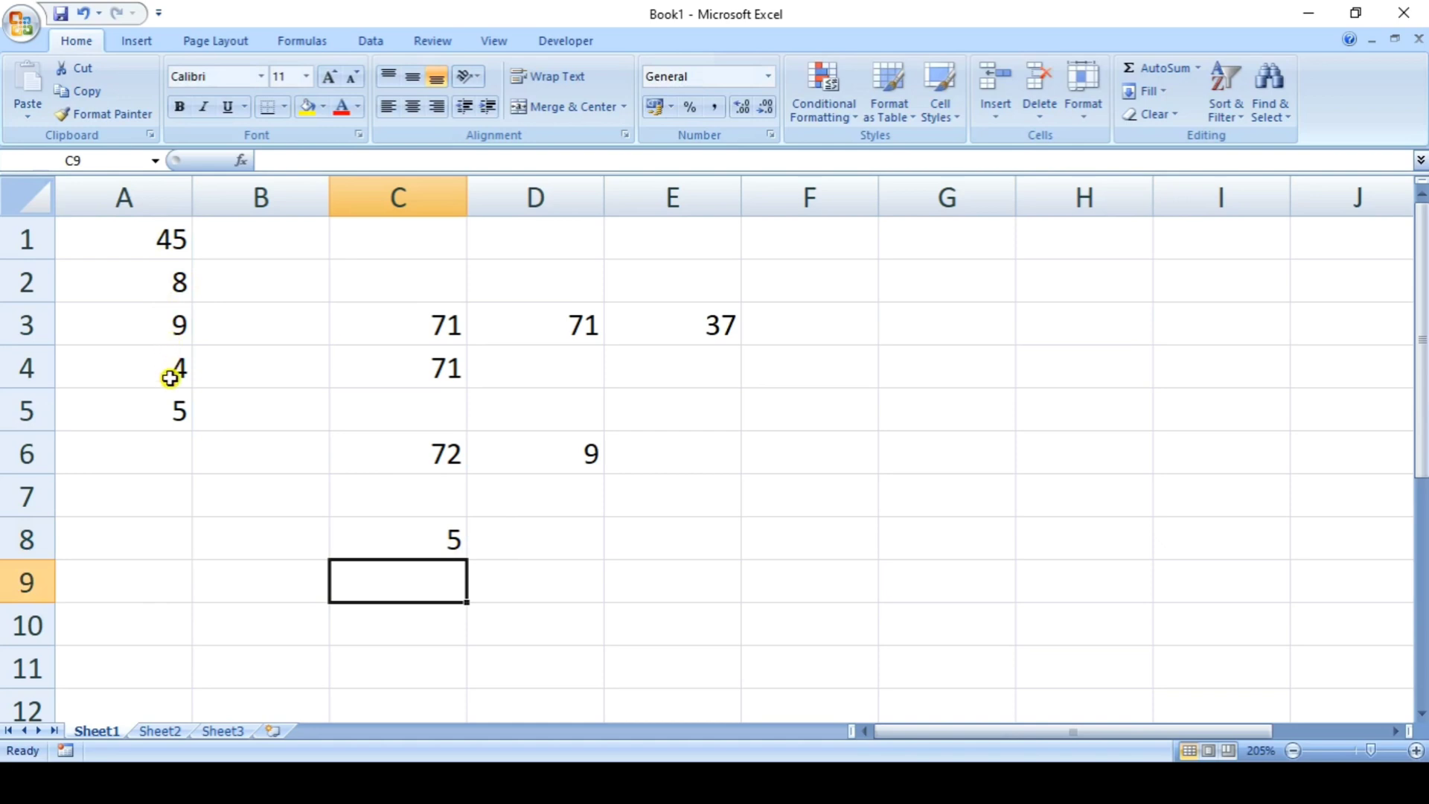
# Enter 7 in cell A6 and the text hgfh in cells A7 and A8
pyautogui.click(167, 446)
pyautogui.write('7')
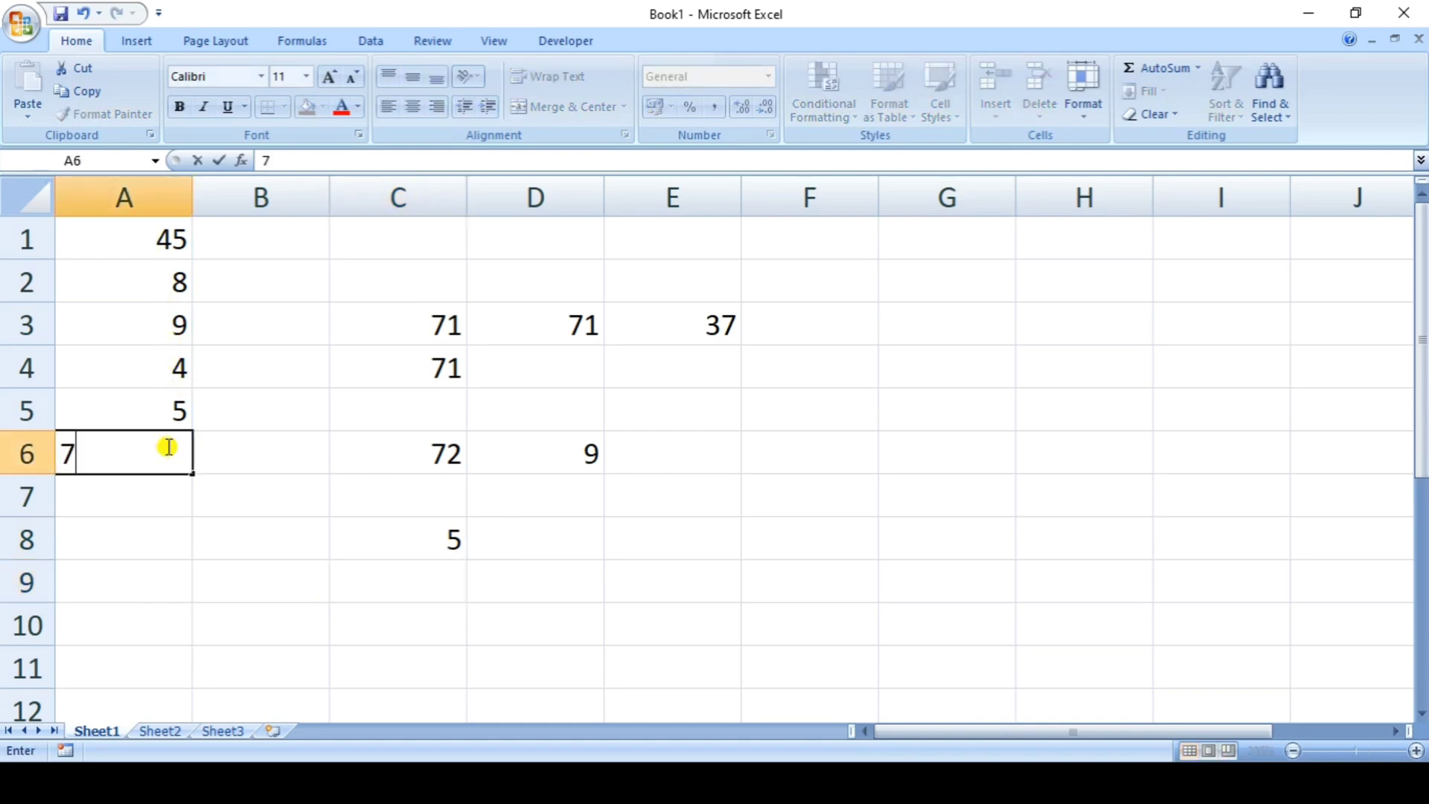
pyautogui.press('Return')
pyautogui.write('hgfh')
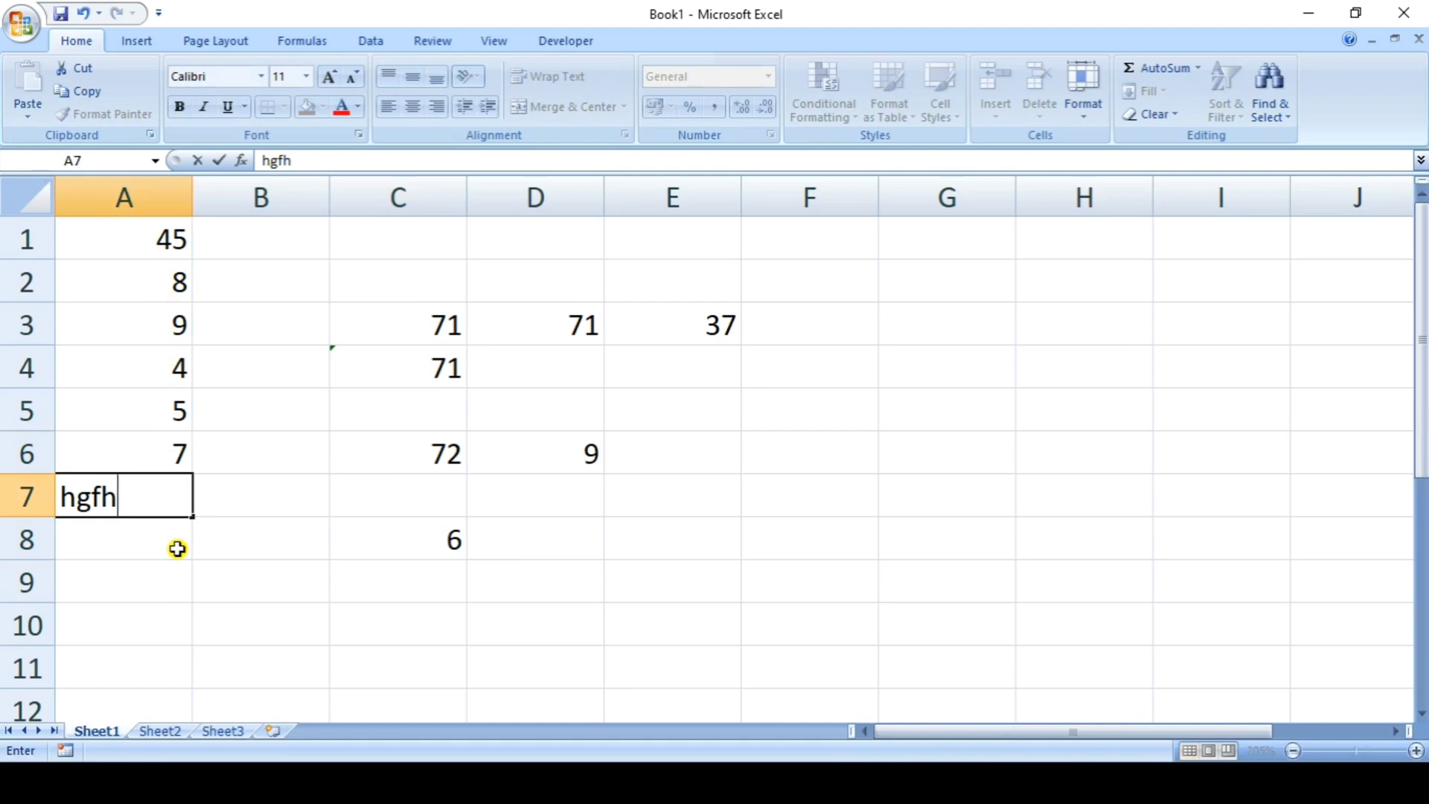
pyautogui.press('Return')
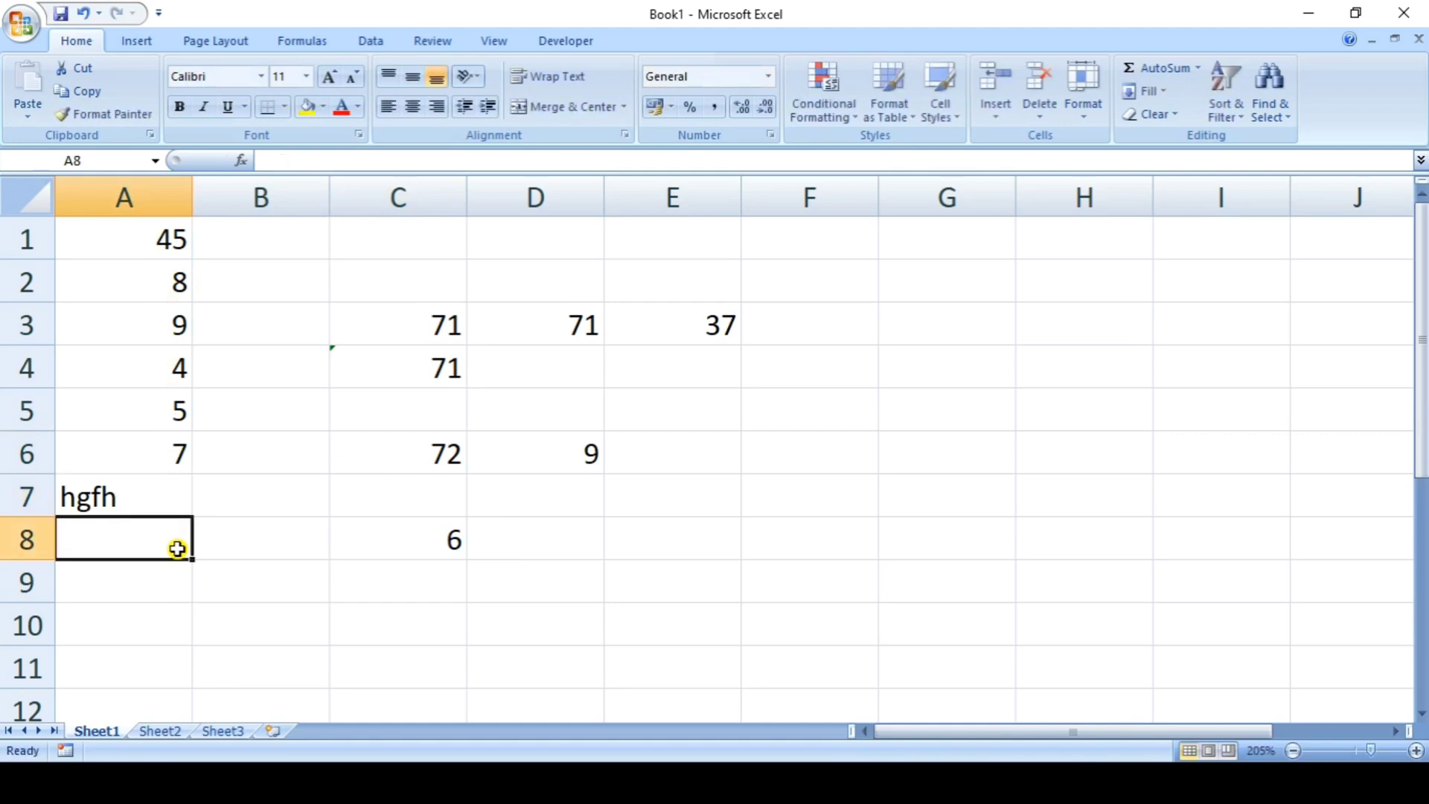
pyautogui.write('hgfh')
pyautogui.press('Return')
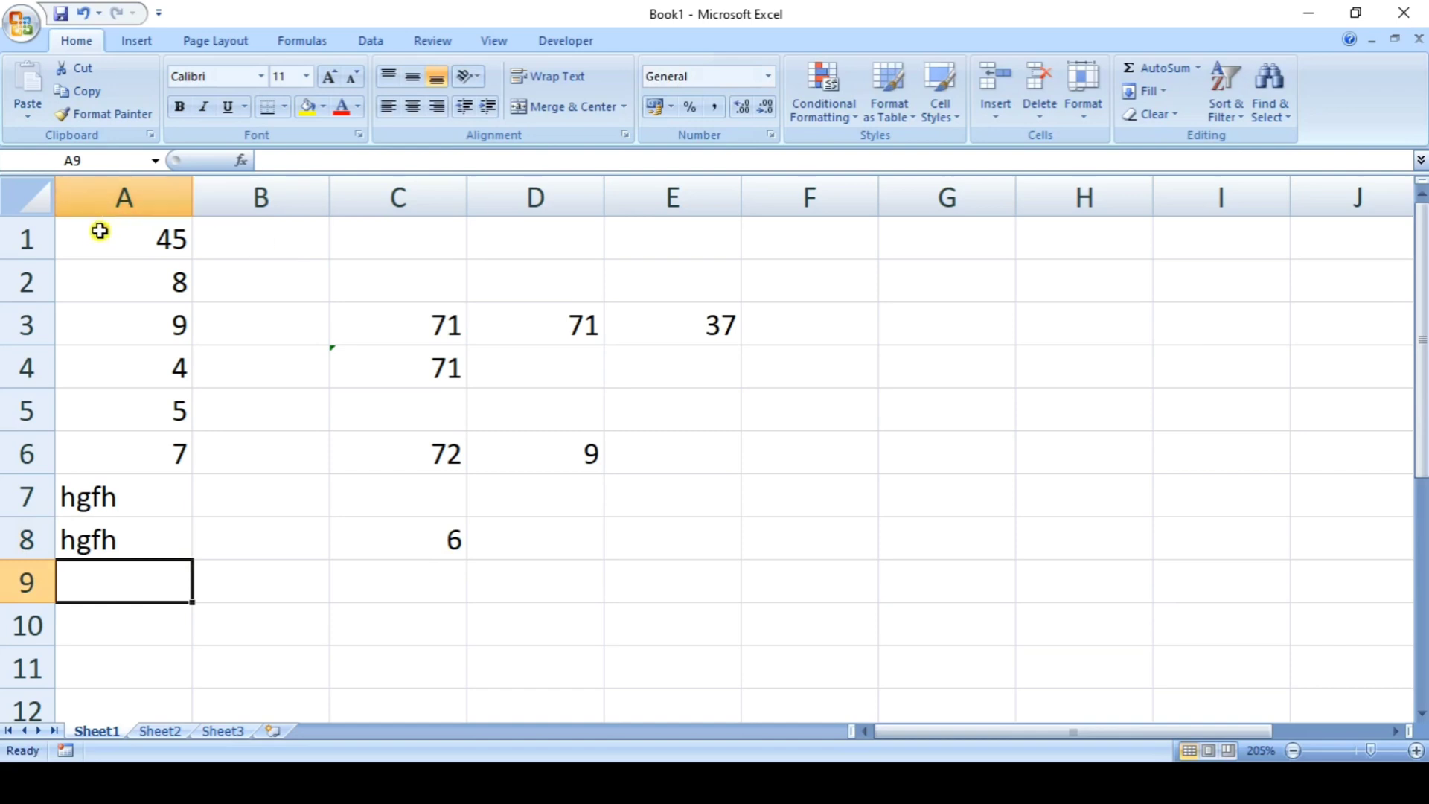
# Clear the contents of the range A1:F8
pyautogui.moveTo(105, 233); pyautogui.dragTo(833, 542)
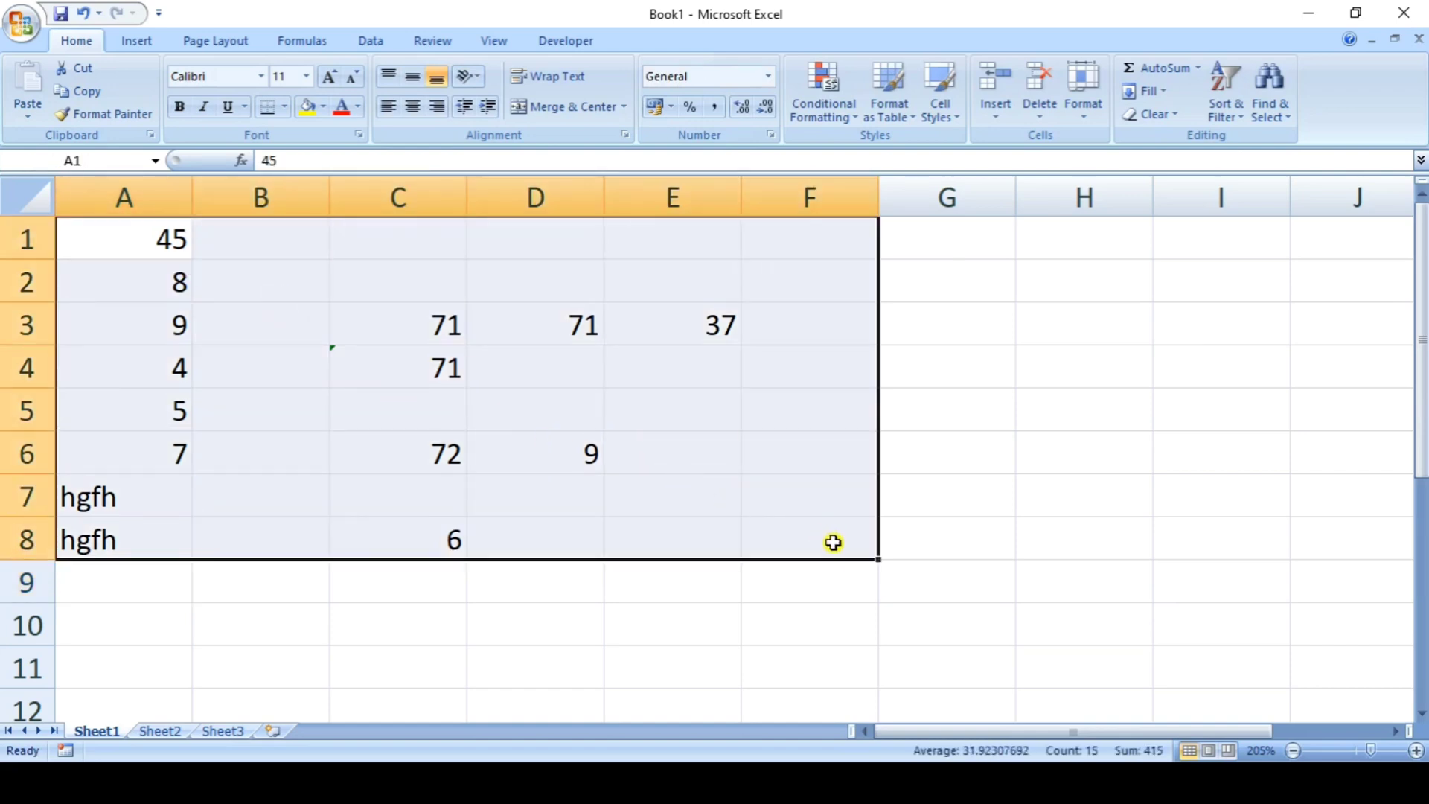
pyautogui.press('Delete')
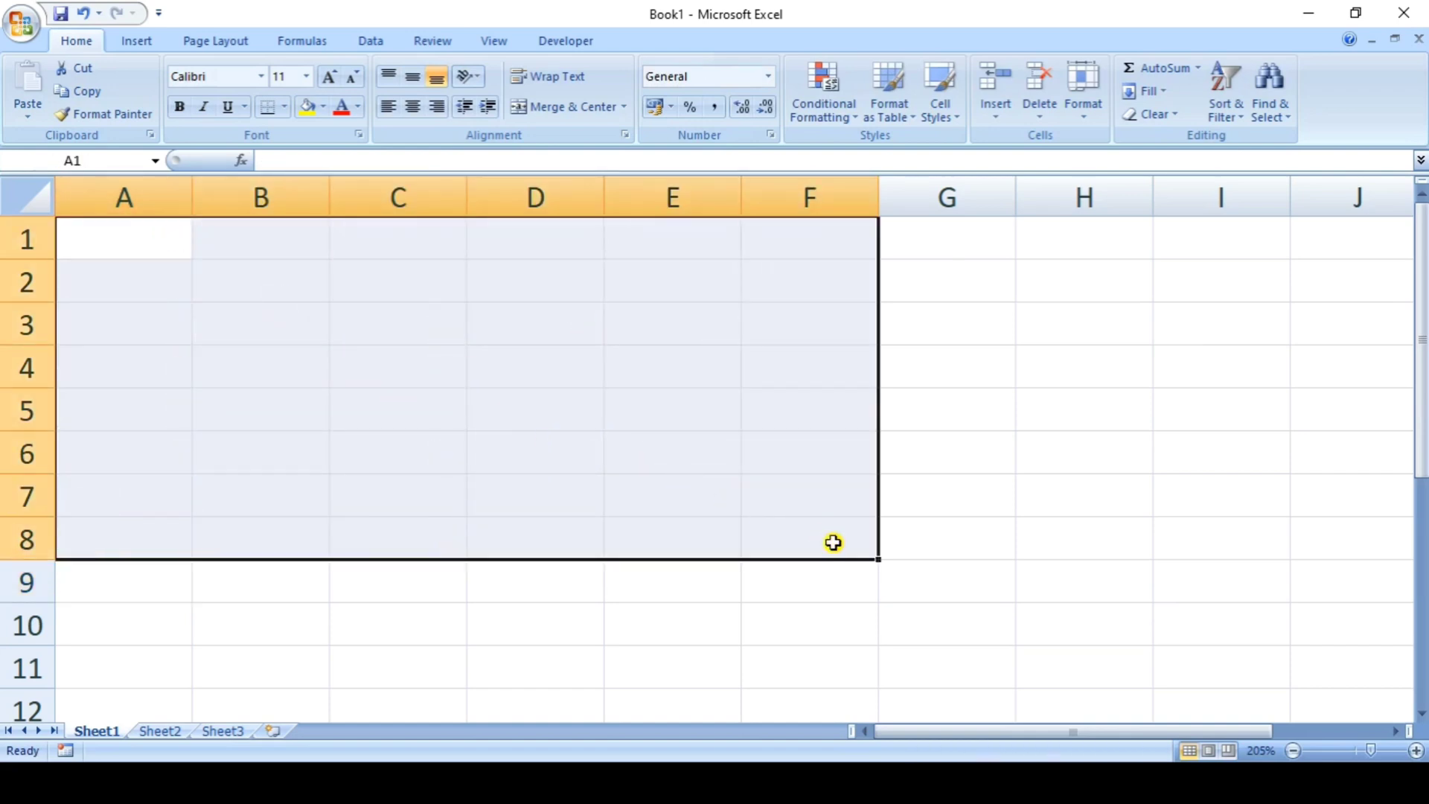
pyautogui.click(121, 276)
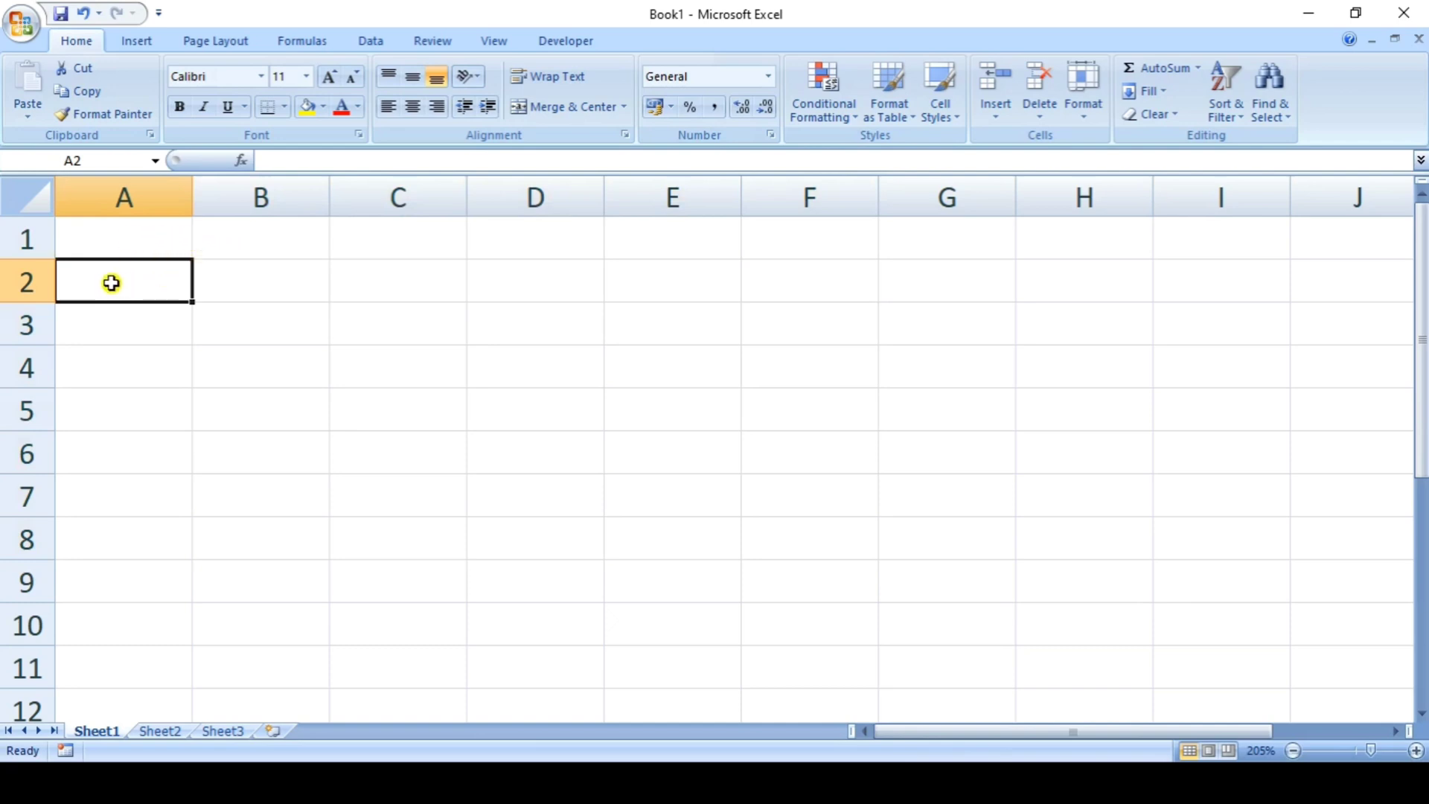
# Merge and center cells A1:F1 and enter the title REPORT CARD
pyautogui.click(112, 242)
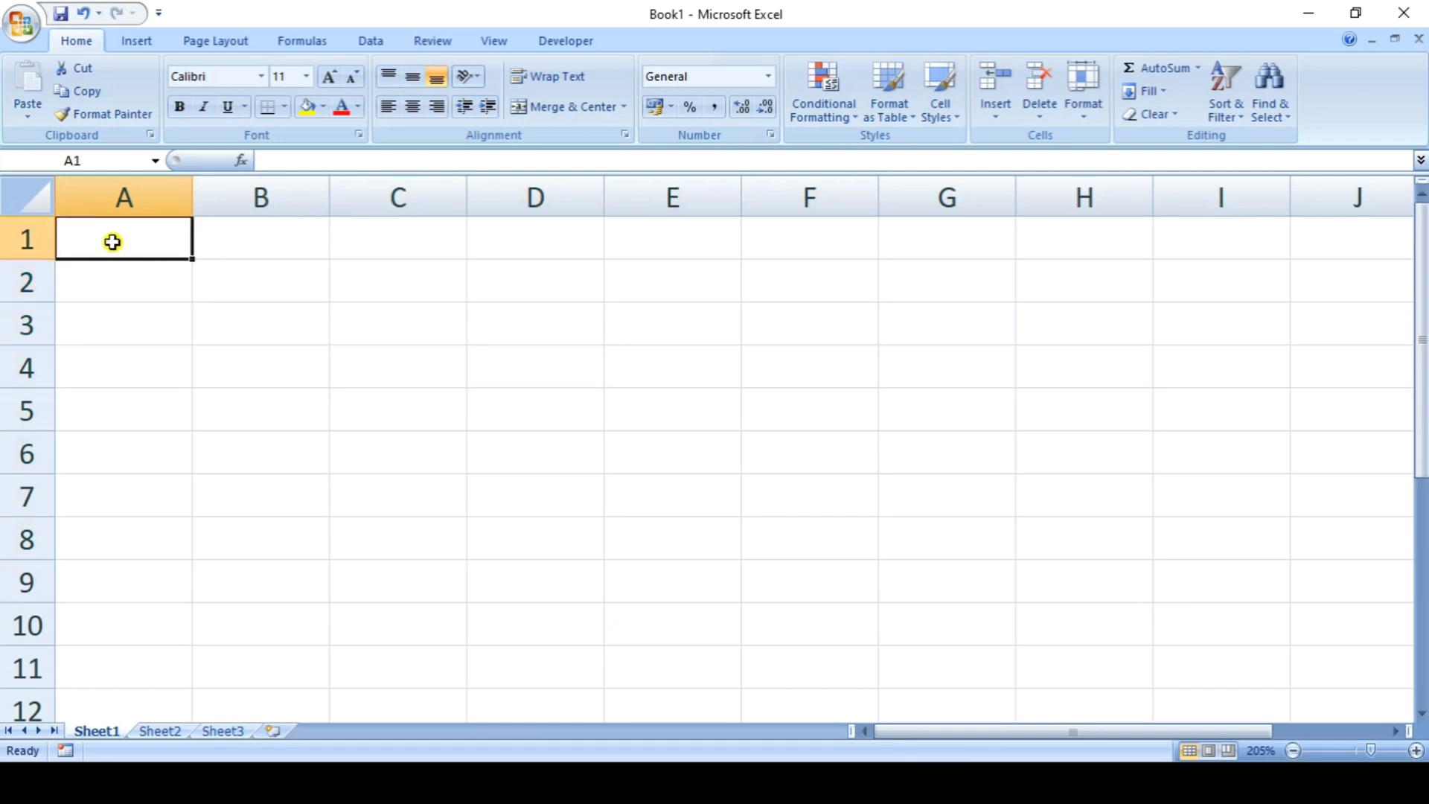
pyautogui.moveTo(112, 241); pyautogui.dragTo(796, 242)
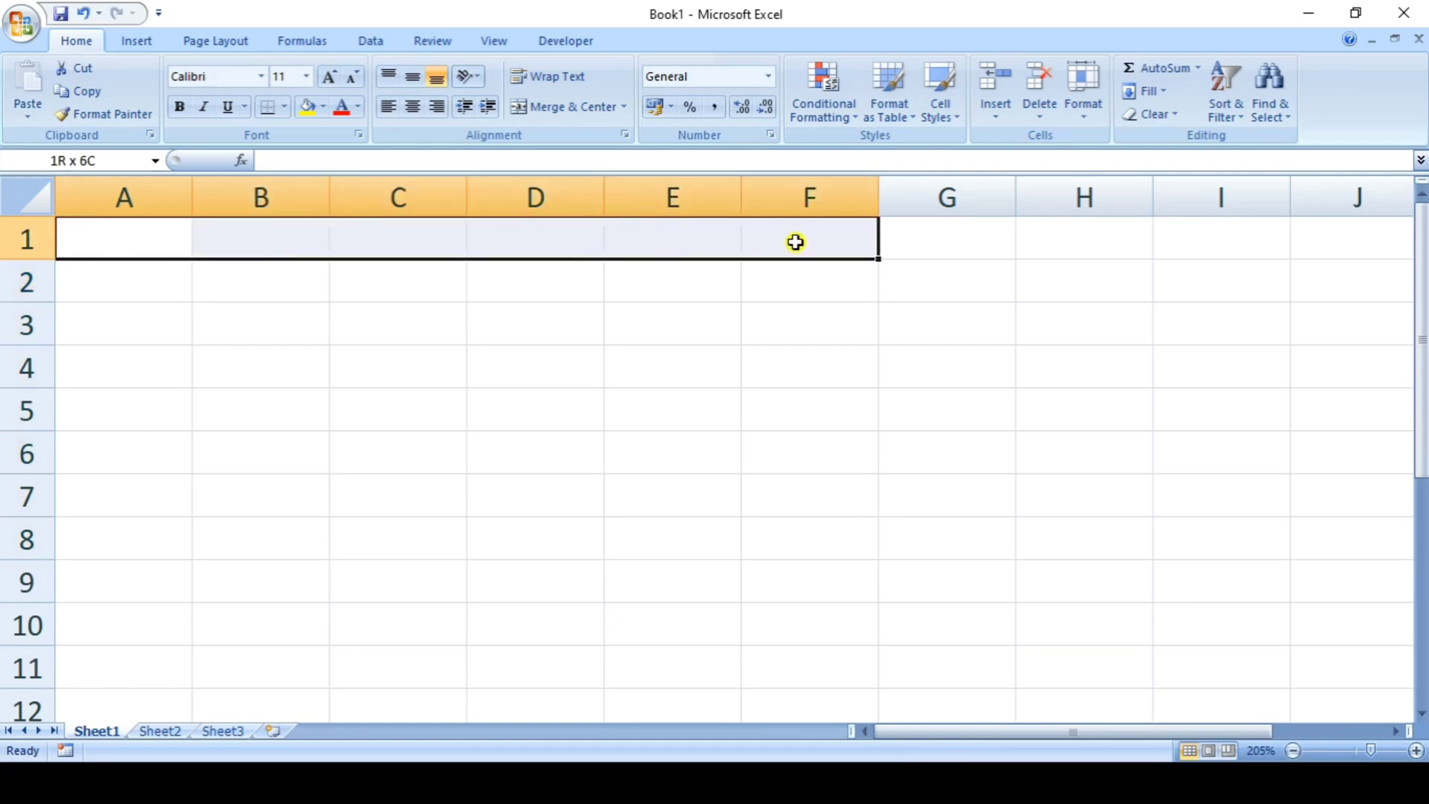
pyautogui.click(569, 107)
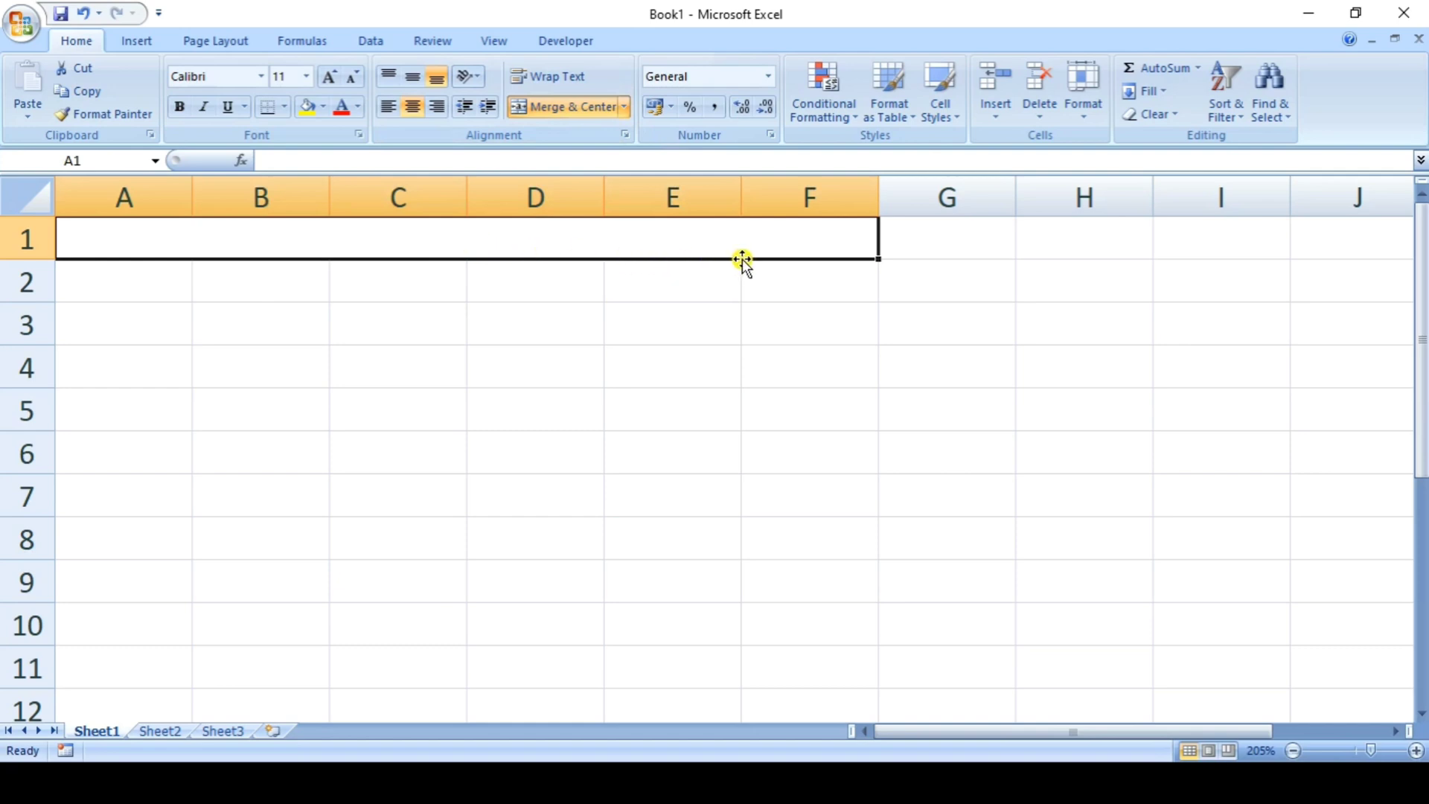
pyautogui.write('hg')
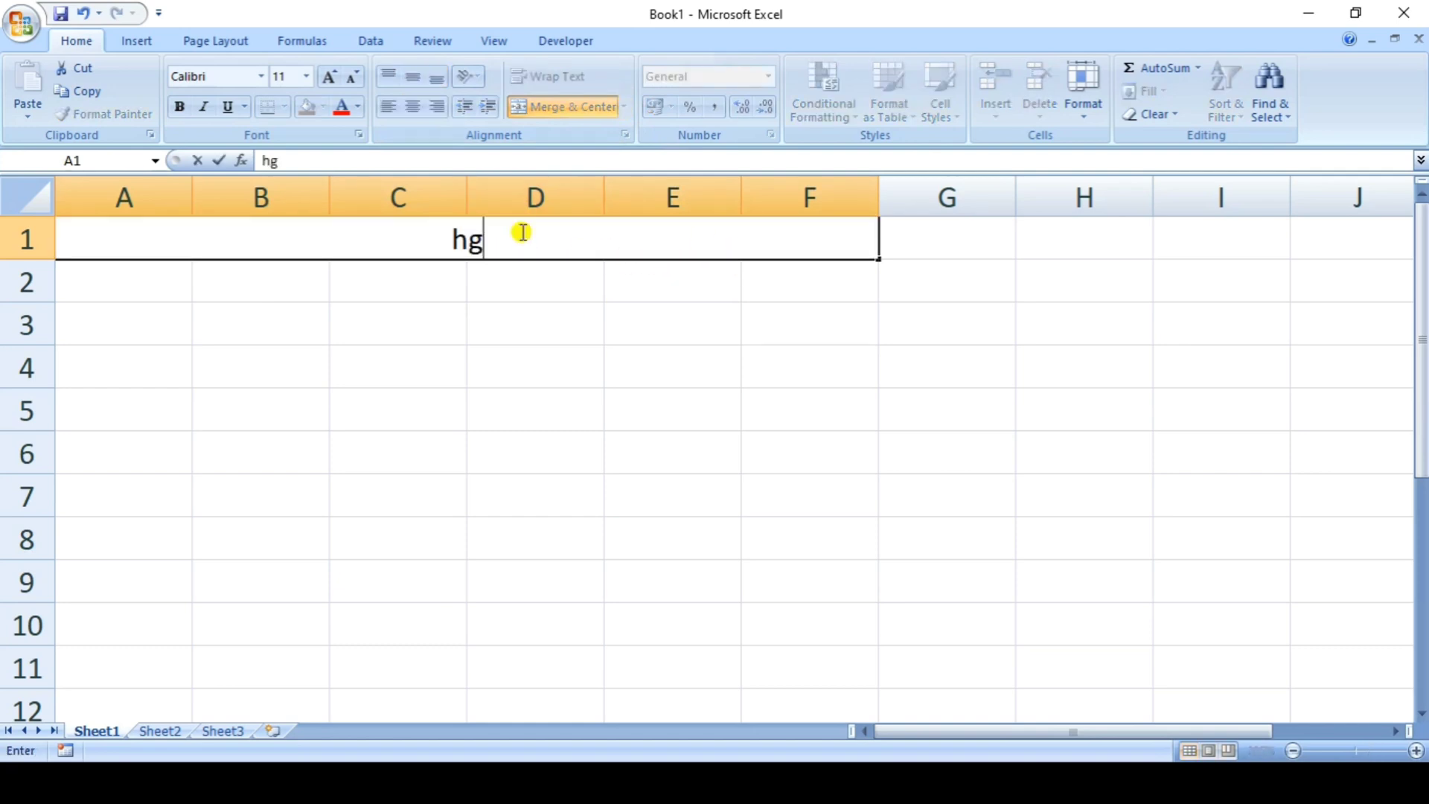
pyautogui.press('BackSpace')
pyautogui.press('BackSpace')
pyautogui.write('REPORT CARD')
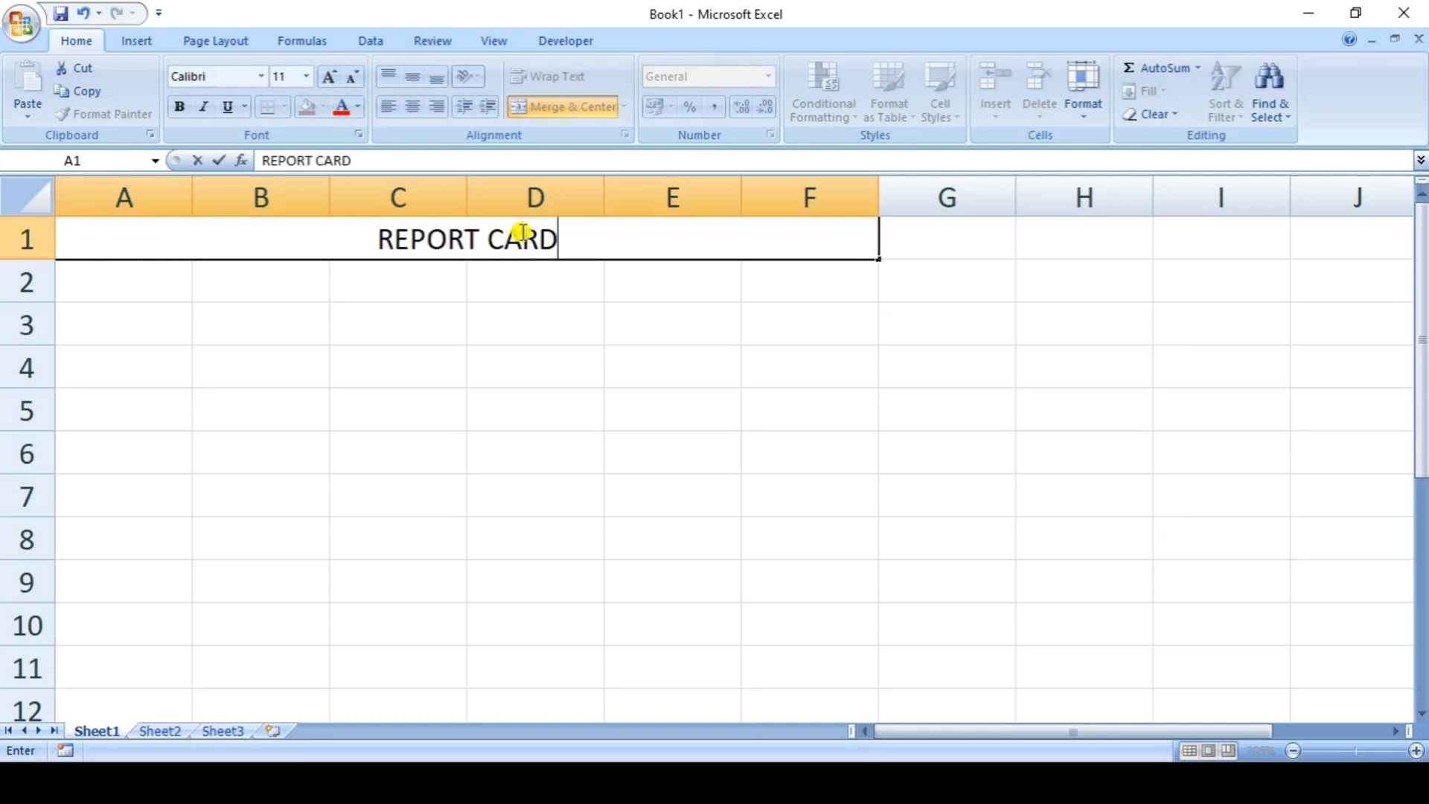
# Enter the subjects SCIENCE, MATHS and ENGLISH in cells A2 to A4
pyautogui.click(143, 289)
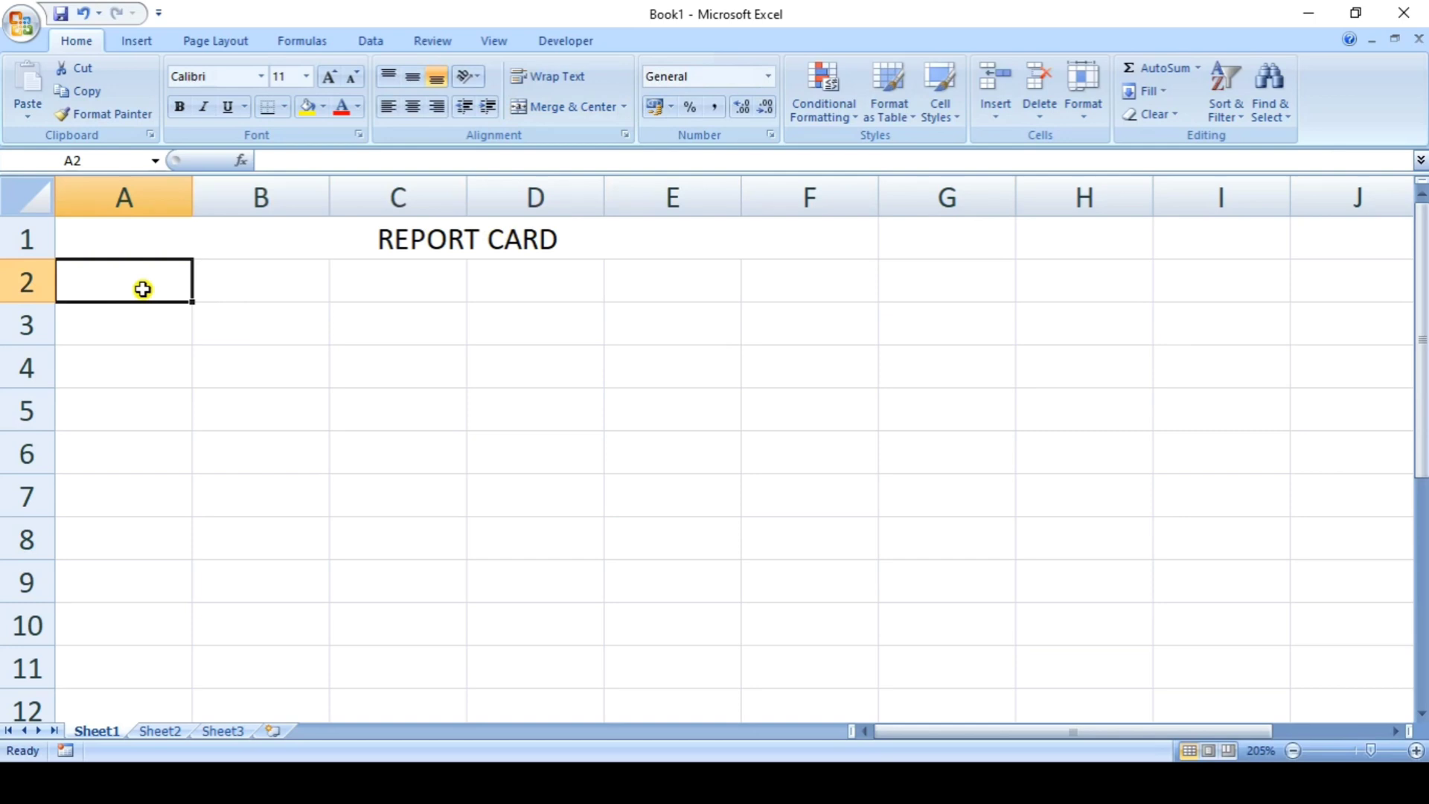
pyautogui.write('SC')
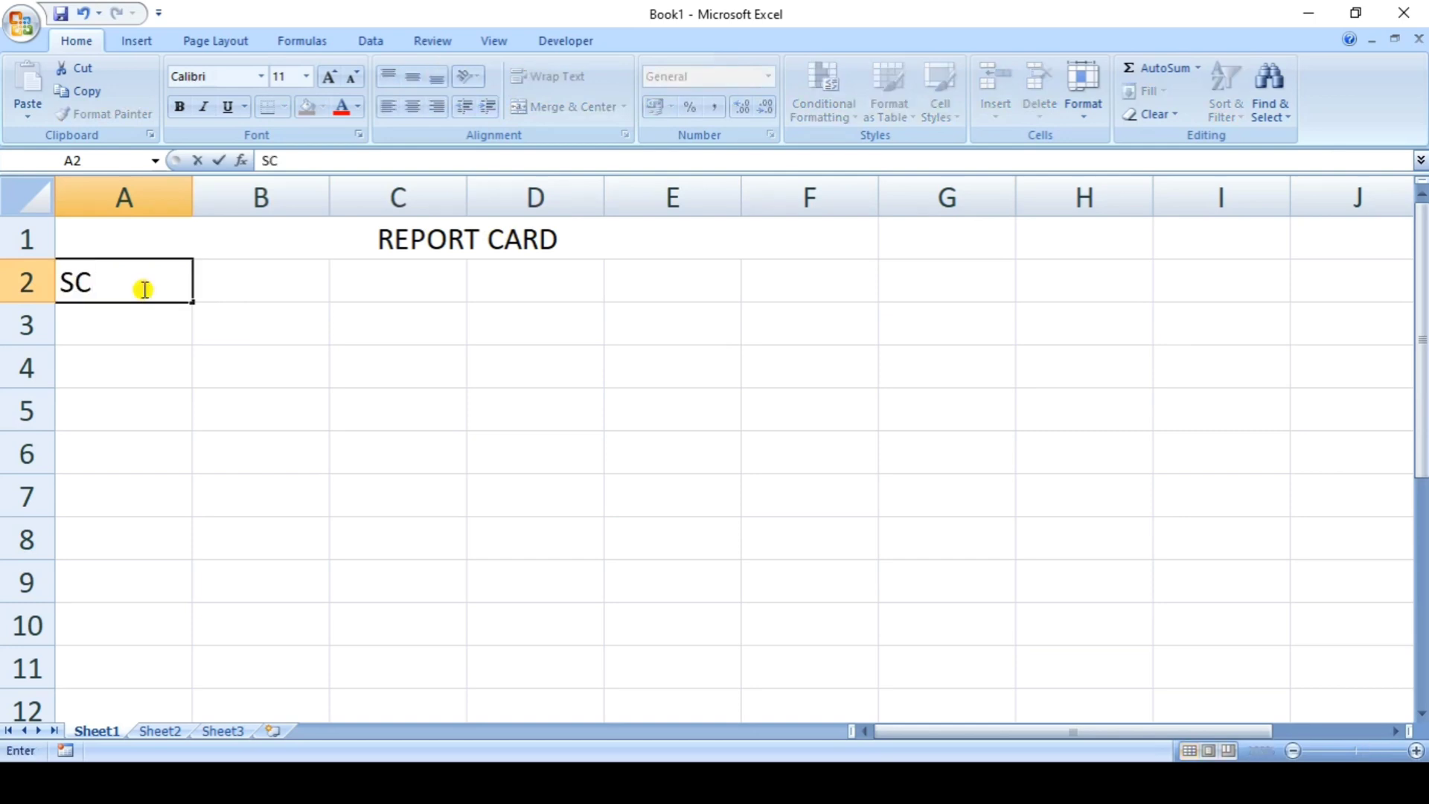
pyautogui.write('IENCE')
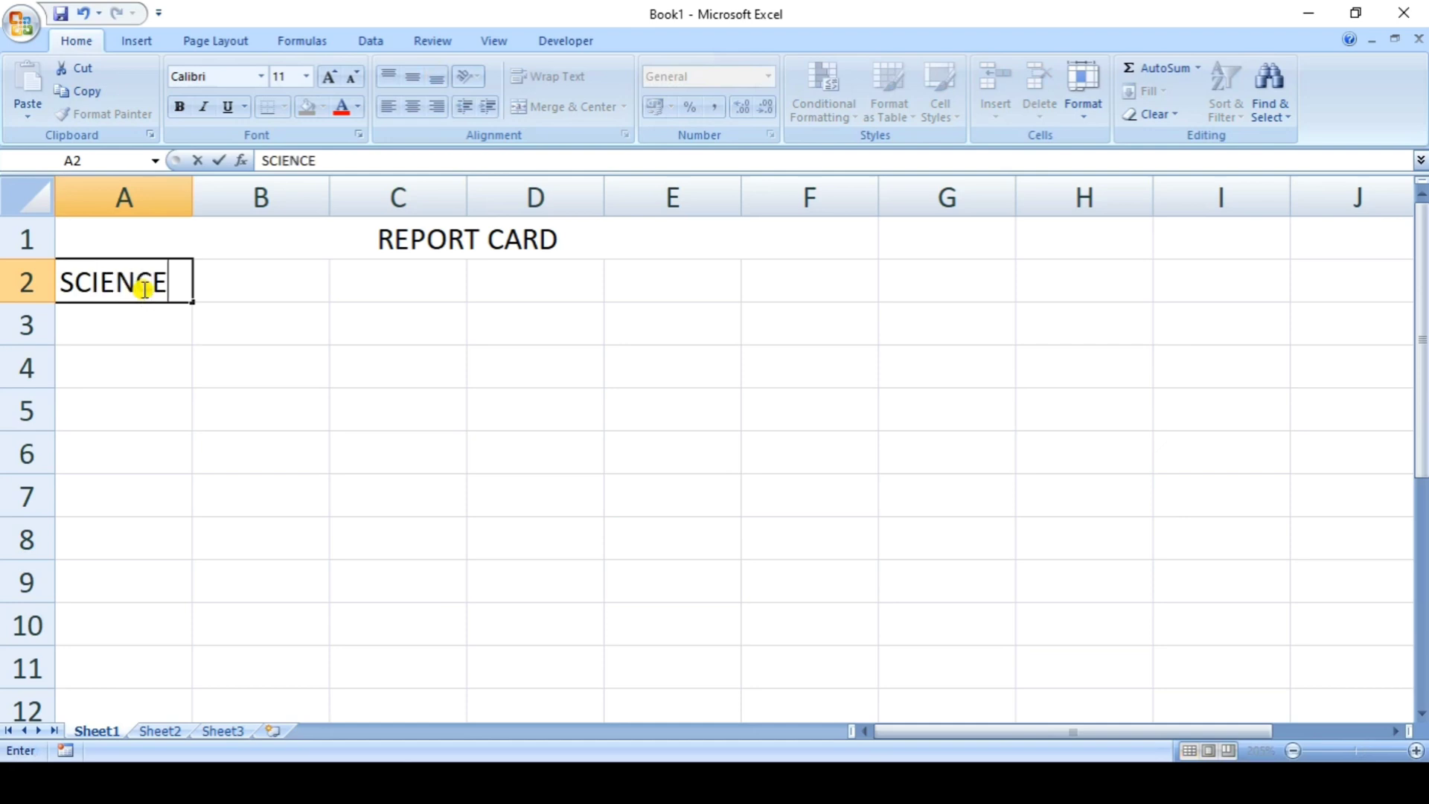
pyautogui.press('Return')
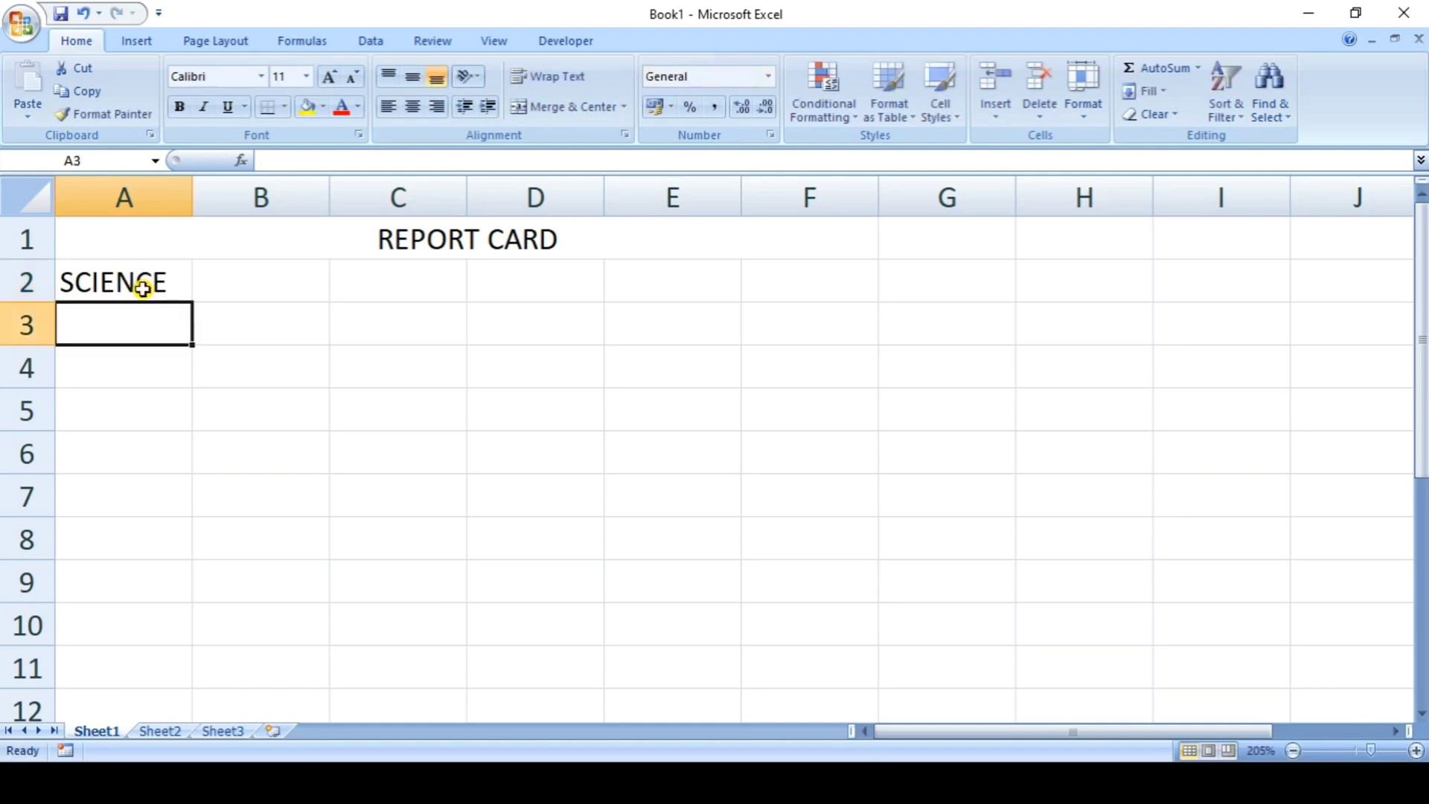
pyautogui.write('MATHS')
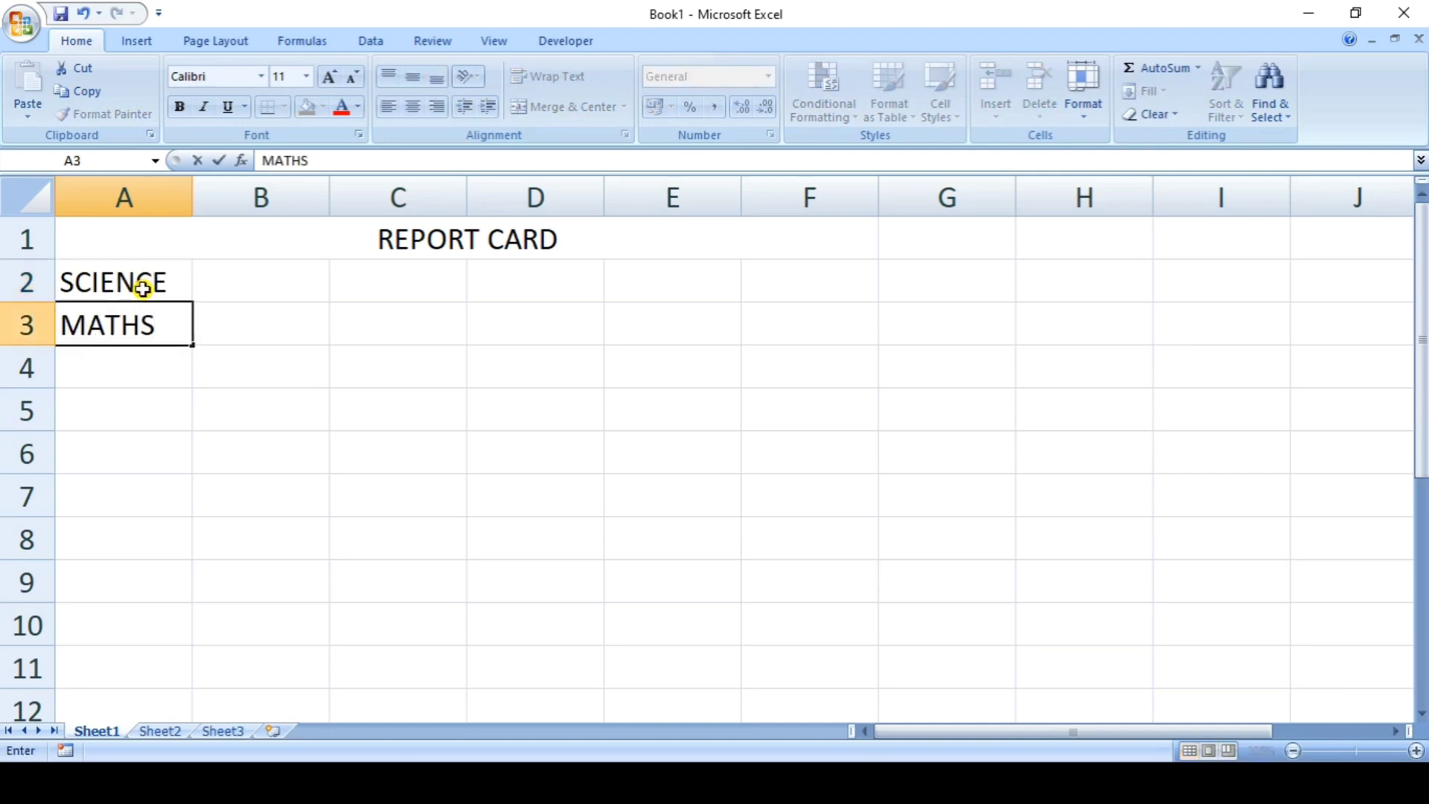
pyautogui.press('Return')
pyautogui.write('EN')
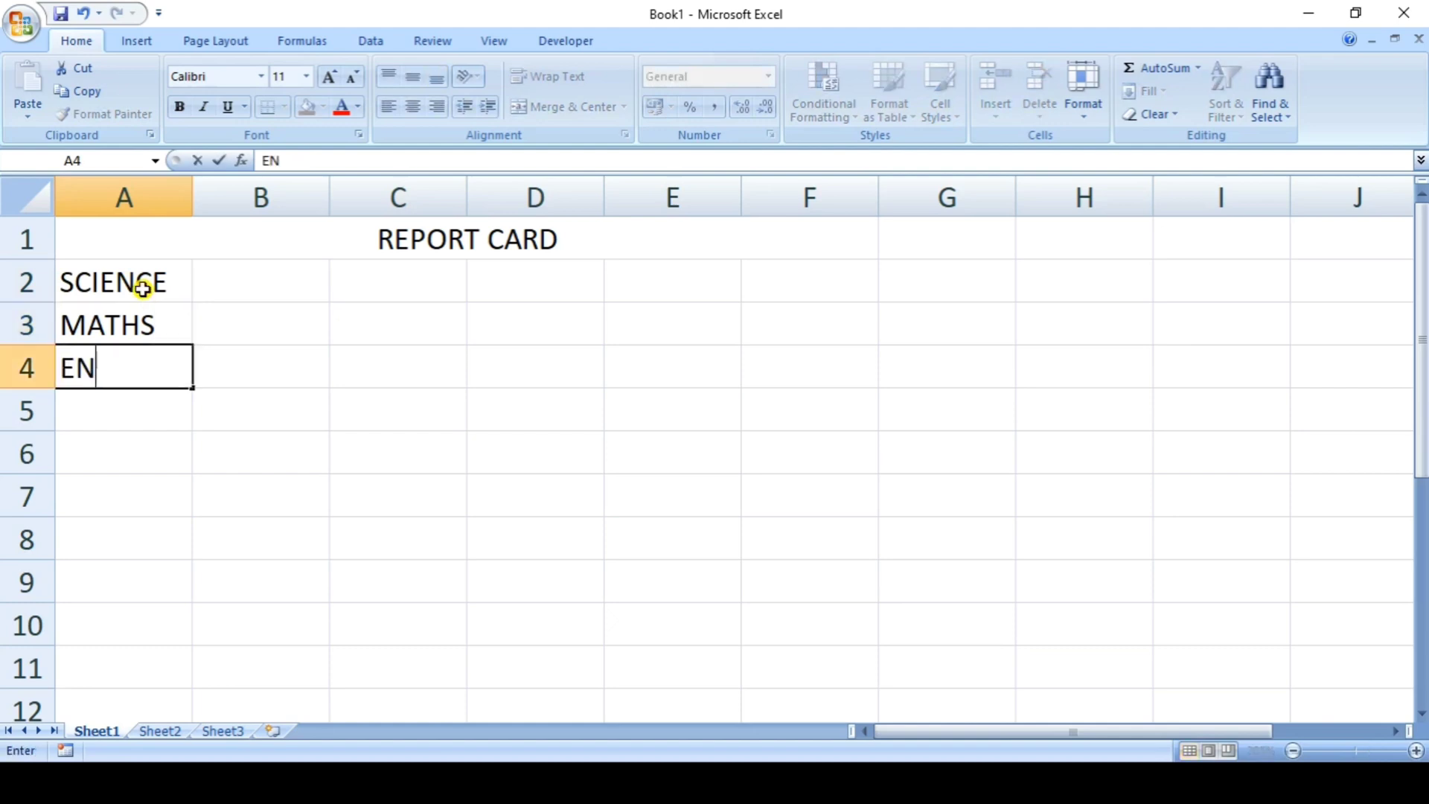
pyautogui.write('GLISH')
pyautogui.press('Return')
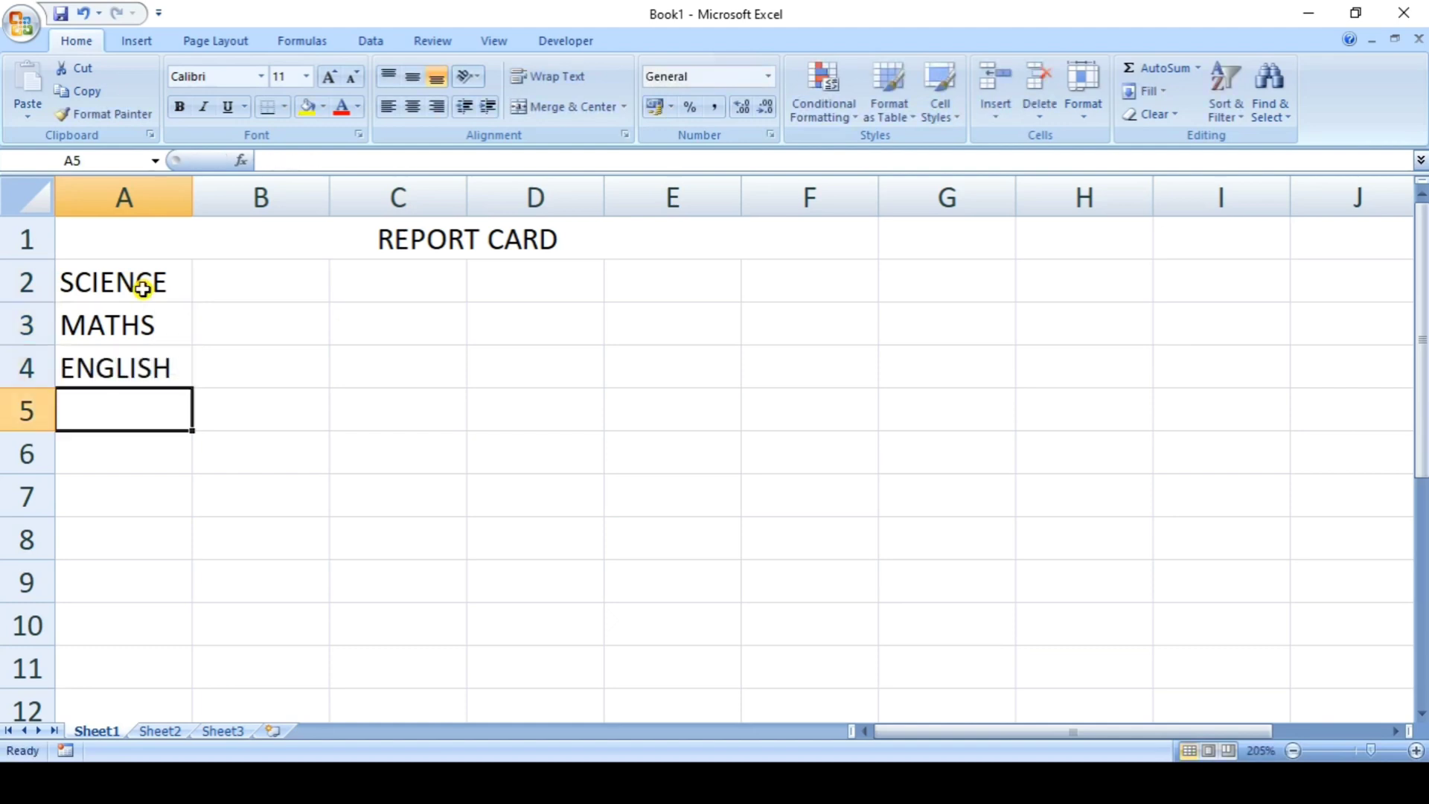
# Enter the subject HINDI in cell A5
pyautogui.write('HUINDIO')
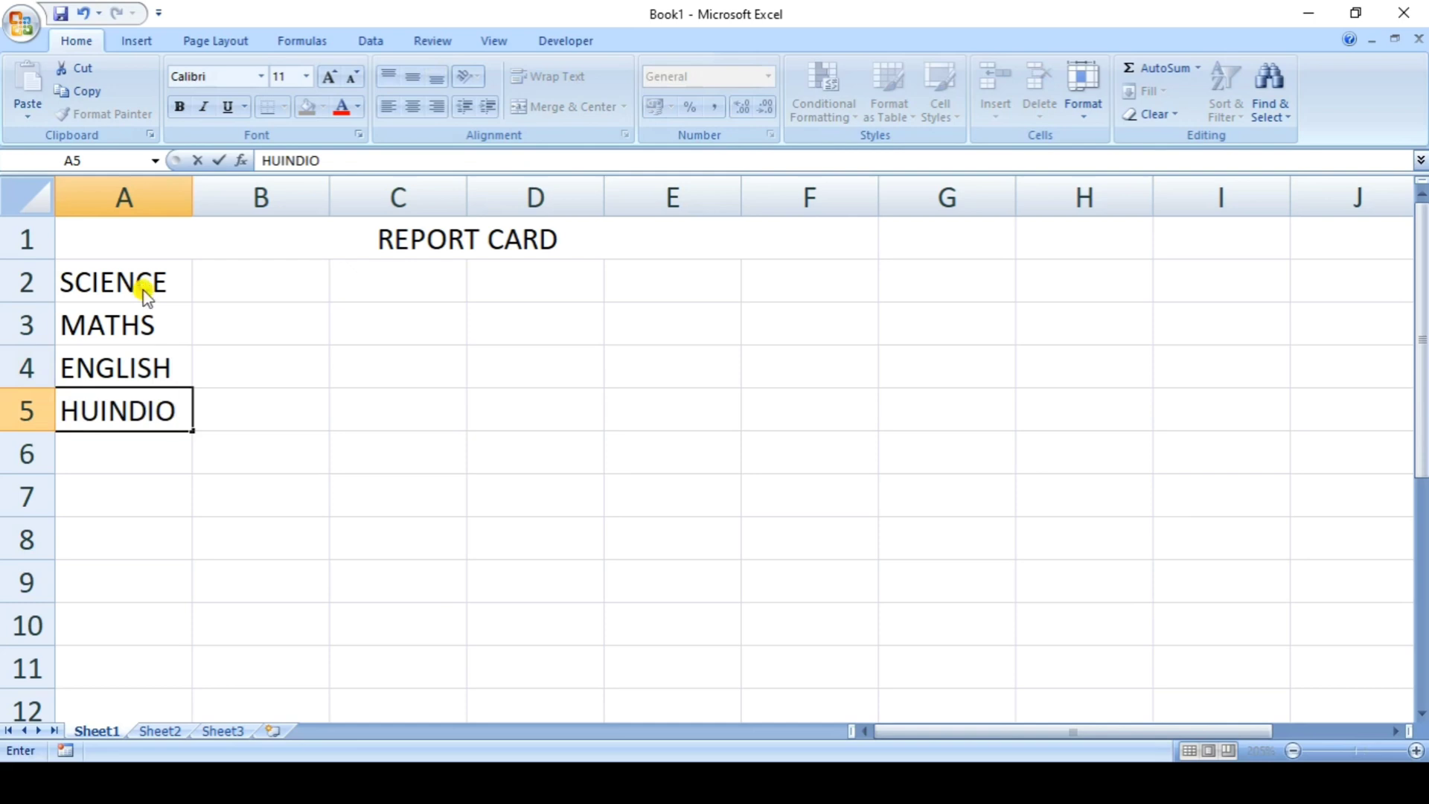
pyautogui.press('BackSpace')
pyautogui.press('BackSpace')
pyautogui.press('BackSpace')
pyautogui.press('BackSpace')
pyautogui.press('BackSpace')
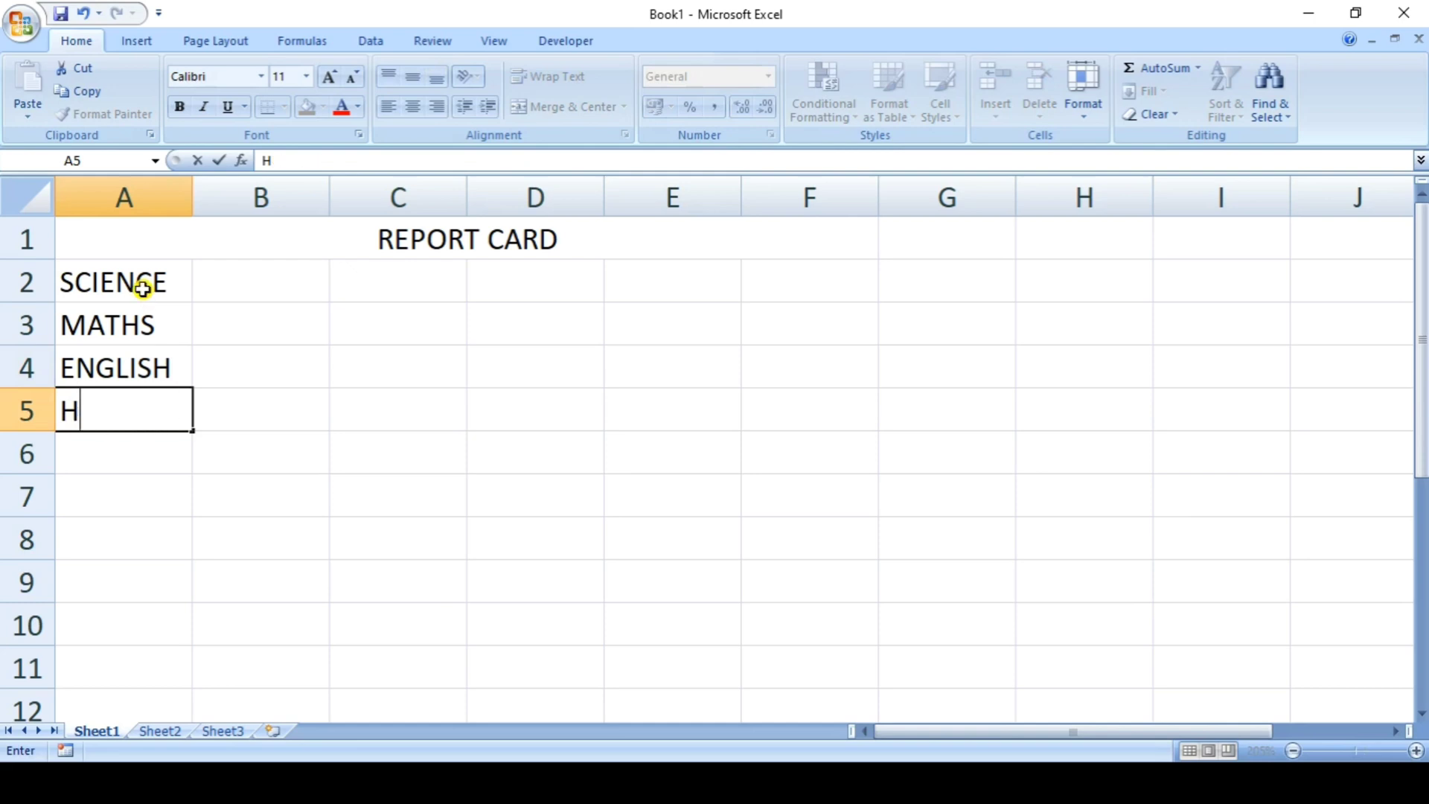
pyautogui.write('INDI')
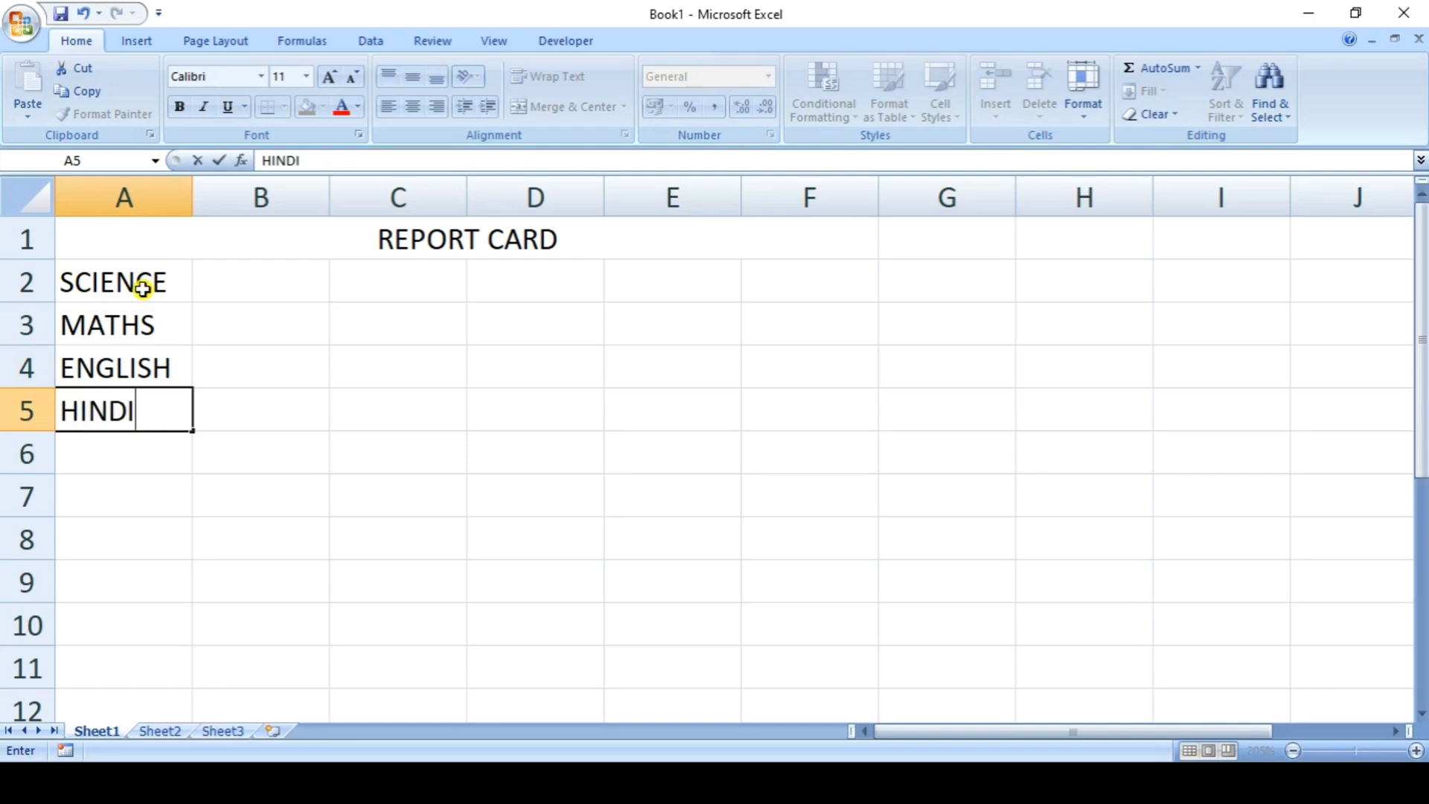
pyautogui.press('Return')
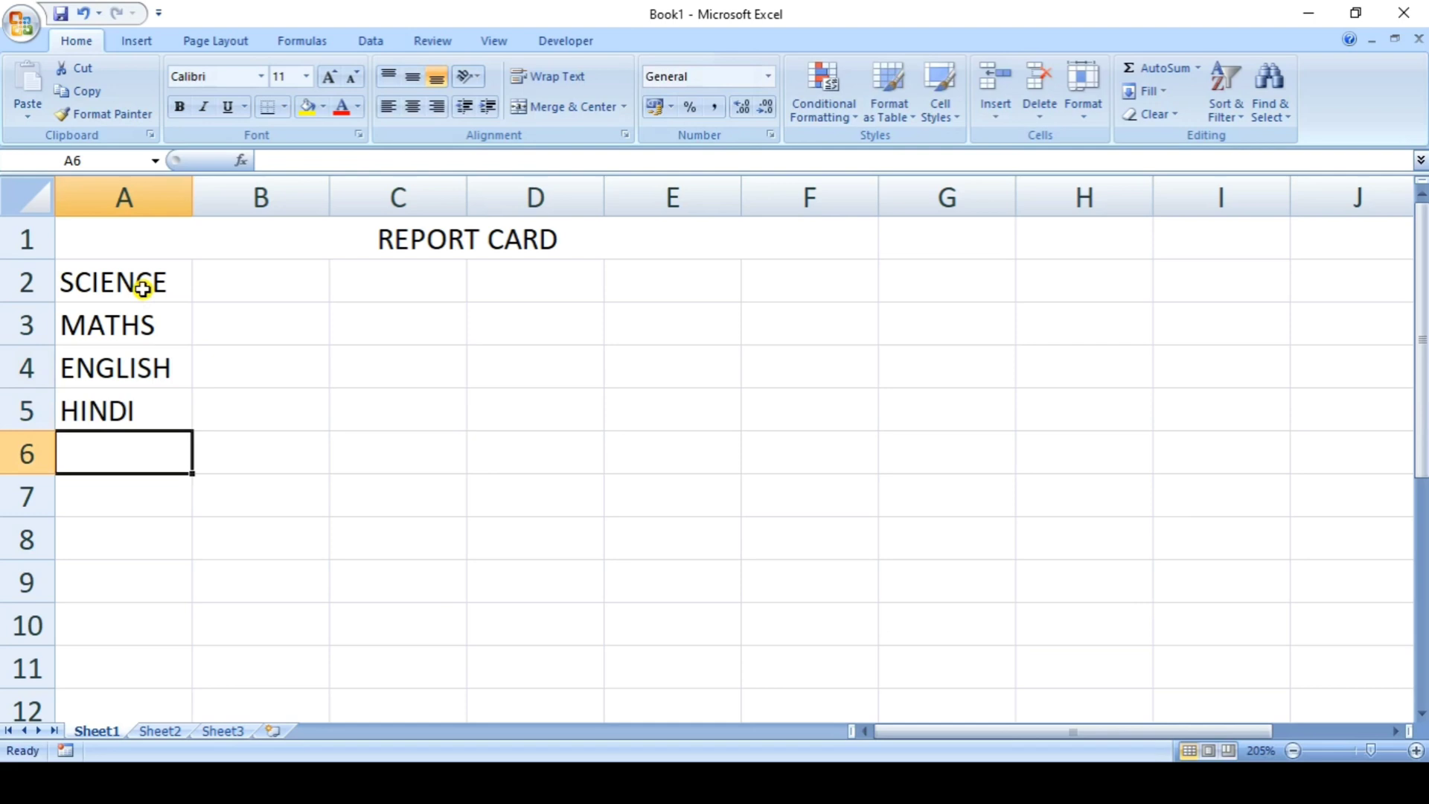
# Enter SOCIAL SCIENCE in cell A6 and wrap its text within the cell
pyautogui.write('SOCIAL')
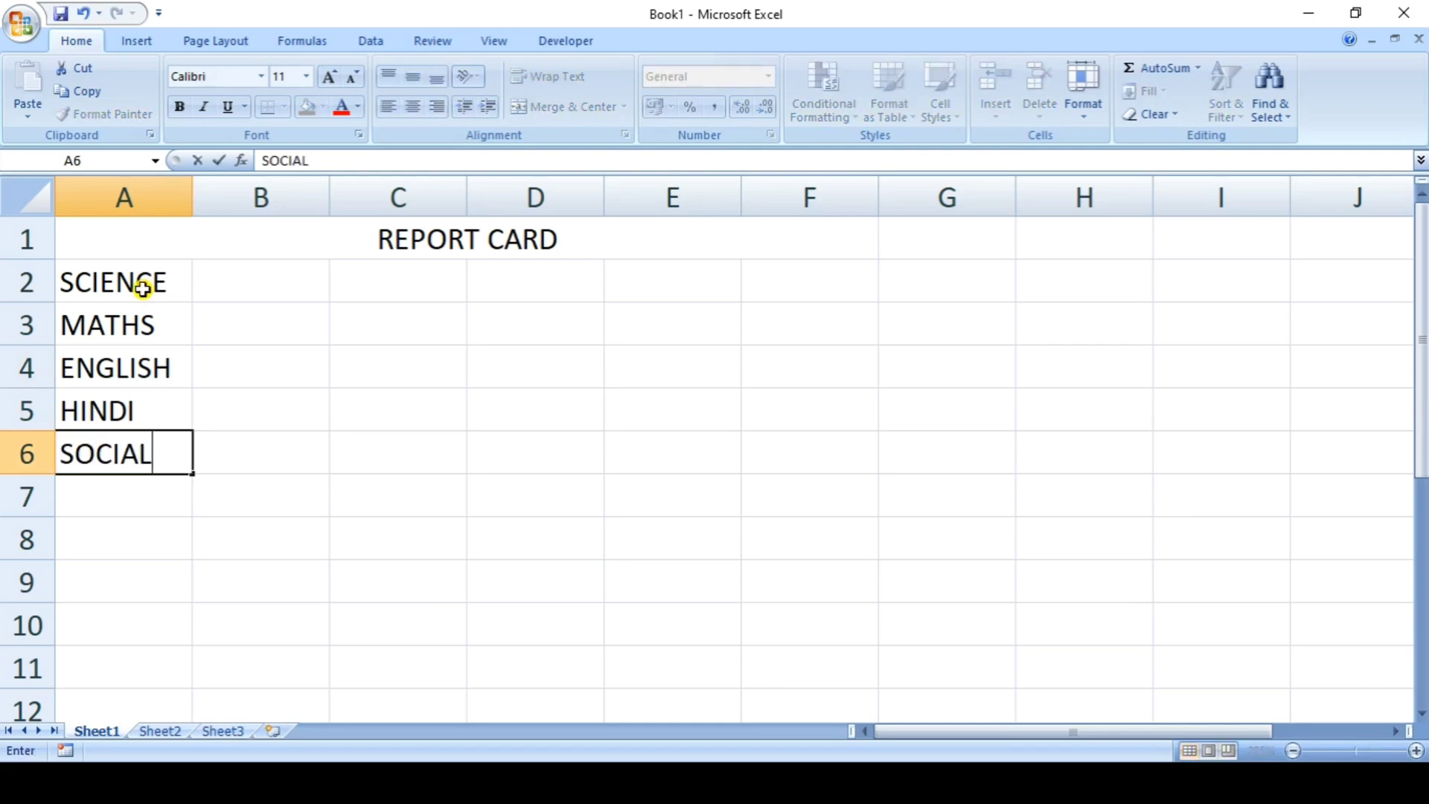
pyautogui.write(' SCIENCE')
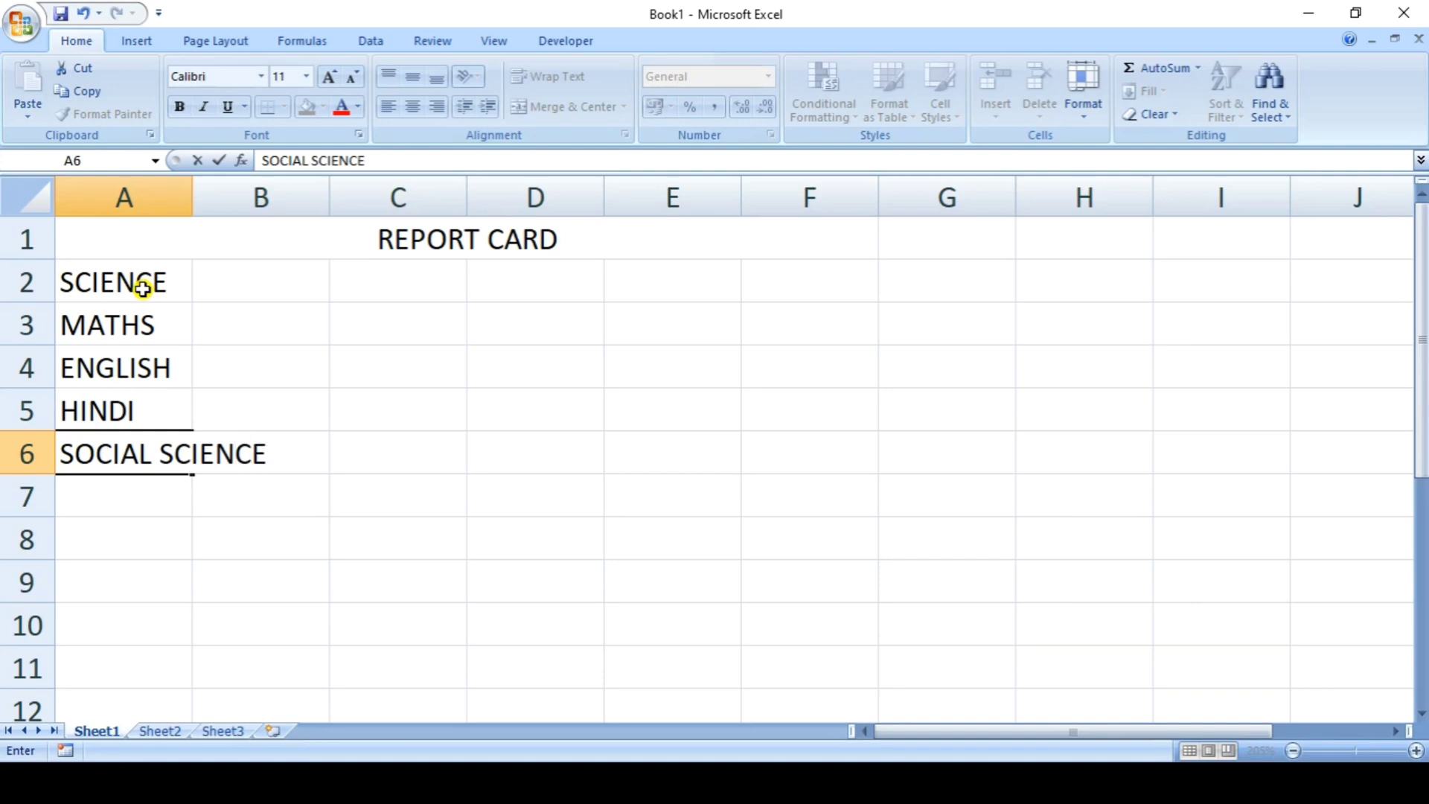
pyautogui.press('Return')
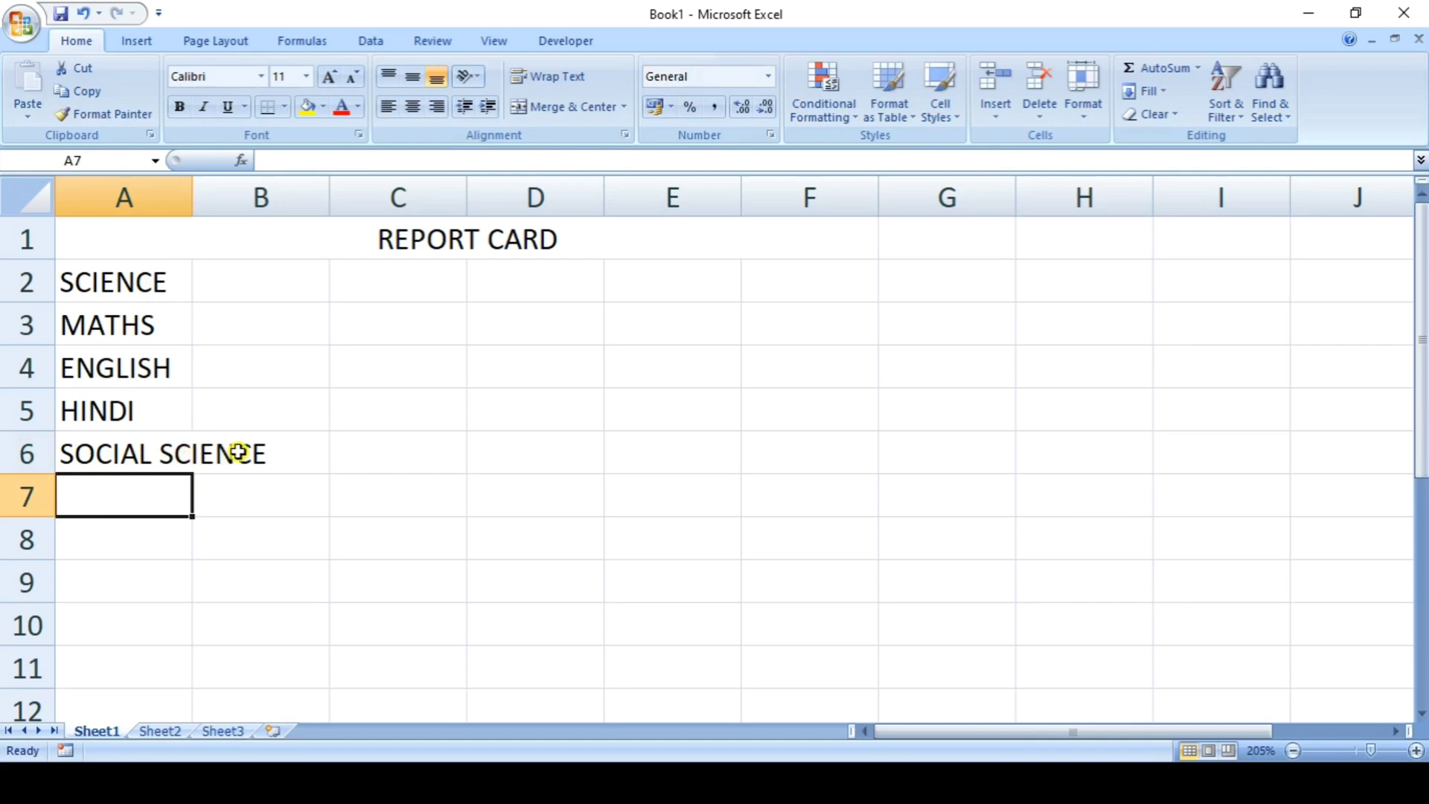
pyautogui.click(157, 456)
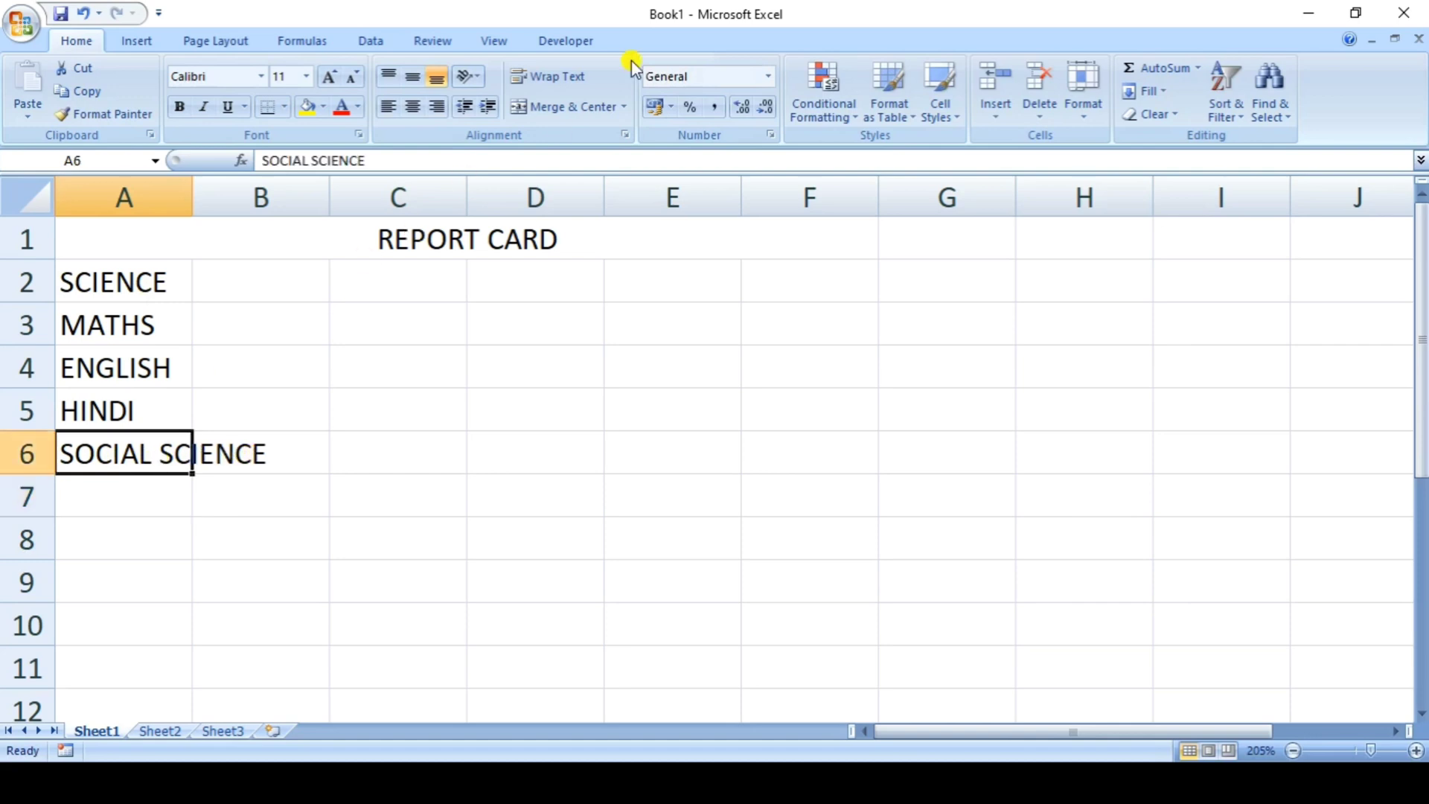
pyautogui.click(558, 79)
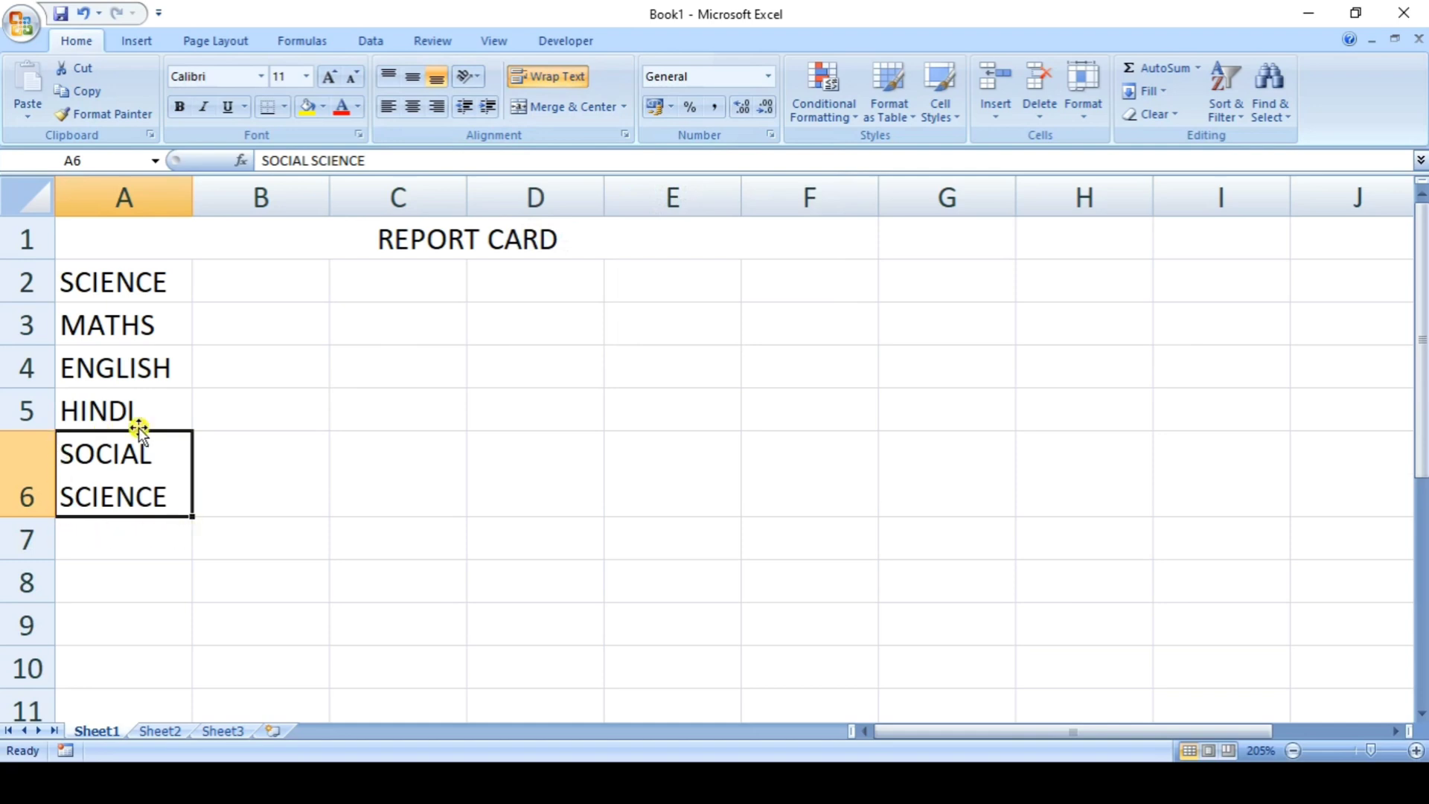
pyautogui.click(293, 411)
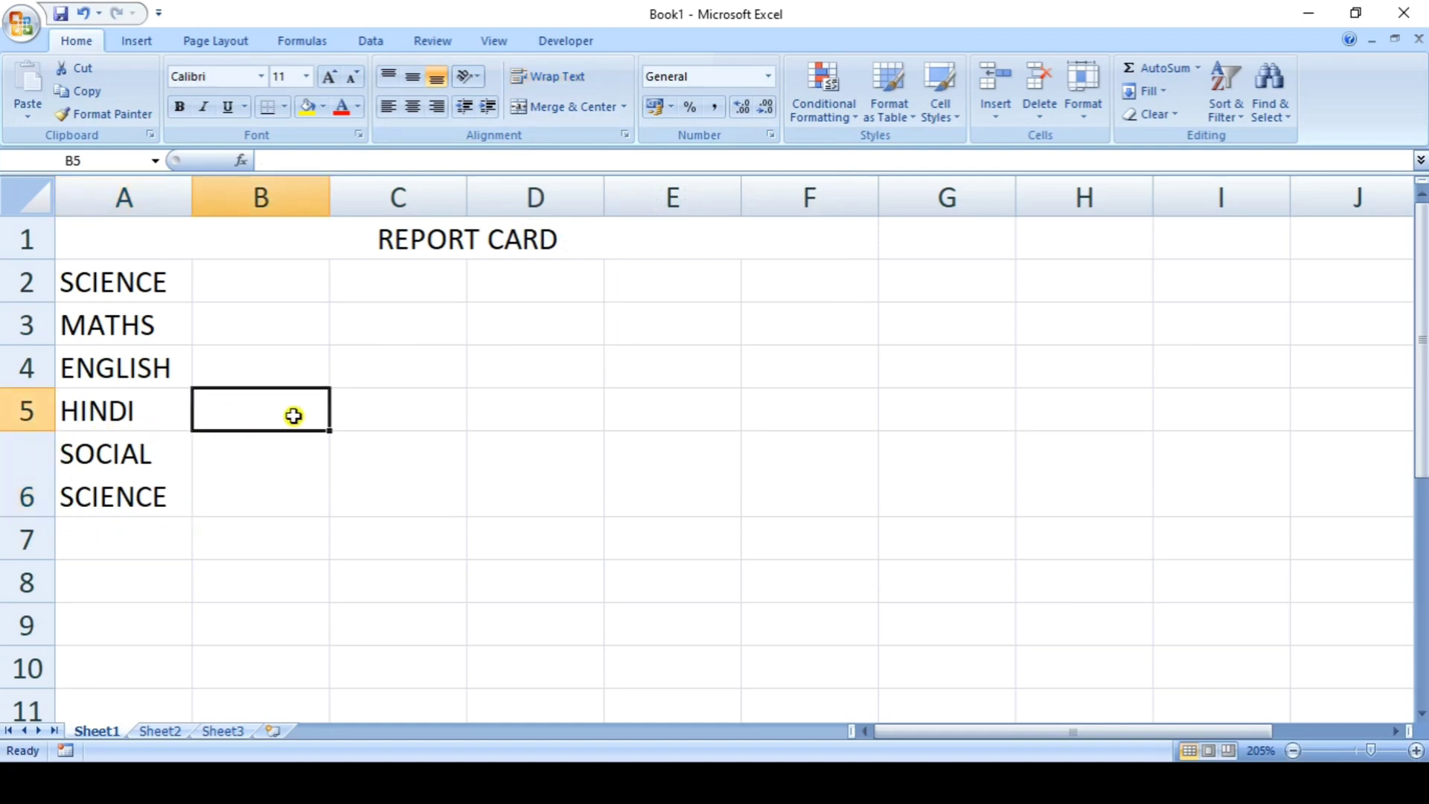
# Insert an empty row above the SCIENCE row, directly below the title
pyautogui.click(258, 291)
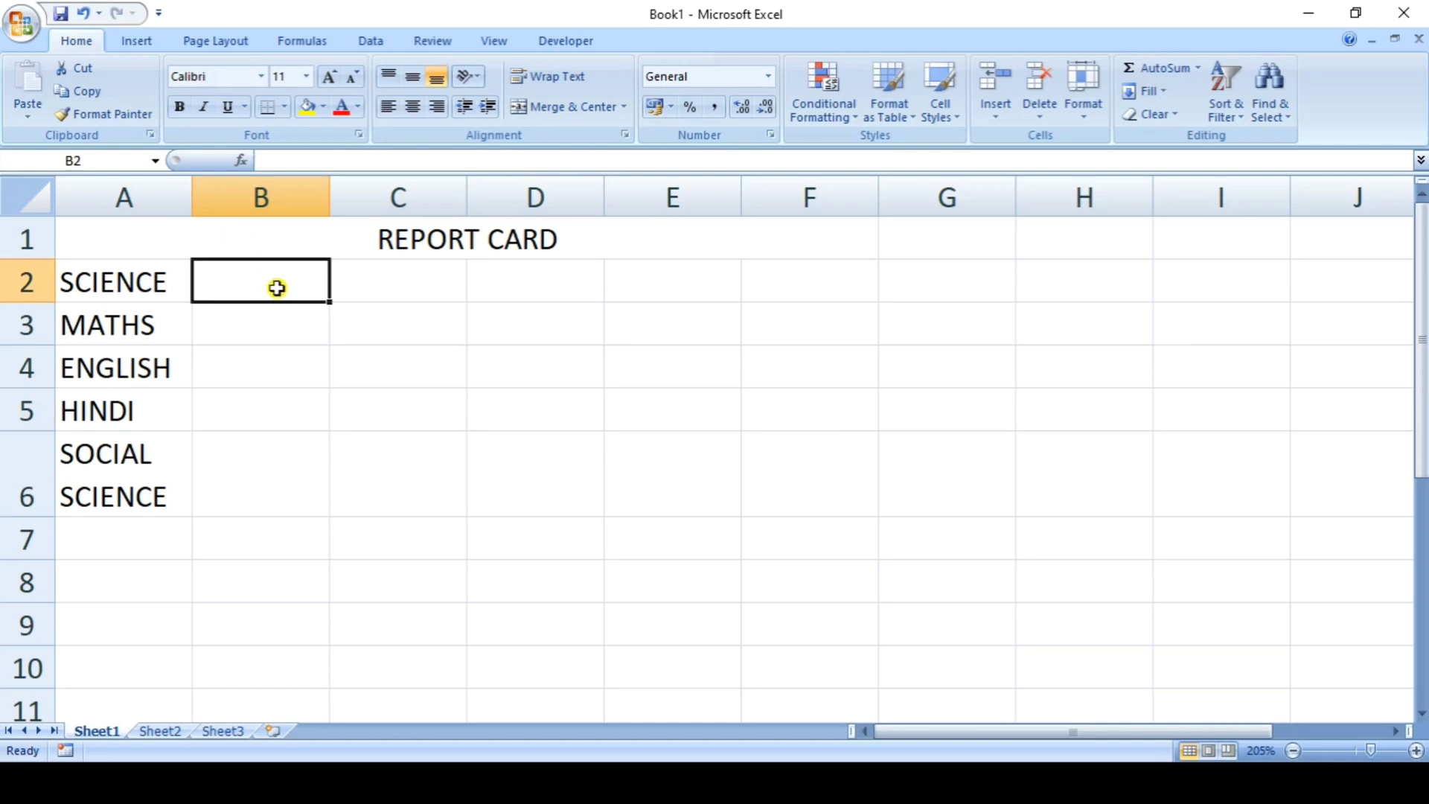
pyautogui.click(37, 277)
pyautogui.rightClick(41, 279)
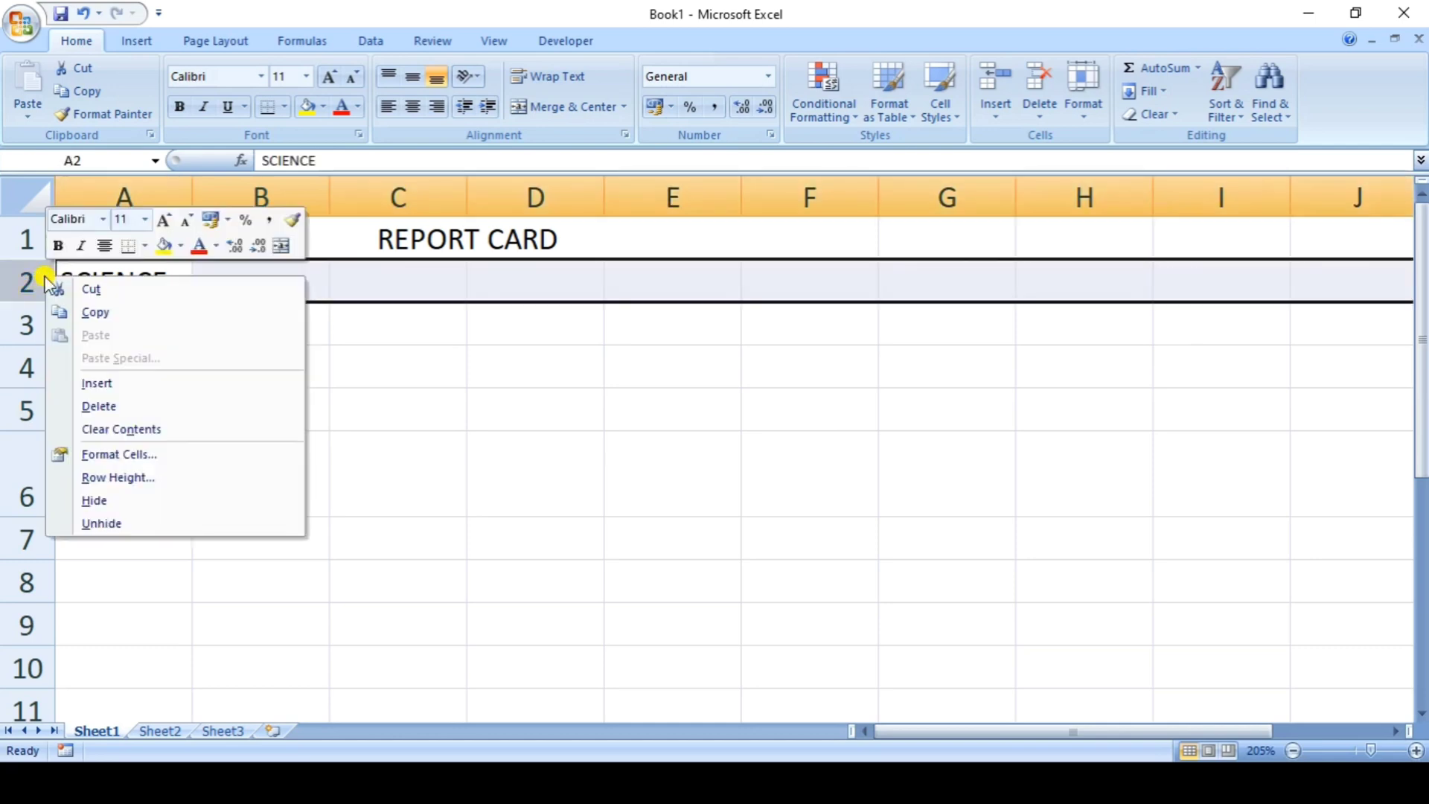
pyautogui.click(111, 387)
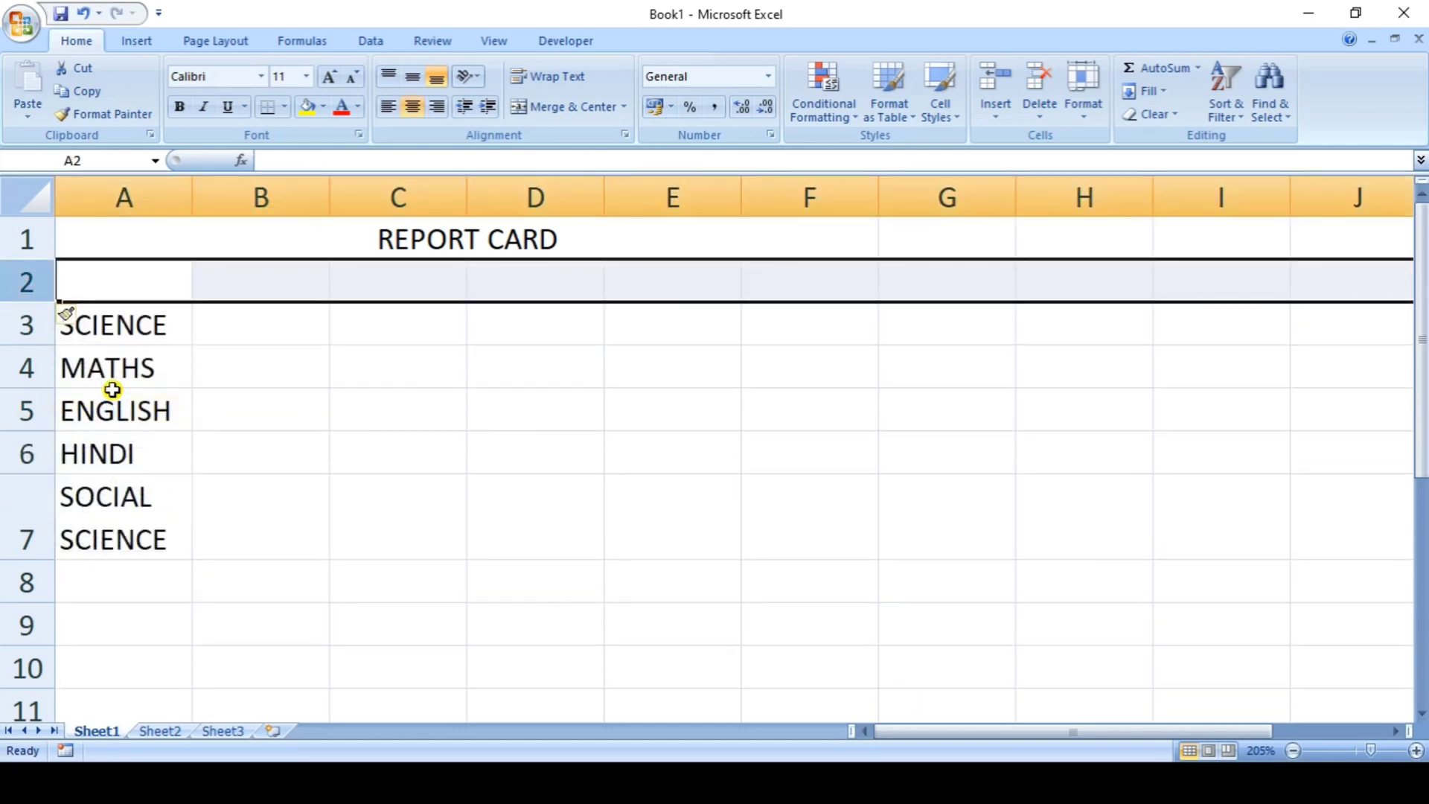
# Enter the heading OBTAINED MARKS in cell B2 and wrap its text within the cell
pyautogui.click(242, 282)
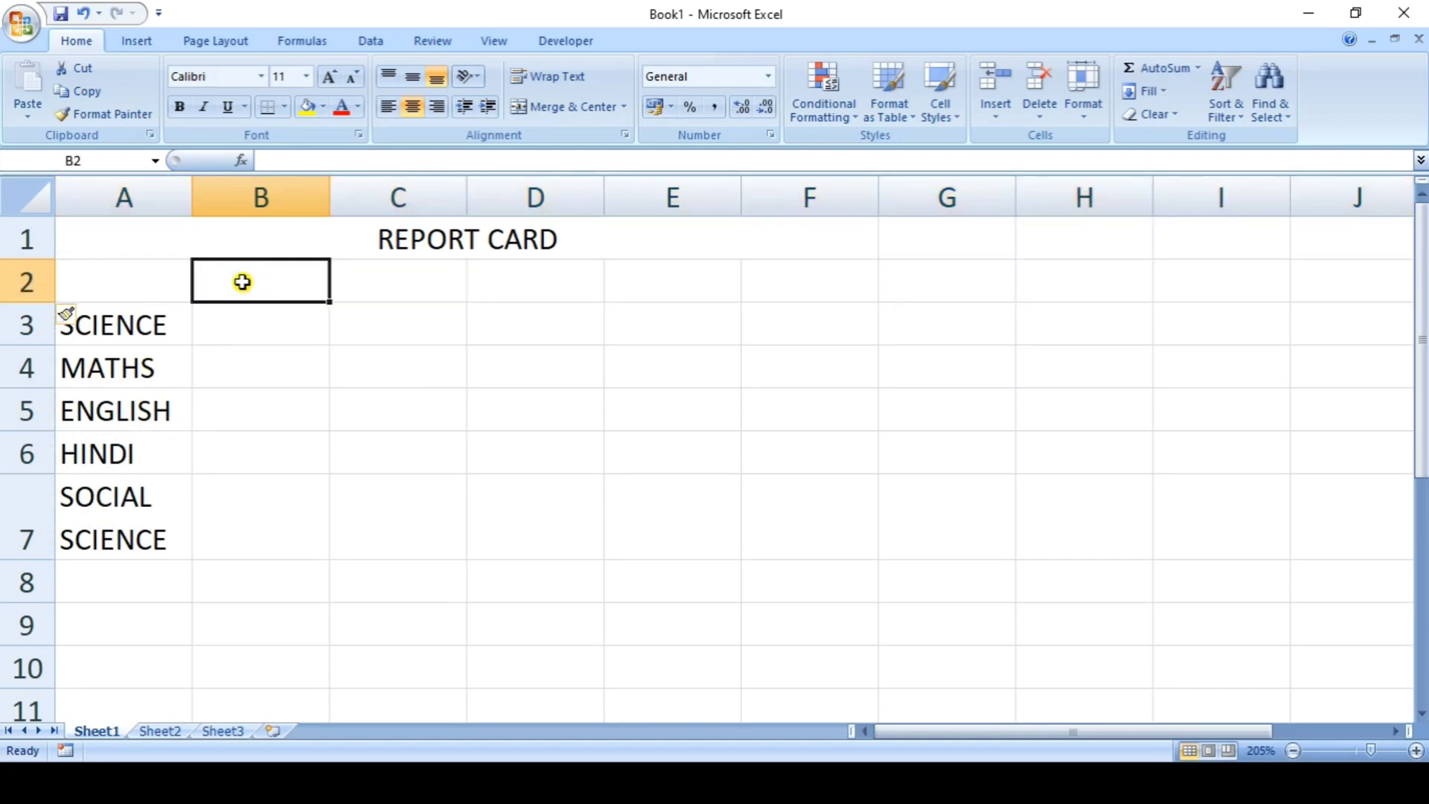
pyautogui.write('OBT')
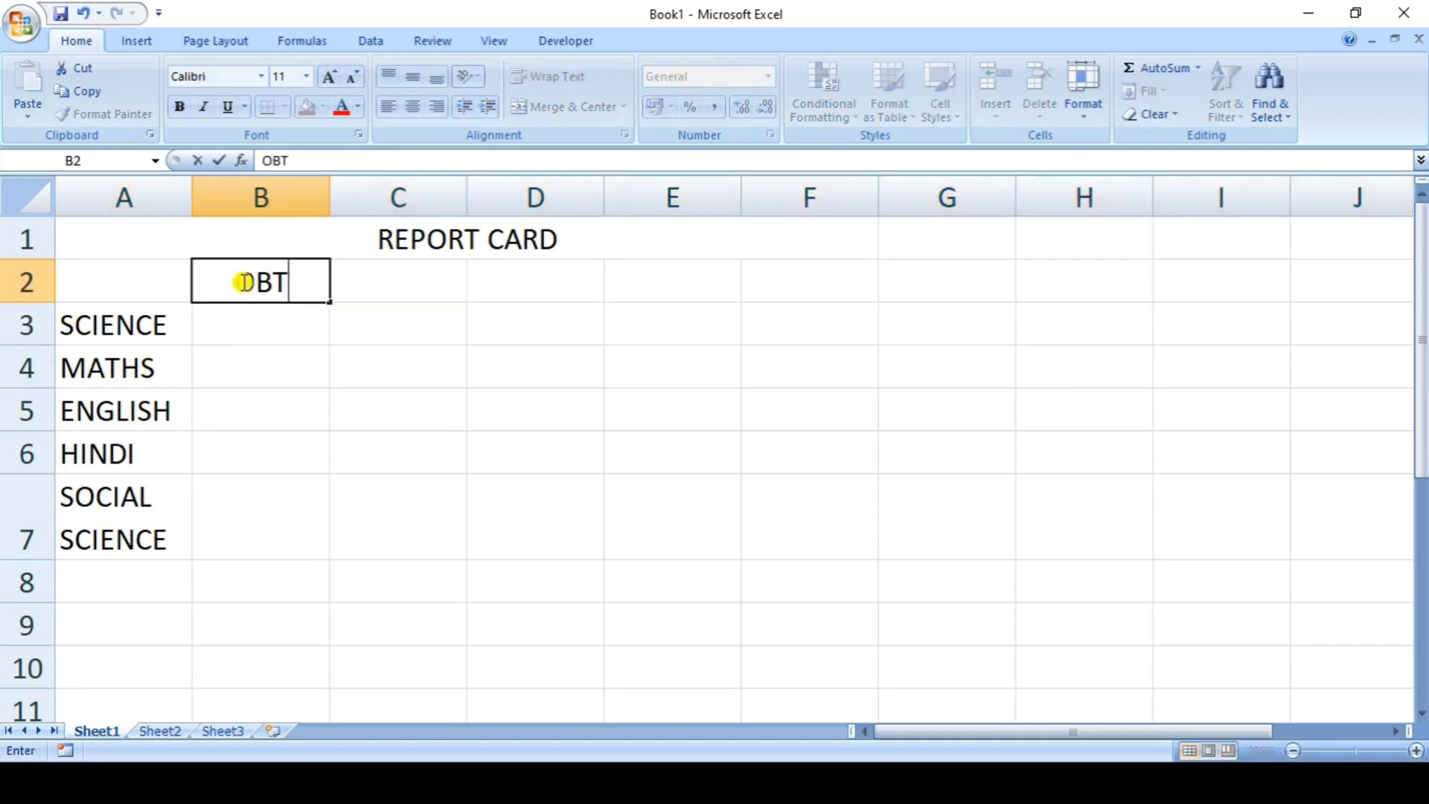
pyautogui.write('AINED MARKS')
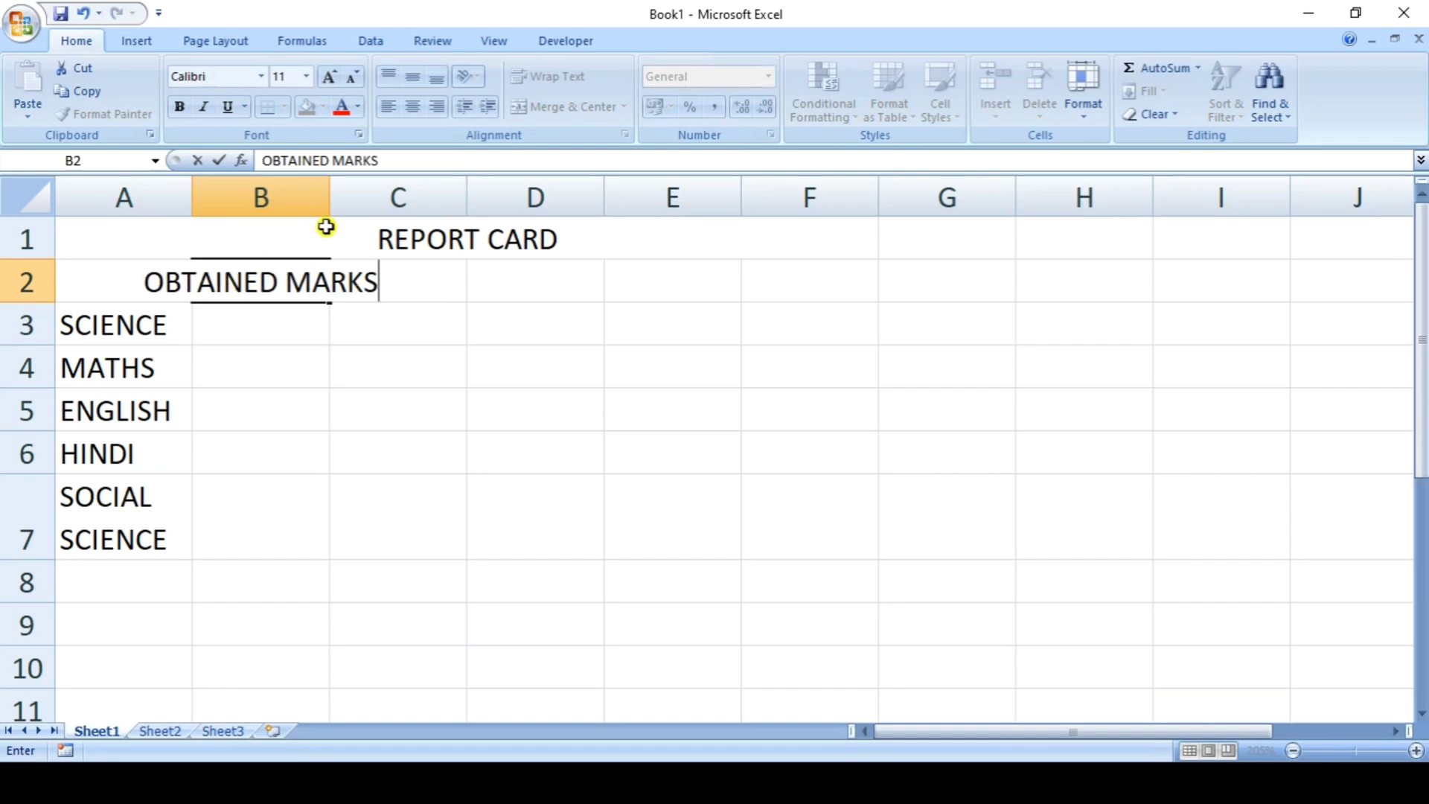
pyautogui.click(282, 261)
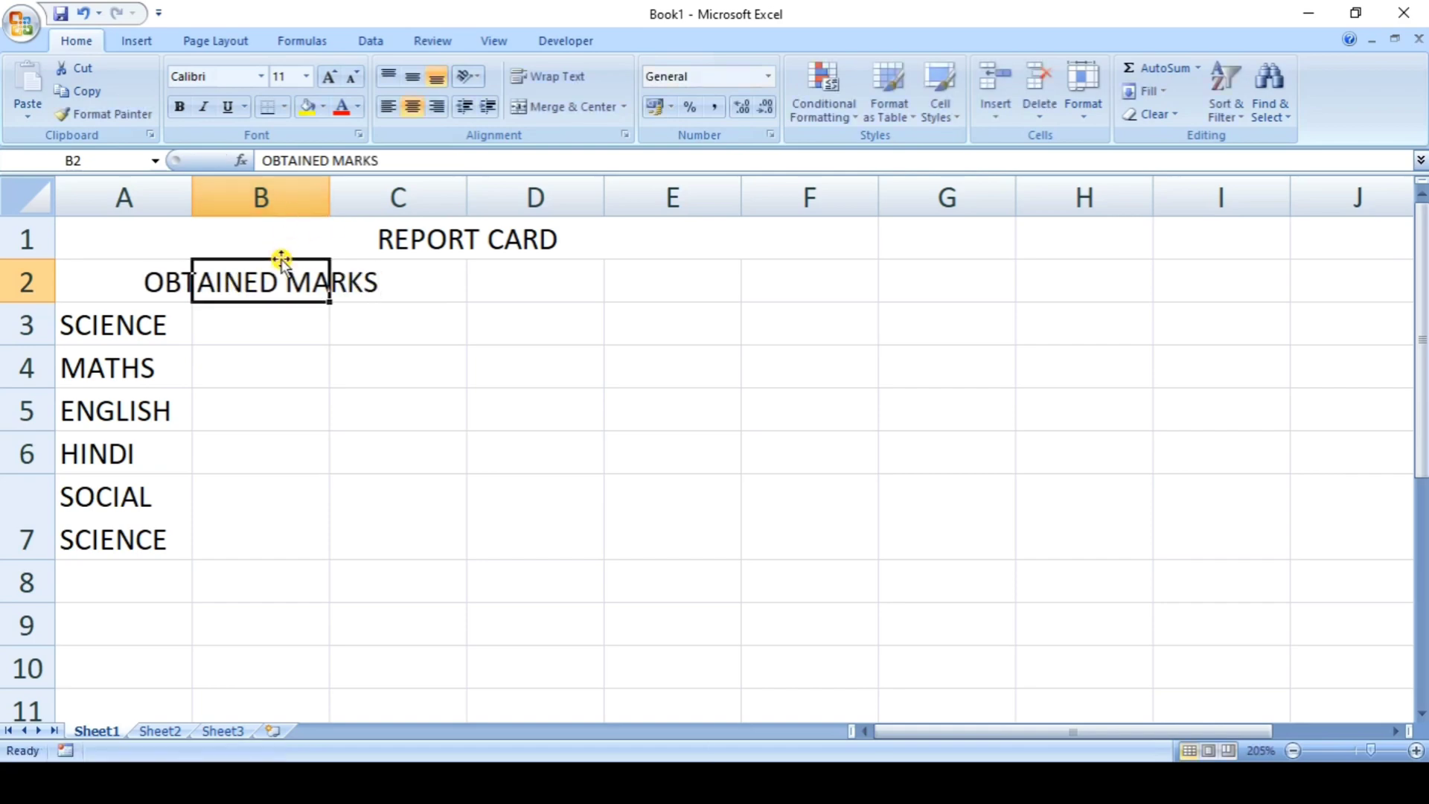
pyautogui.click(526, 71)
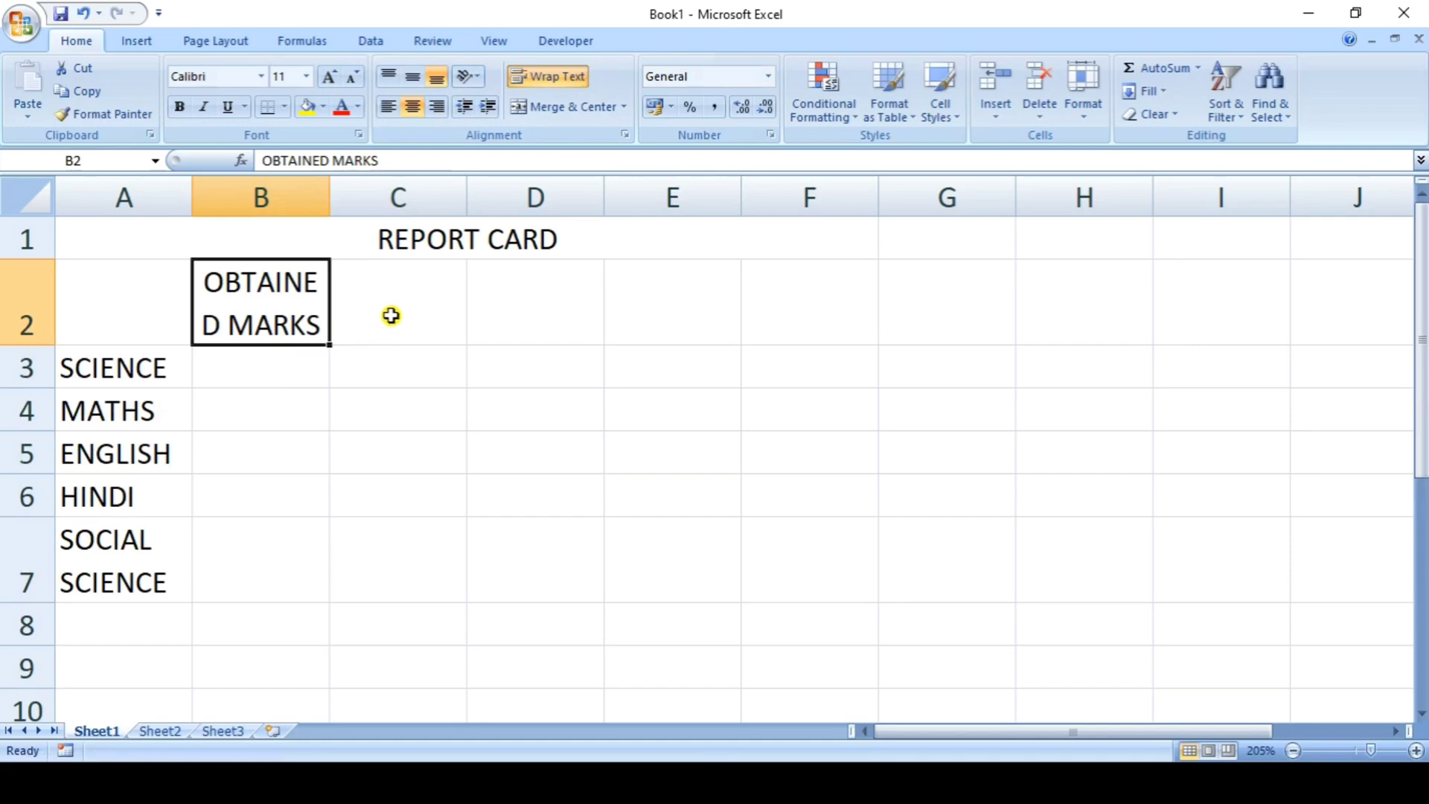
pyautogui.moveTo(329, 210); pyautogui.dragTo(328, 211)
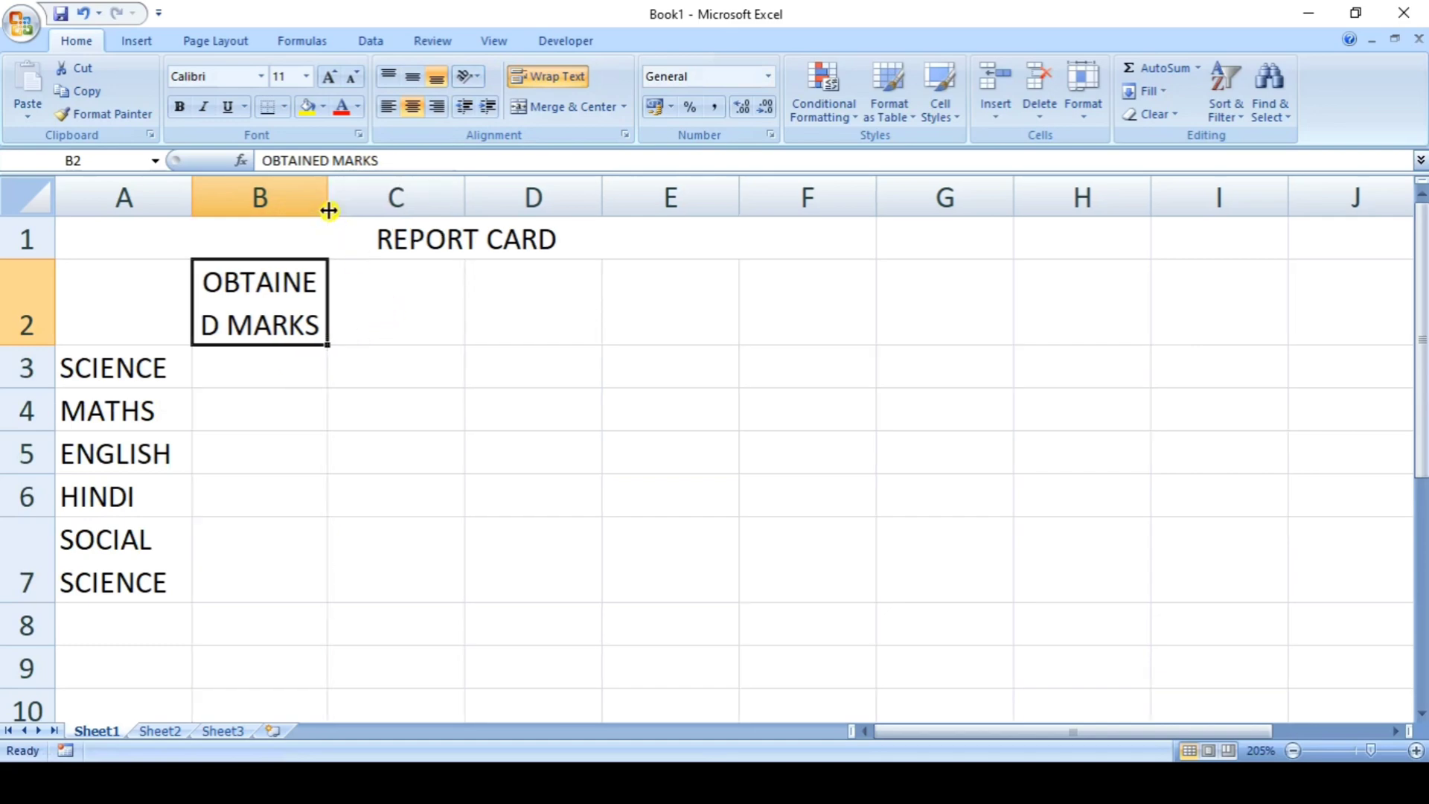
# Enter the heading TOTAL MARKS in cell C2 and wrap its text within the cell
pyautogui.click(414, 318)
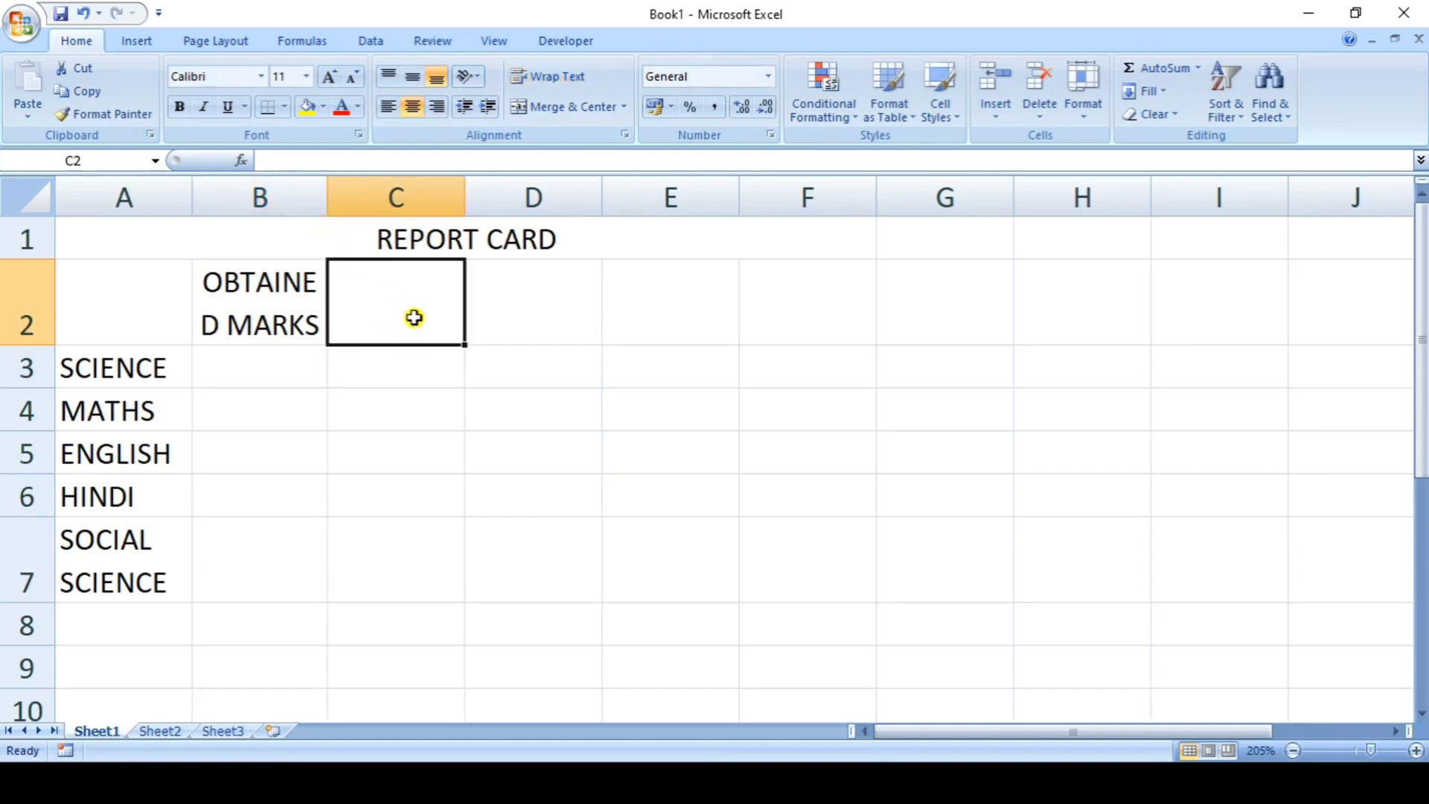
pyautogui.write('TOTAL MA')
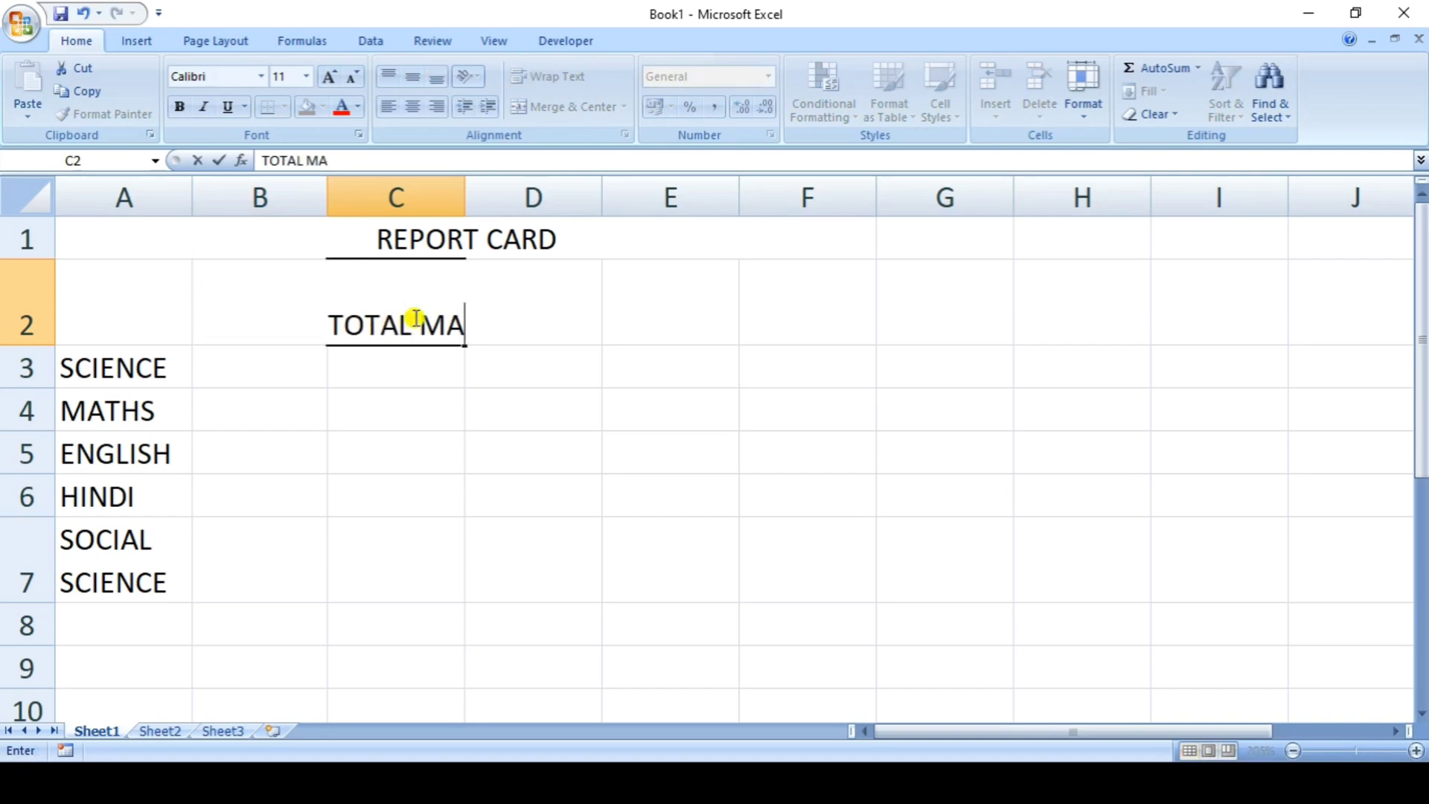
pyautogui.write('RKS')
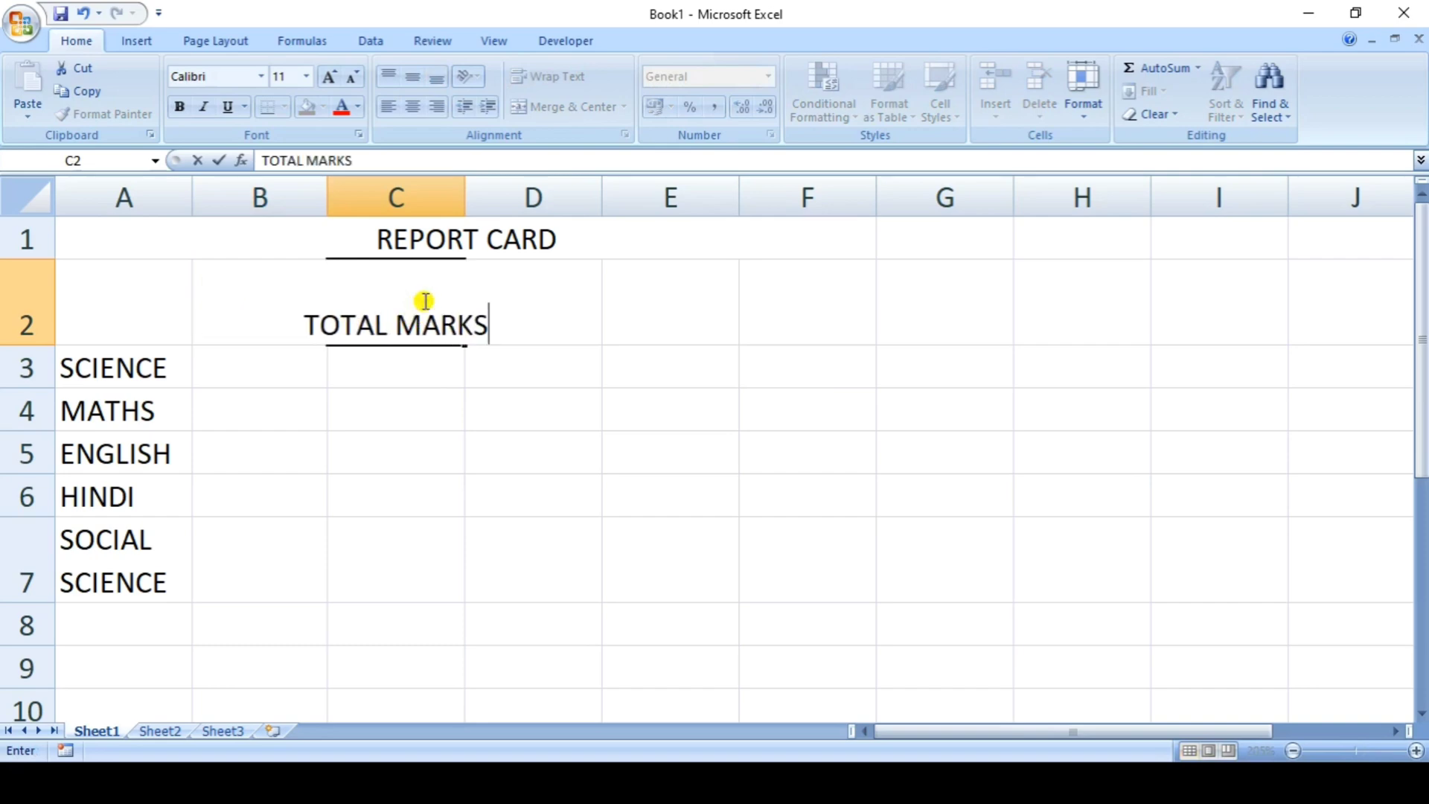
pyautogui.click(437, 430)
pyautogui.click(424, 289)
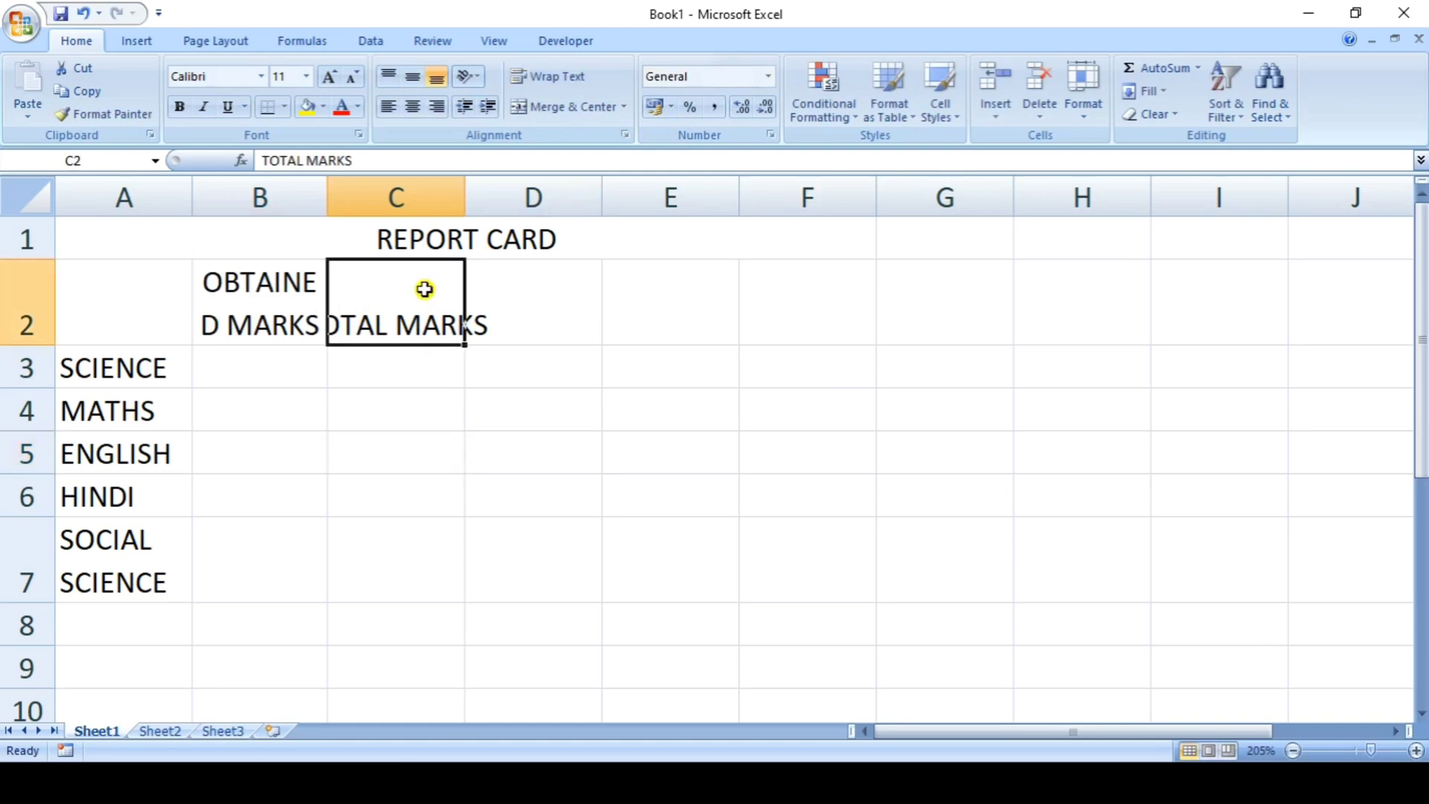
pyautogui.click(548, 74)
# Enter the obtained marks 78, 45, 74, 55 and 44 for the five subjects in cells B3 to B7
pyautogui.click(269, 374)
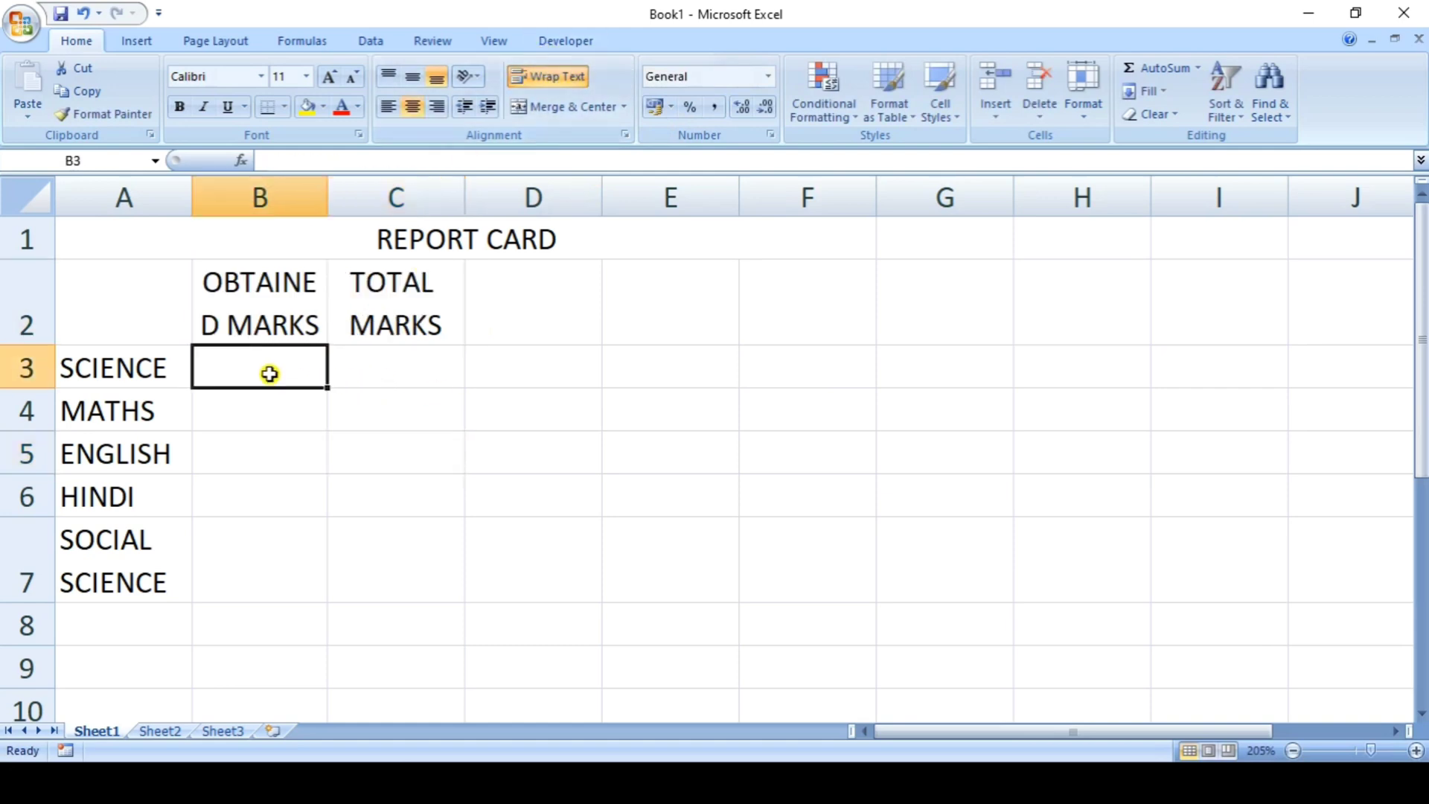
pyautogui.write('78')
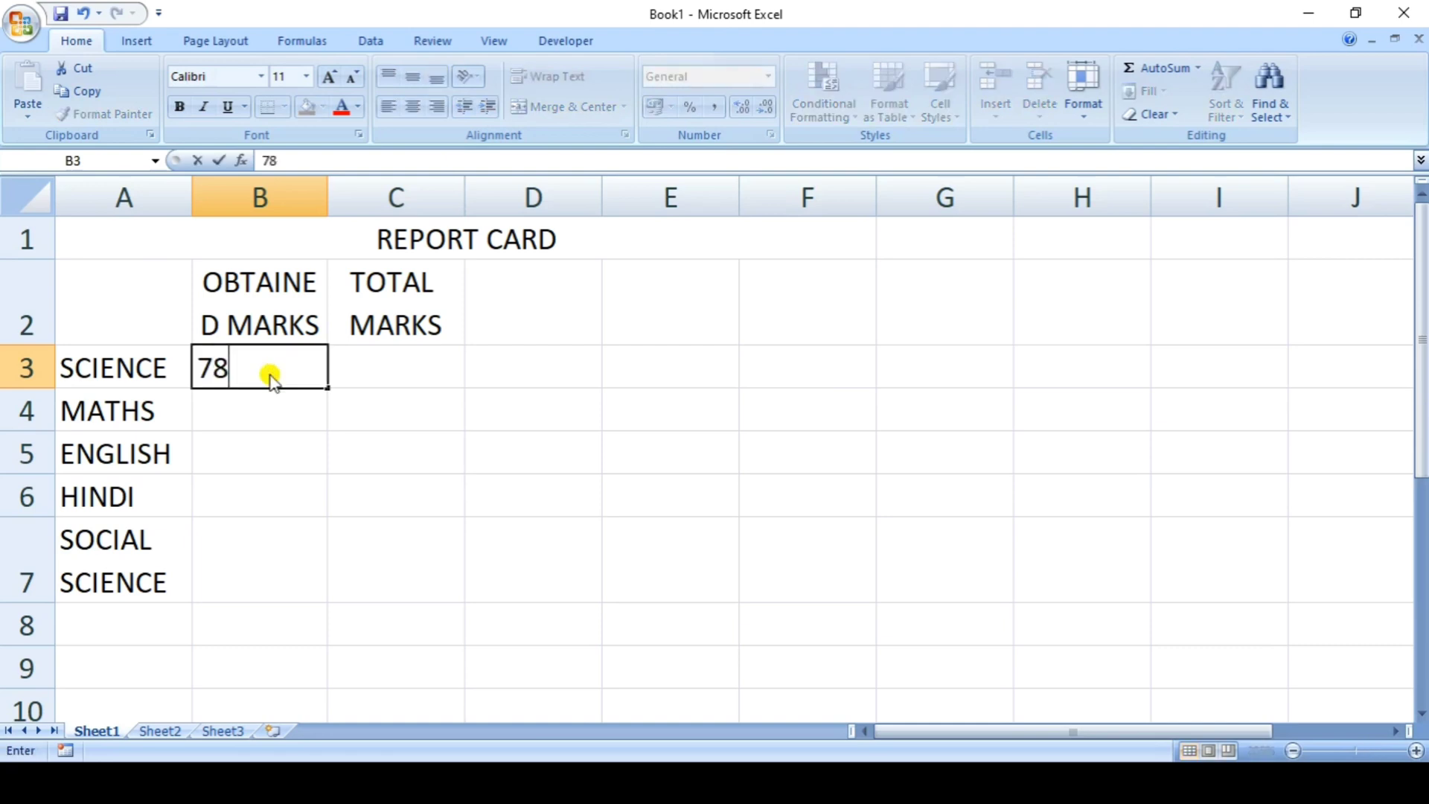
pyautogui.press('Return')
pyautogui.write('45')
pyautogui.press('Return')
pyautogui.write('74')
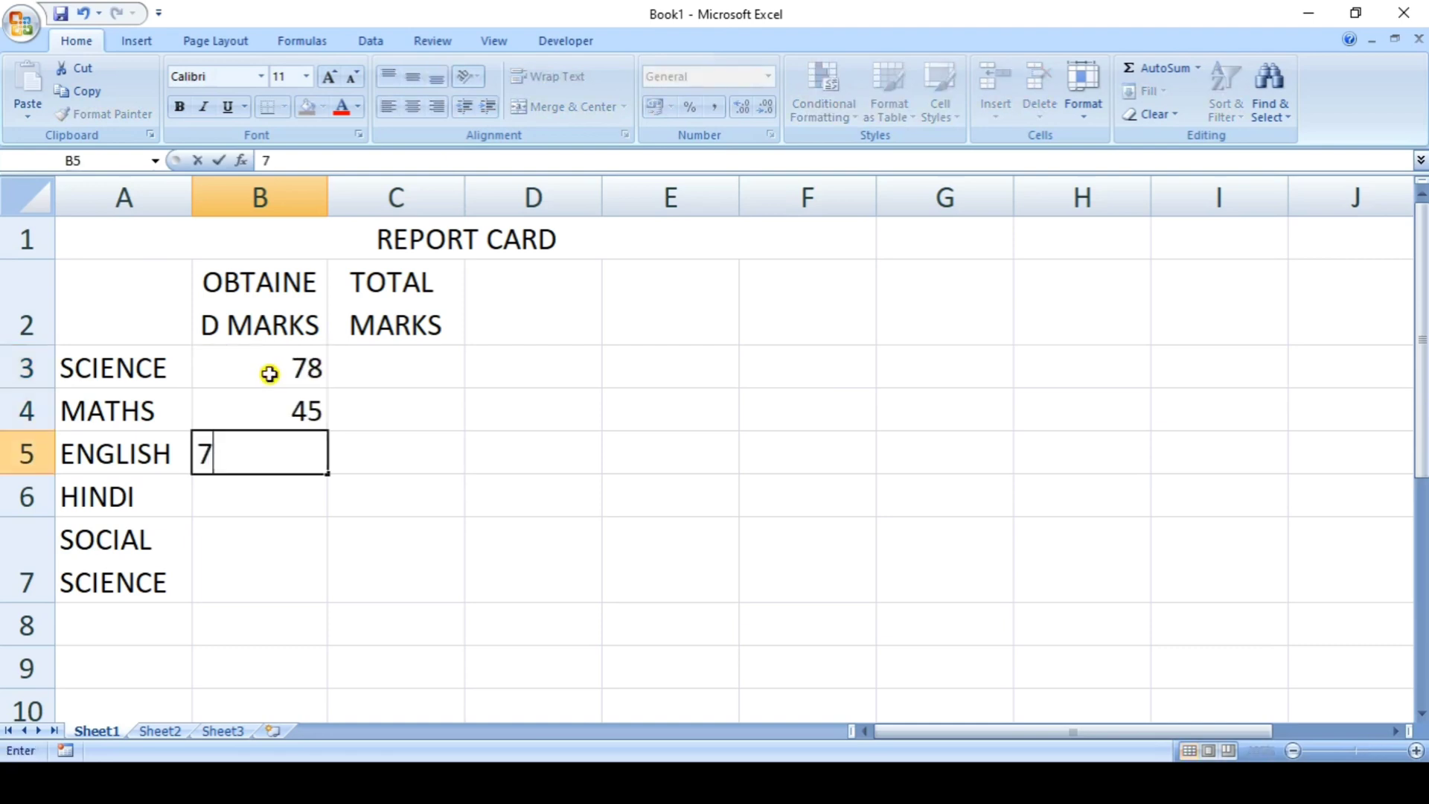
pyautogui.press('Return')
pyautogui.write('55')
pyautogui.press('Return')
pyautogui.write('44')
pyautogui.press('Return')
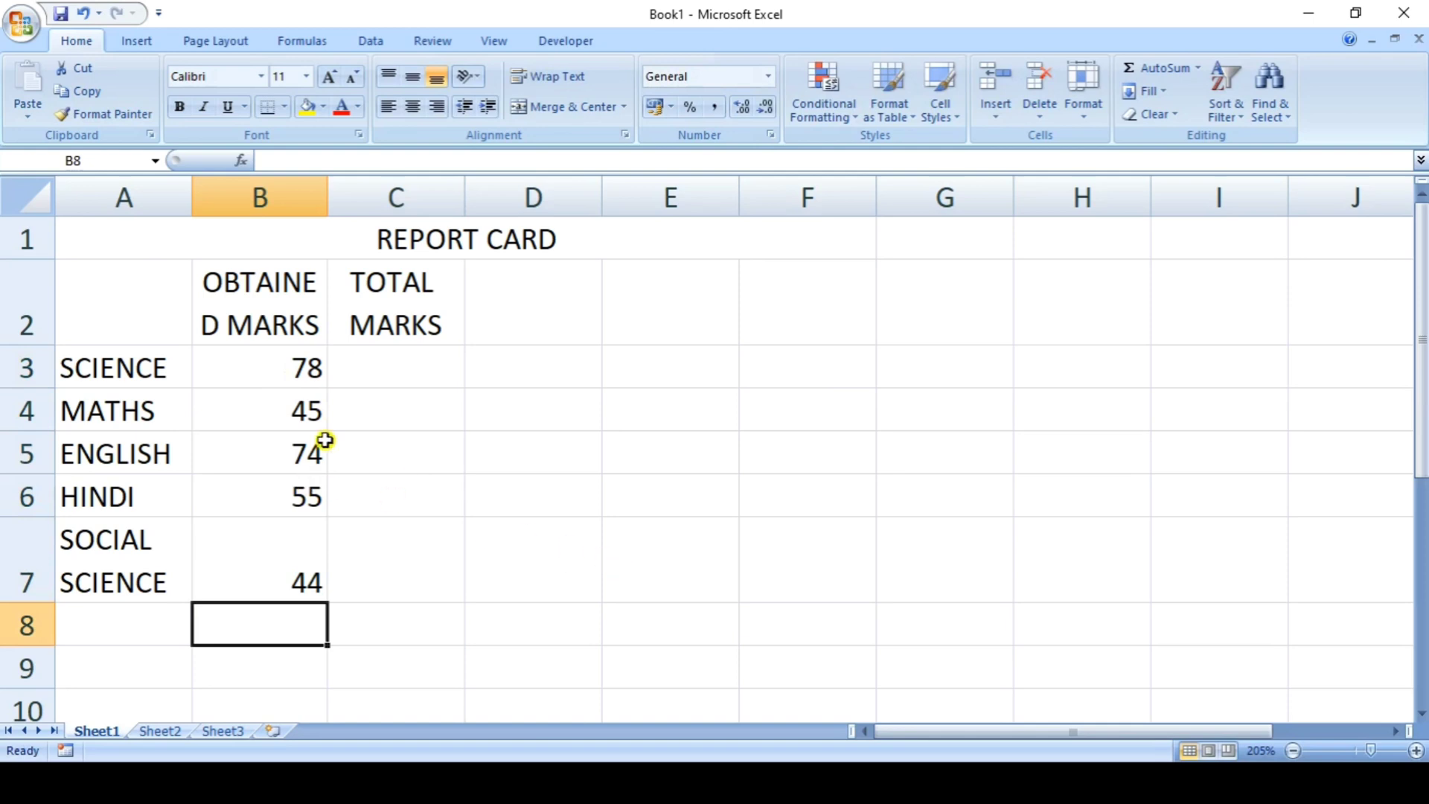
# Enter 100 as the total marks for each of the five subjects in cells C3 to C7
pyautogui.click(407, 371)
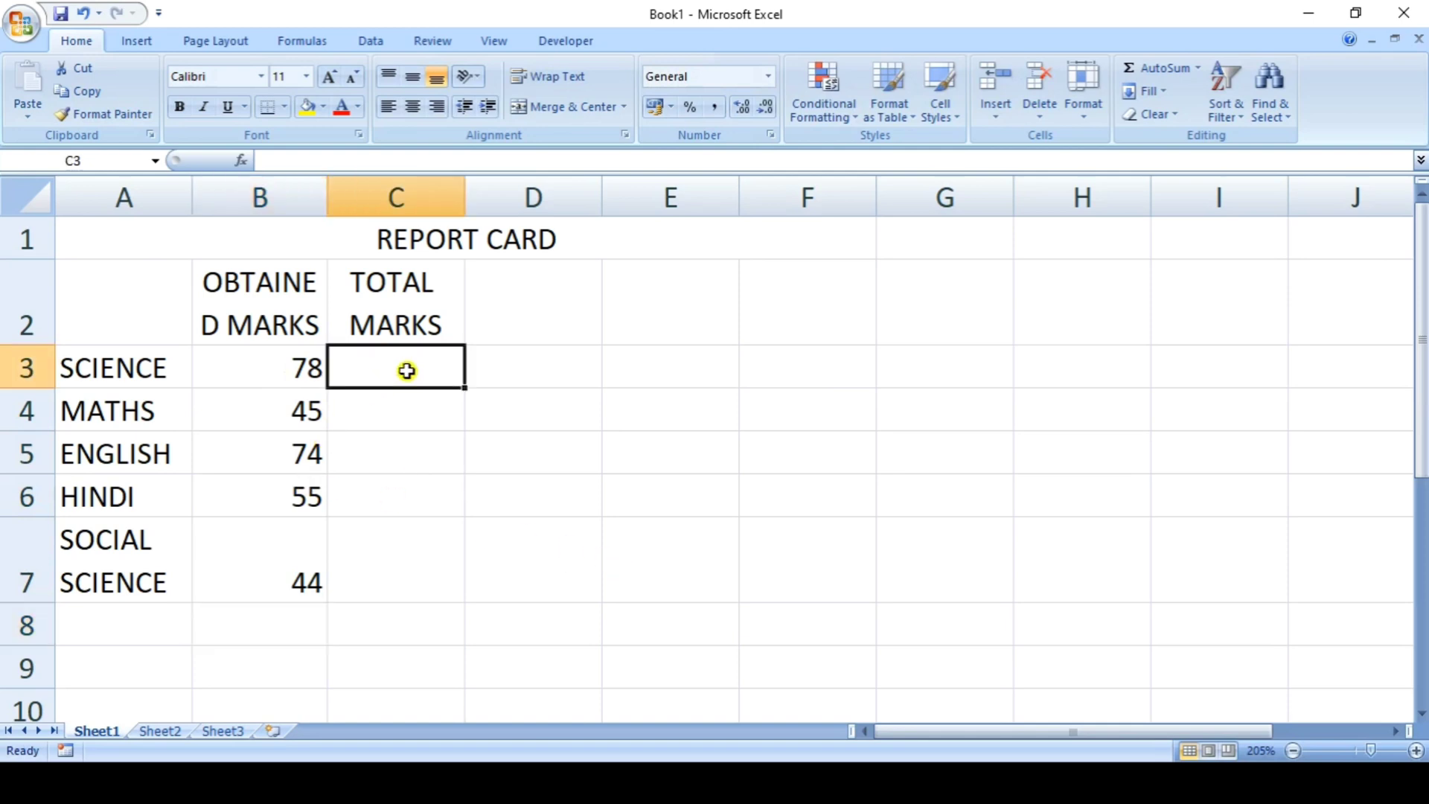
pyautogui.write('100')
pyautogui.press('Return')
pyautogui.write('1')
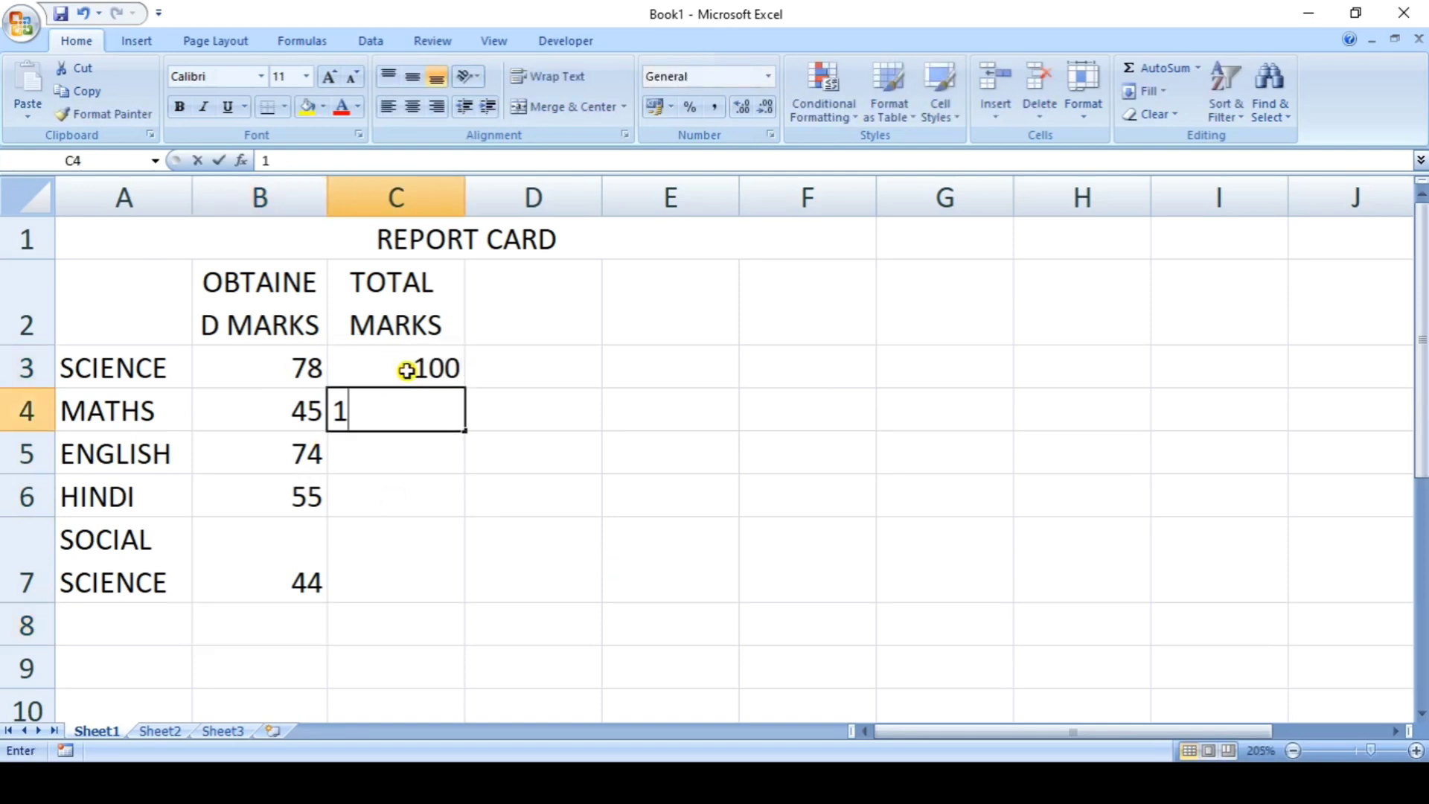
pyautogui.write('00')
pyautogui.press('Return')
pyautogui.write('100')
pyautogui.press('Return')
pyautogui.write('1')
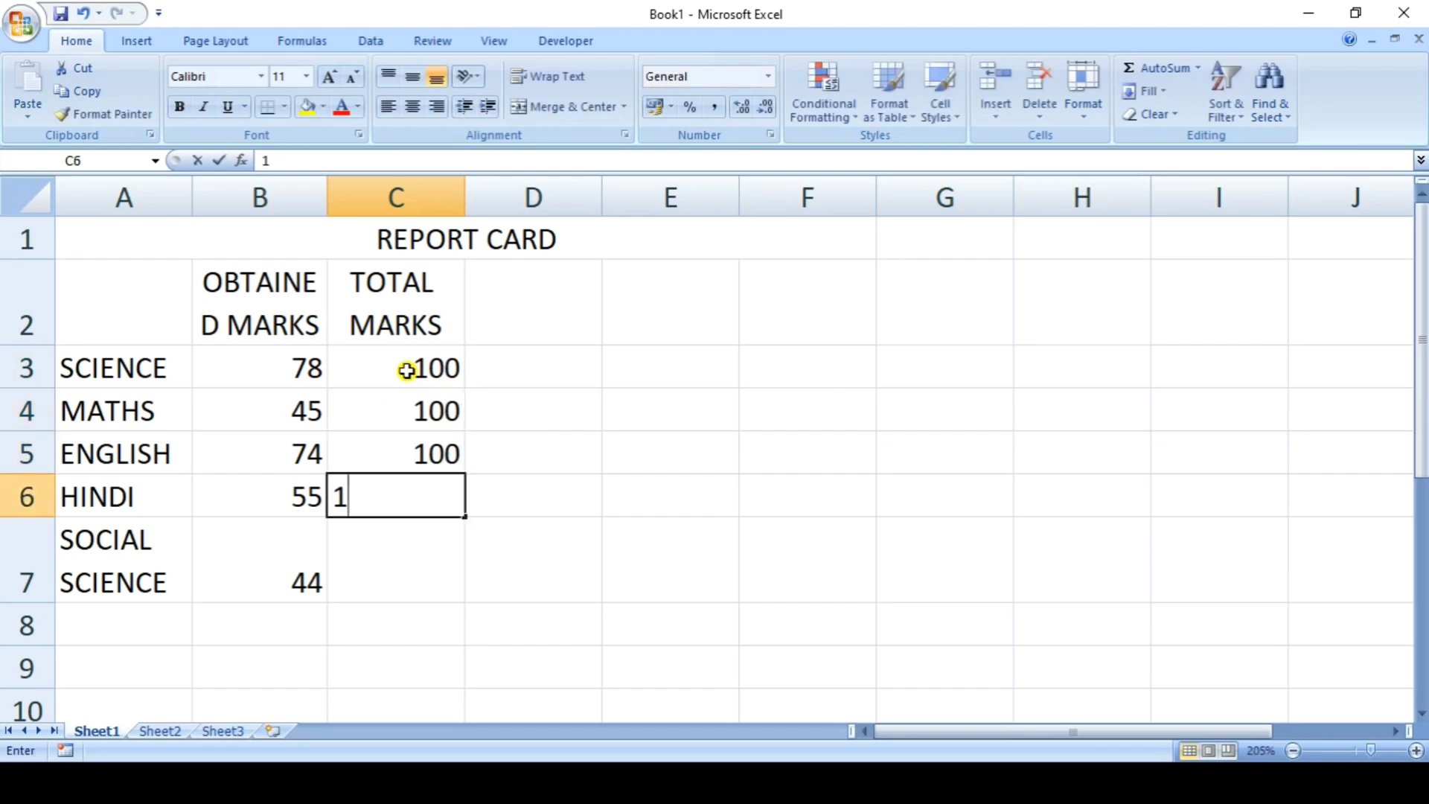
pyautogui.write('00')
pyautogui.press('Return')
pyautogui.write('100')
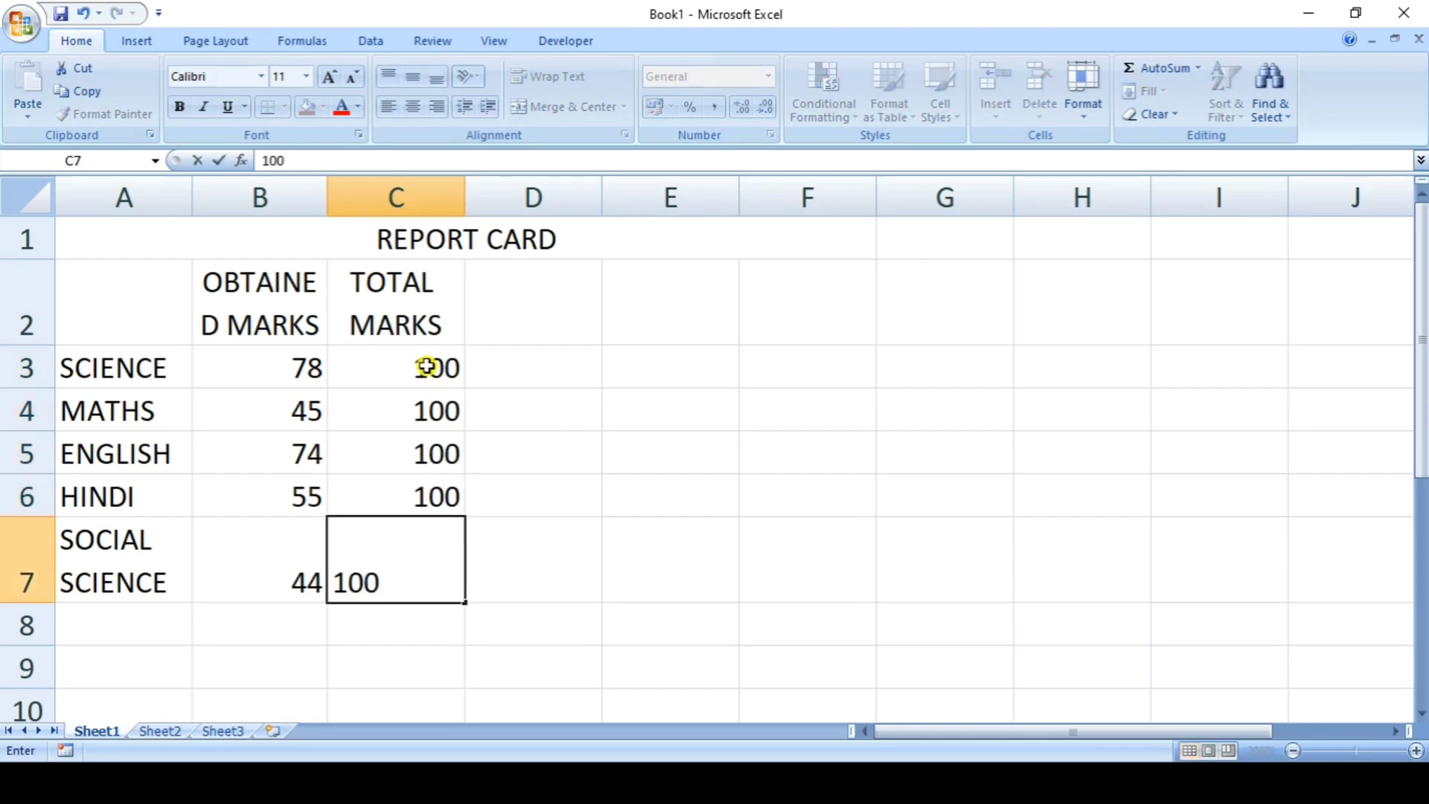
pyautogui.click(503, 367)
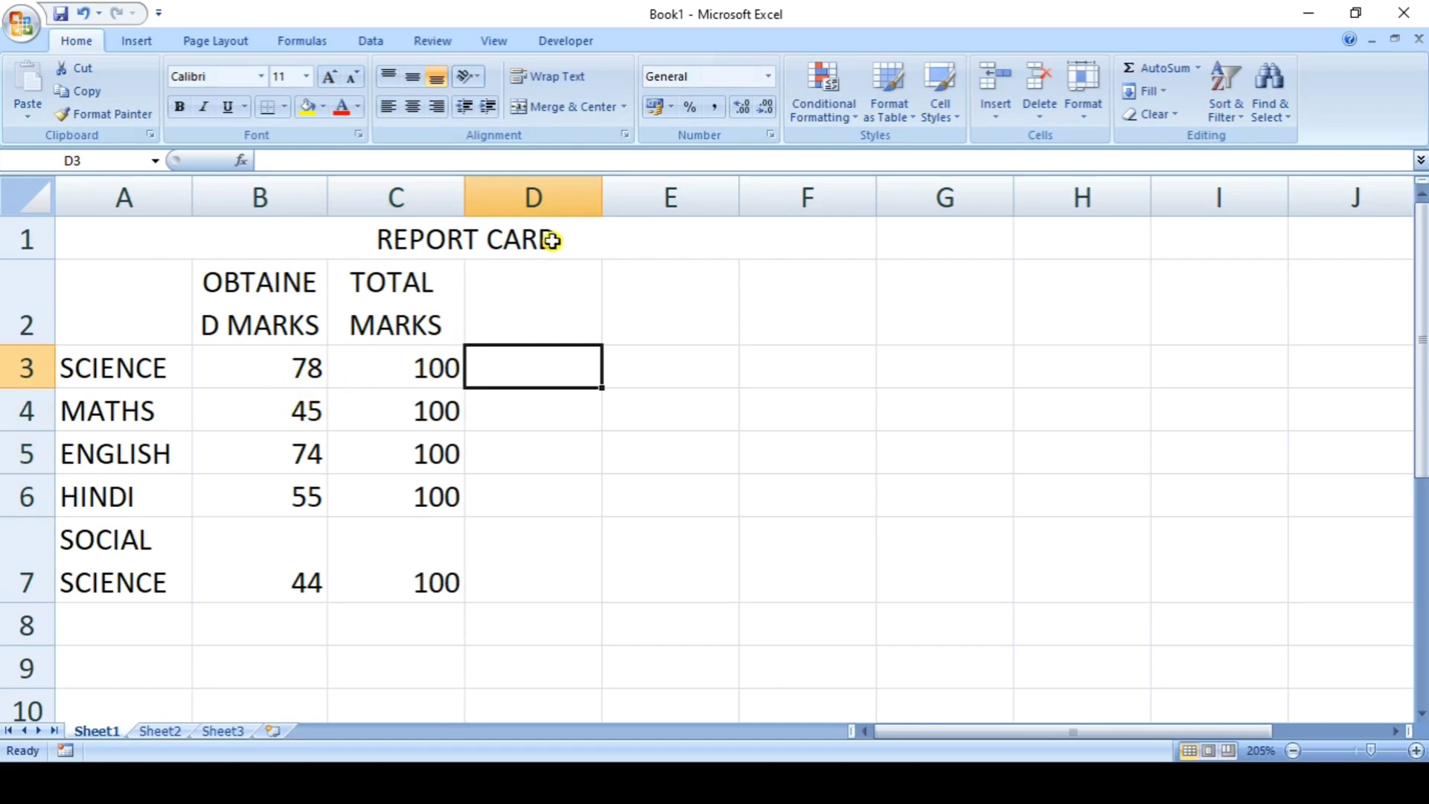
# Enter the label SUM= in cell A9, below the subject list
pyautogui.click(508, 300)
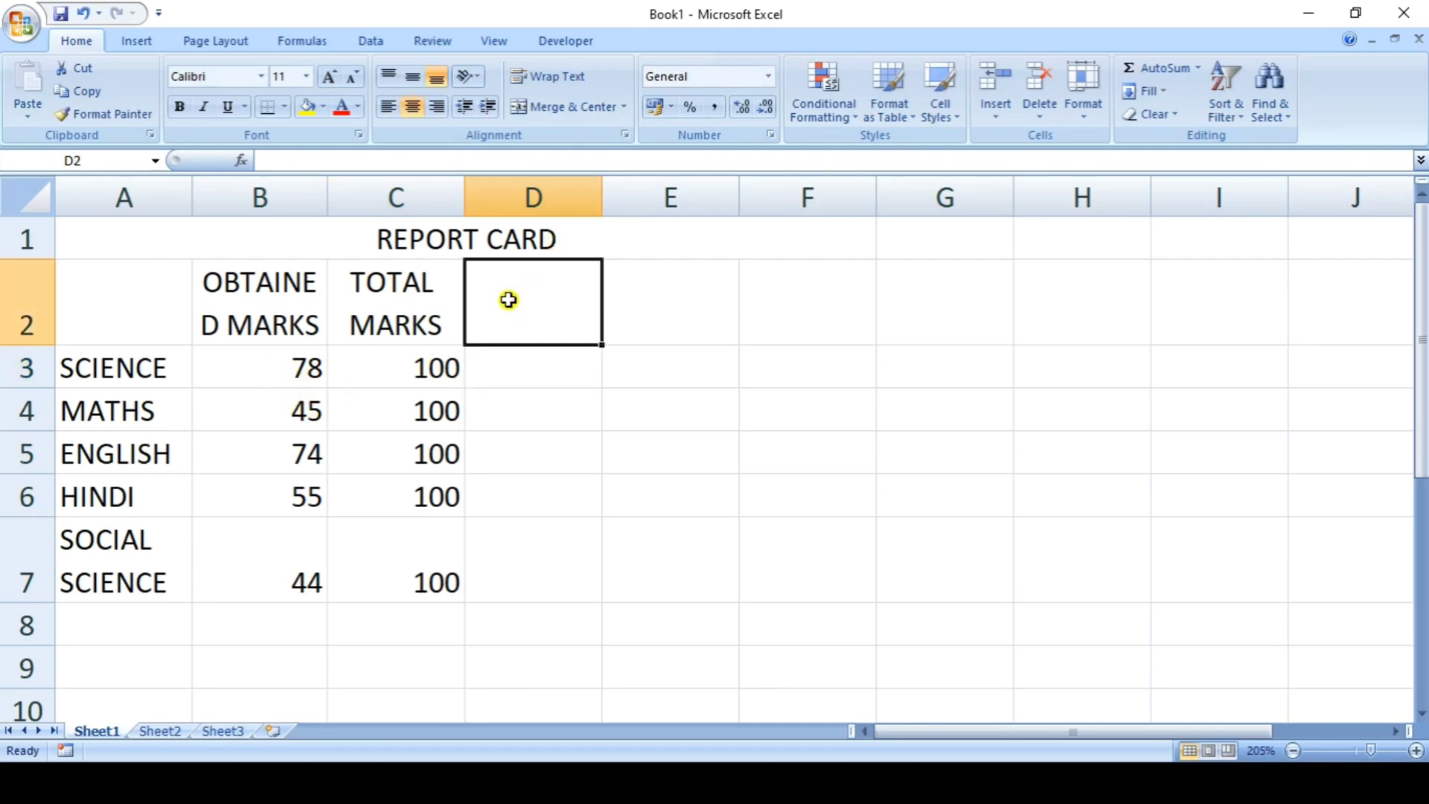
pyautogui.moveTo(1422, 439); pyautogui.dragTo(1423, 482)
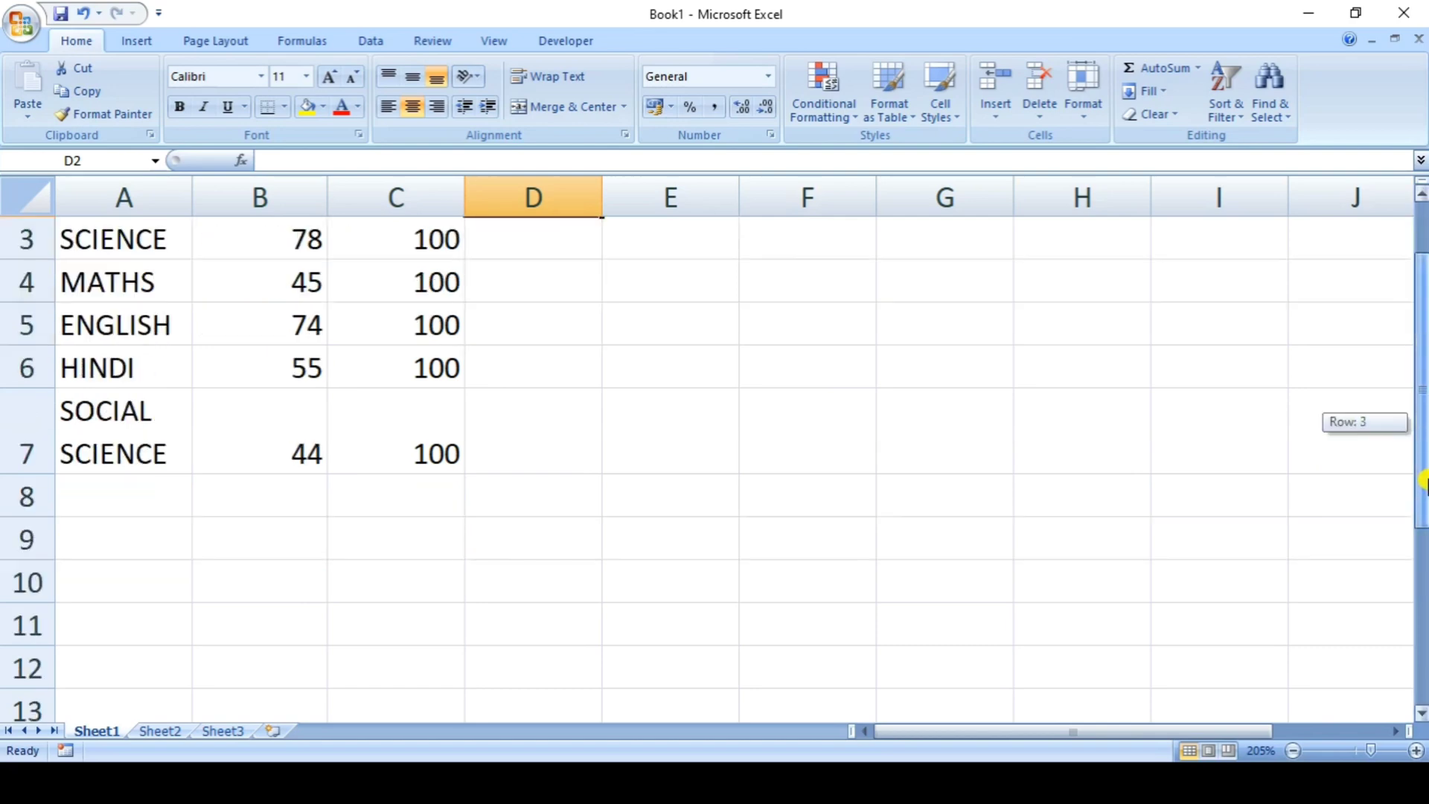
pyautogui.click(86, 550)
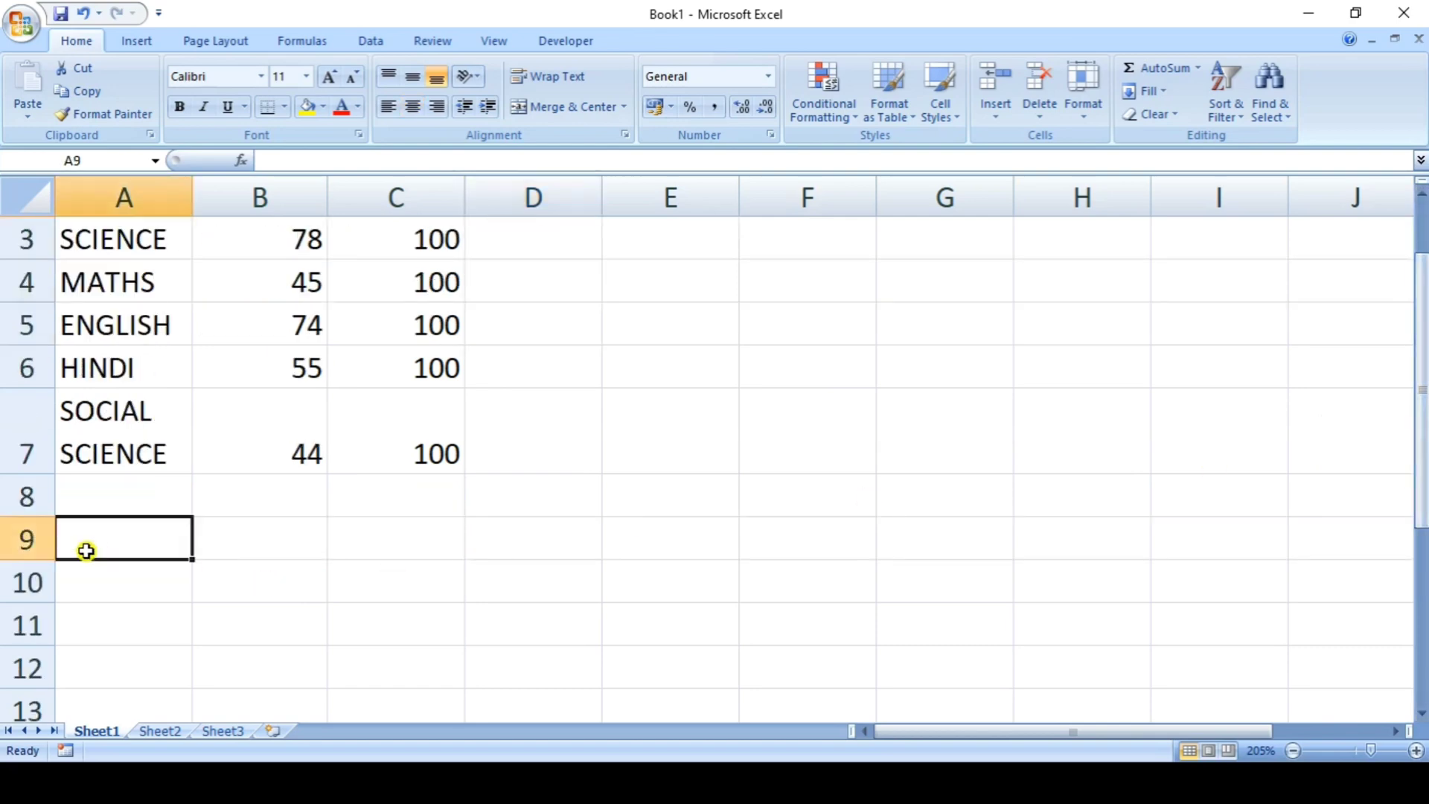
pyautogui.write('SUM')
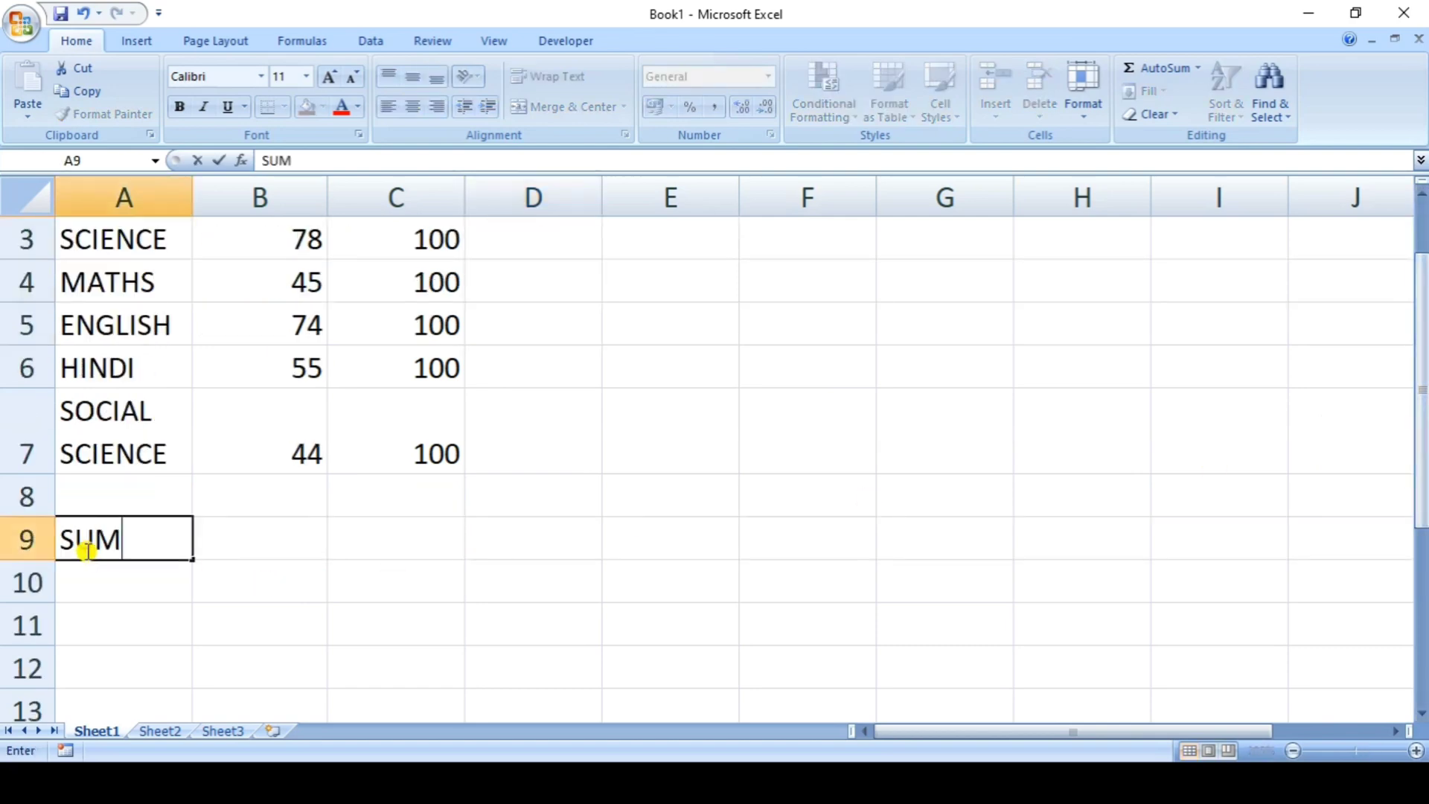
pyautogui.write('=')
# Total the obtained marks B3:B7 with a SUM formula in cell B9 and colour the text of row 9 red
pyautogui.click(252, 526)
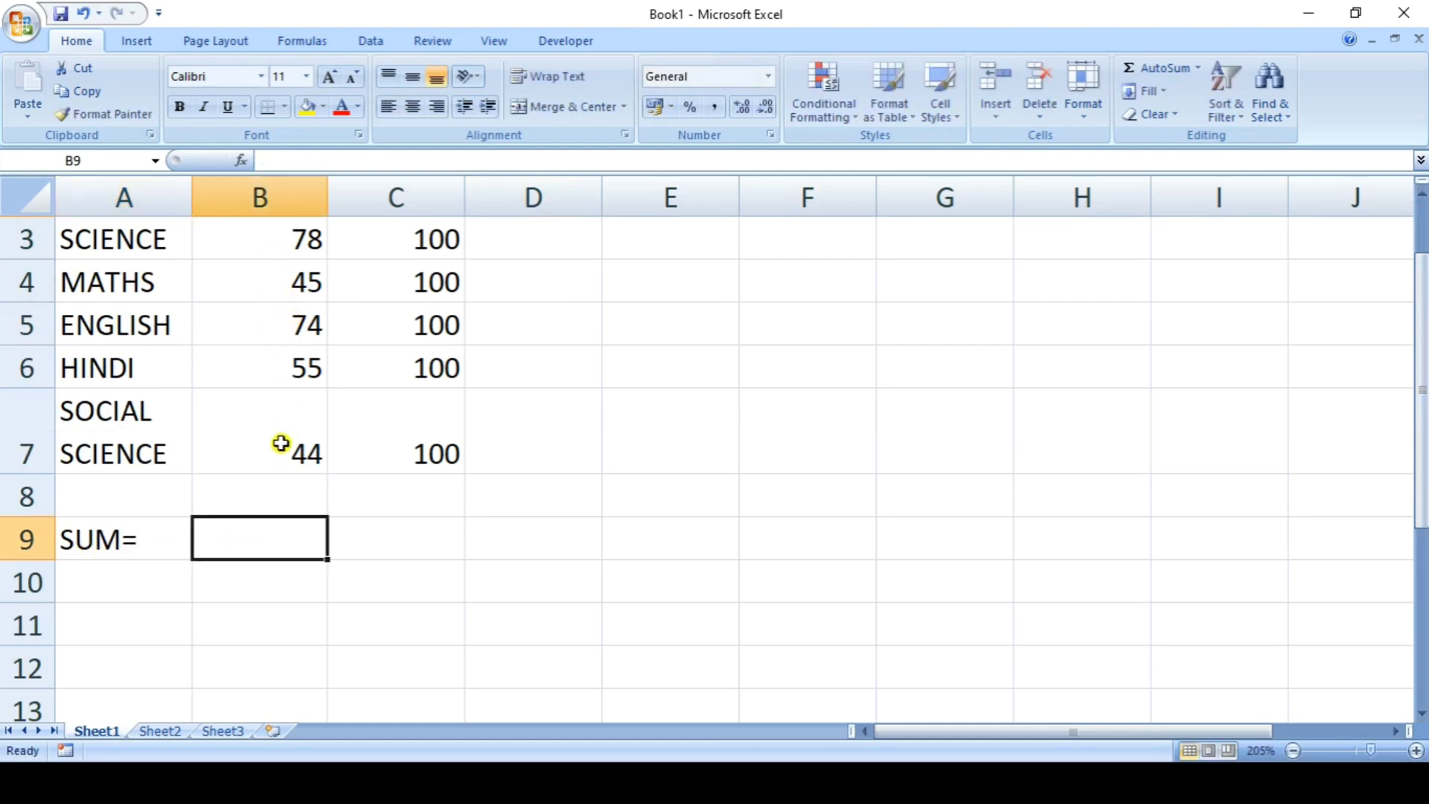
pyautogui.write('=SUM(')
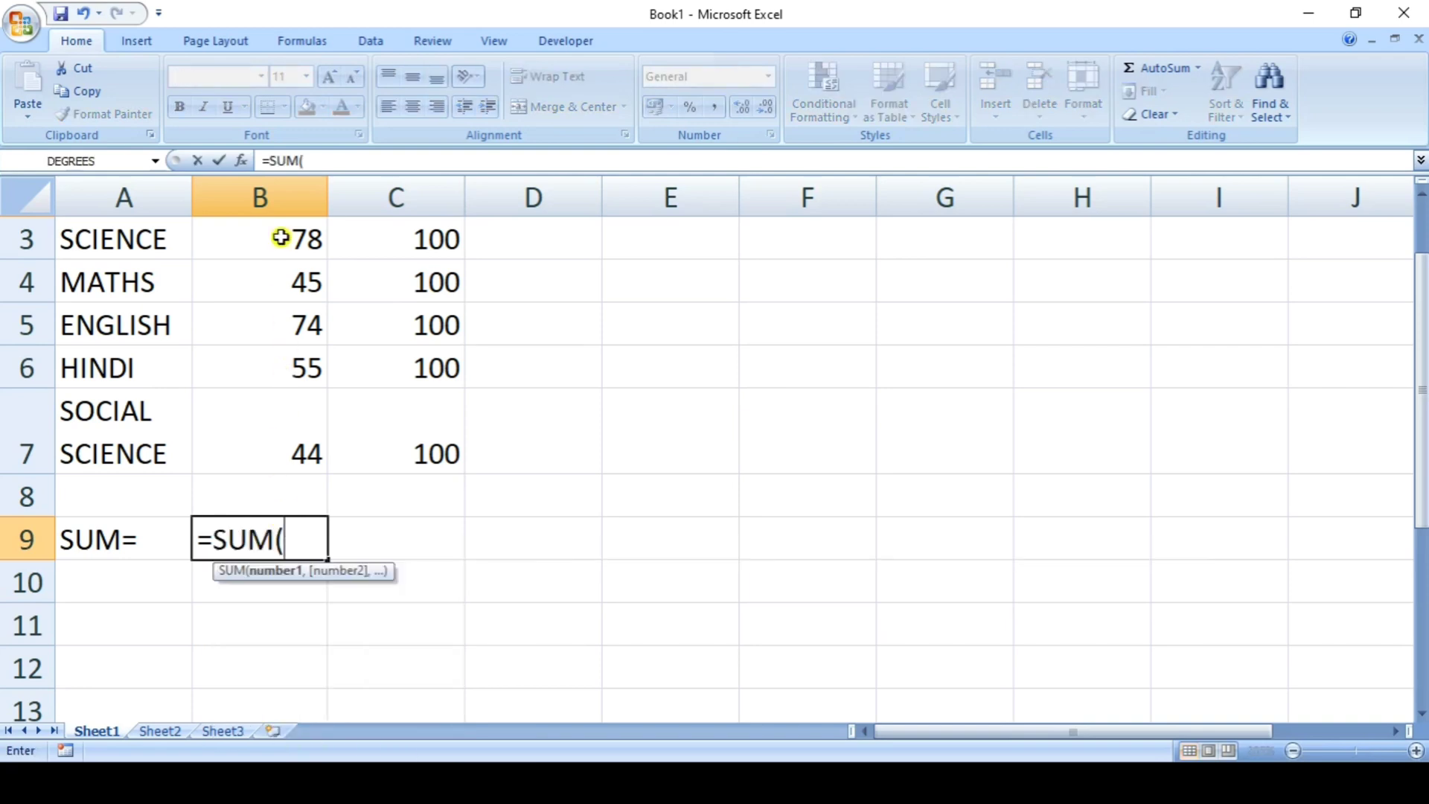
pyautogui.moveTo(265, 239); pyautogui.dragTo(279, 434)
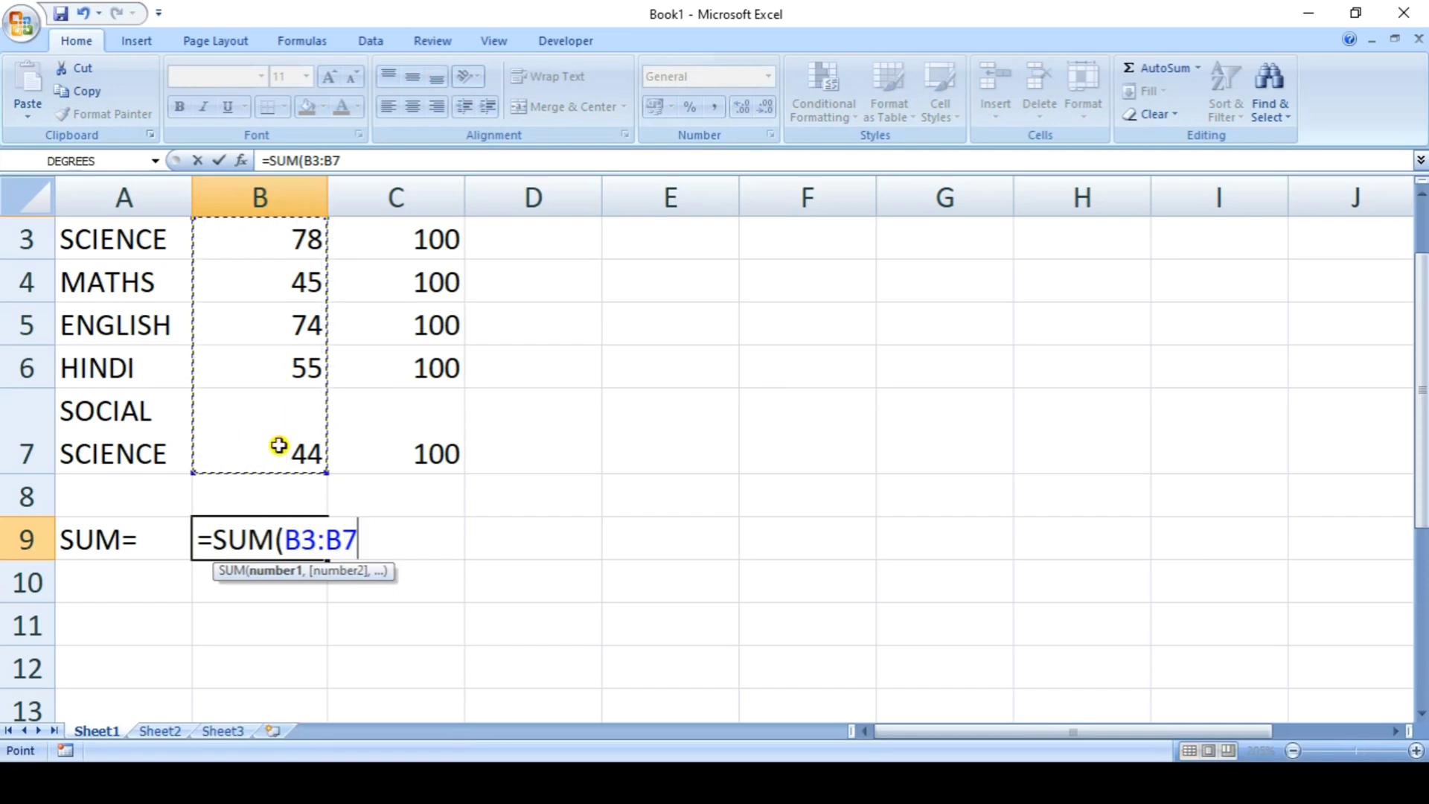
pyautogui.write(')')
pyautogui.press('Return')
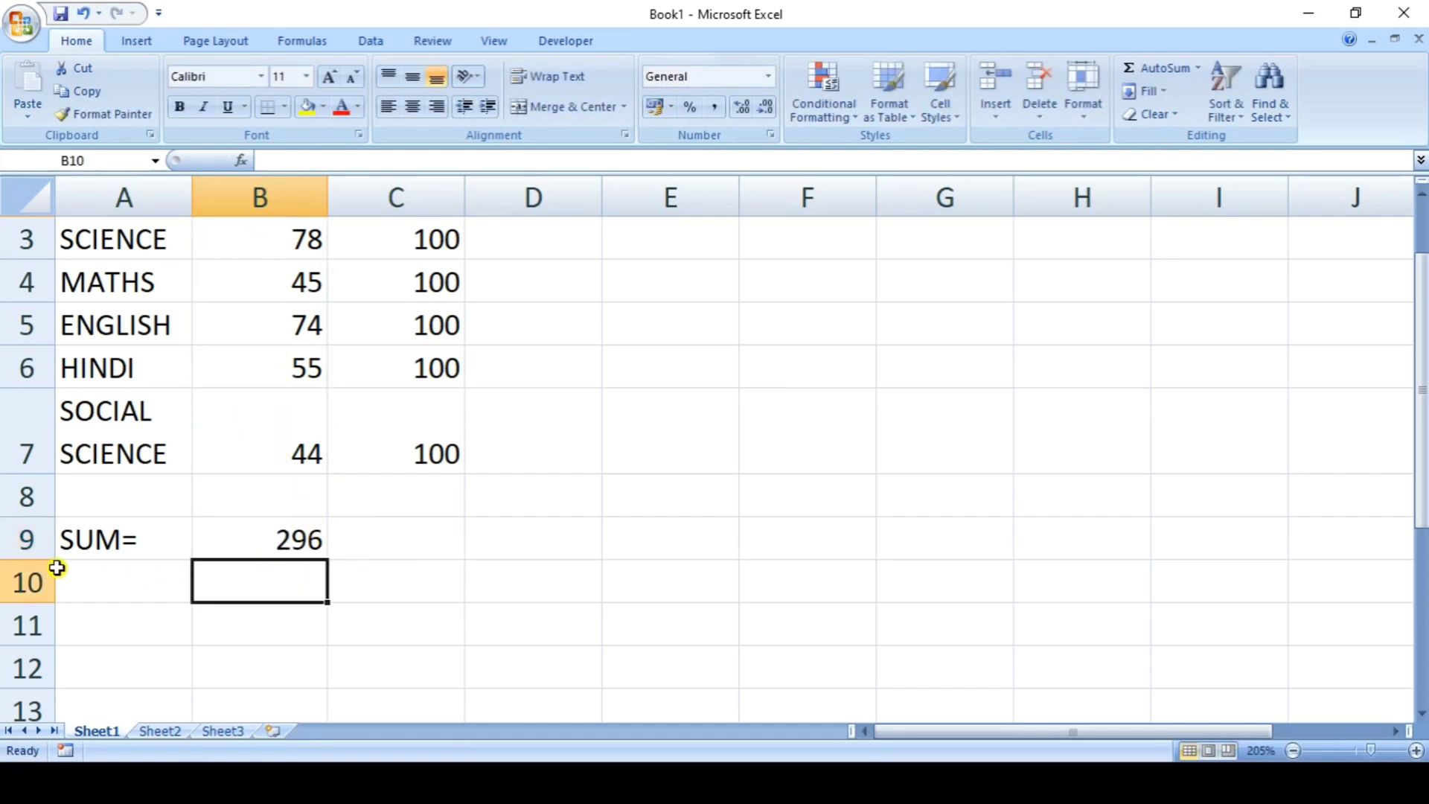
pyautogui.click(25, 538)
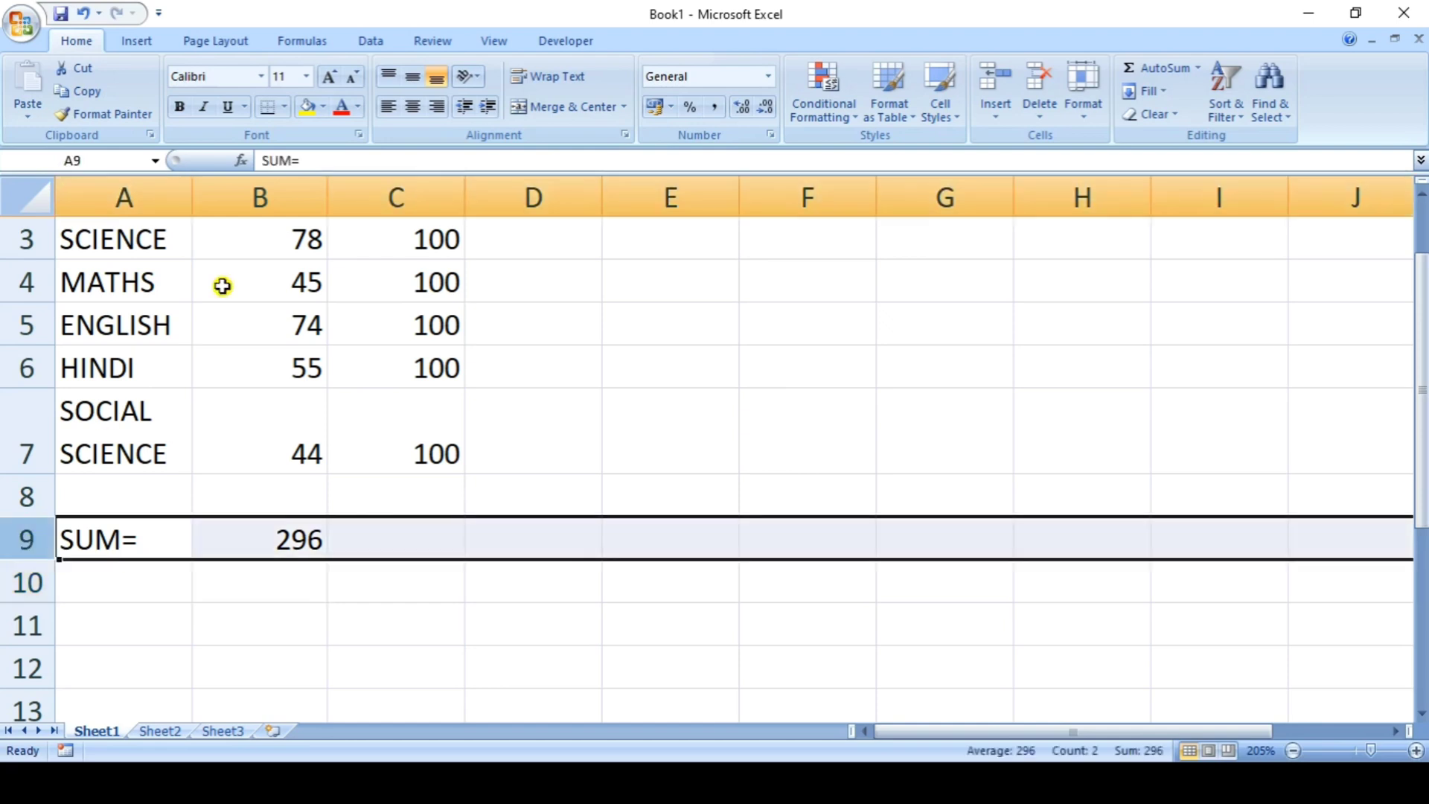
pyautogui.click(338, 104)
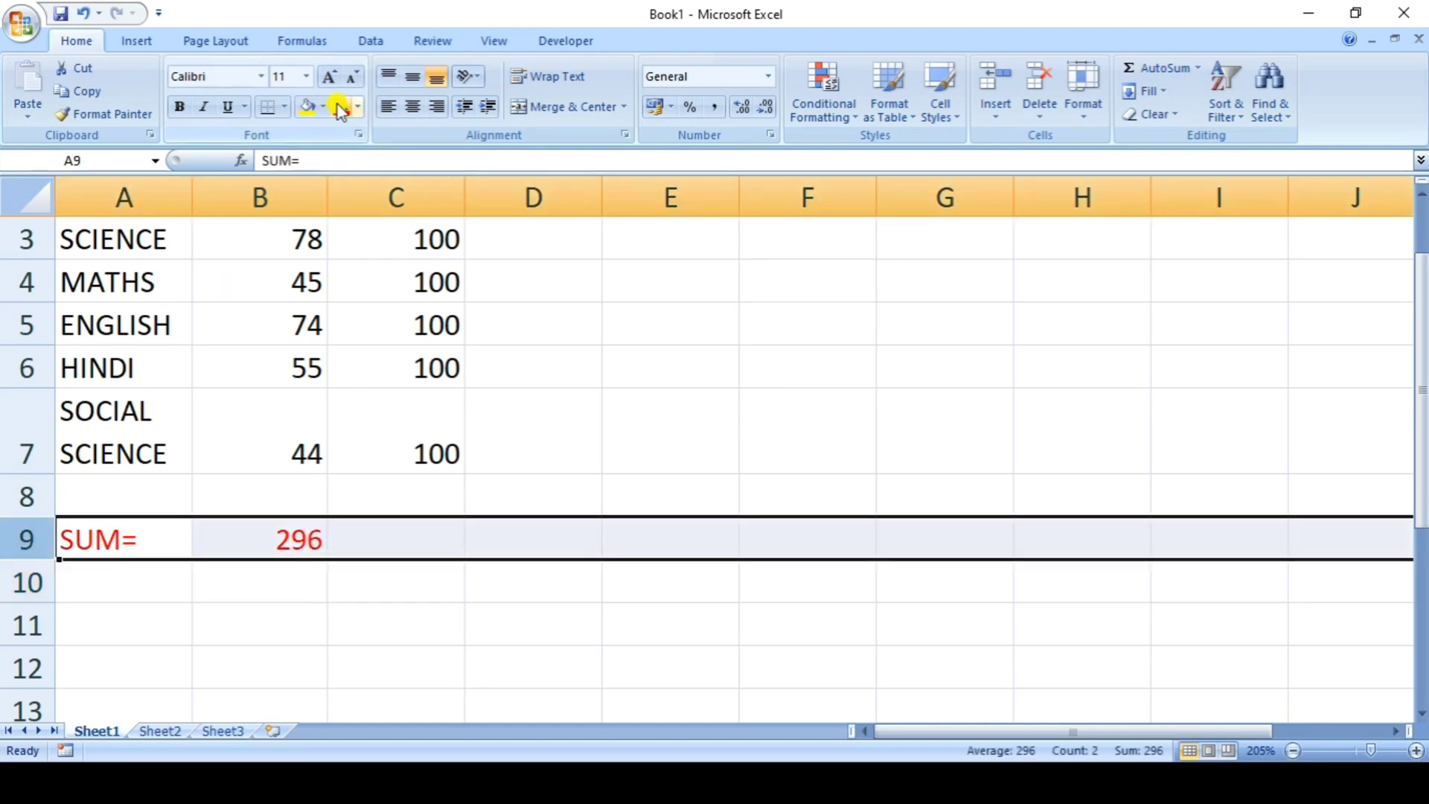
# Total the maximum marks C3:C7 with a SUM formula in cell C9
pyautogui.click(447, 532)
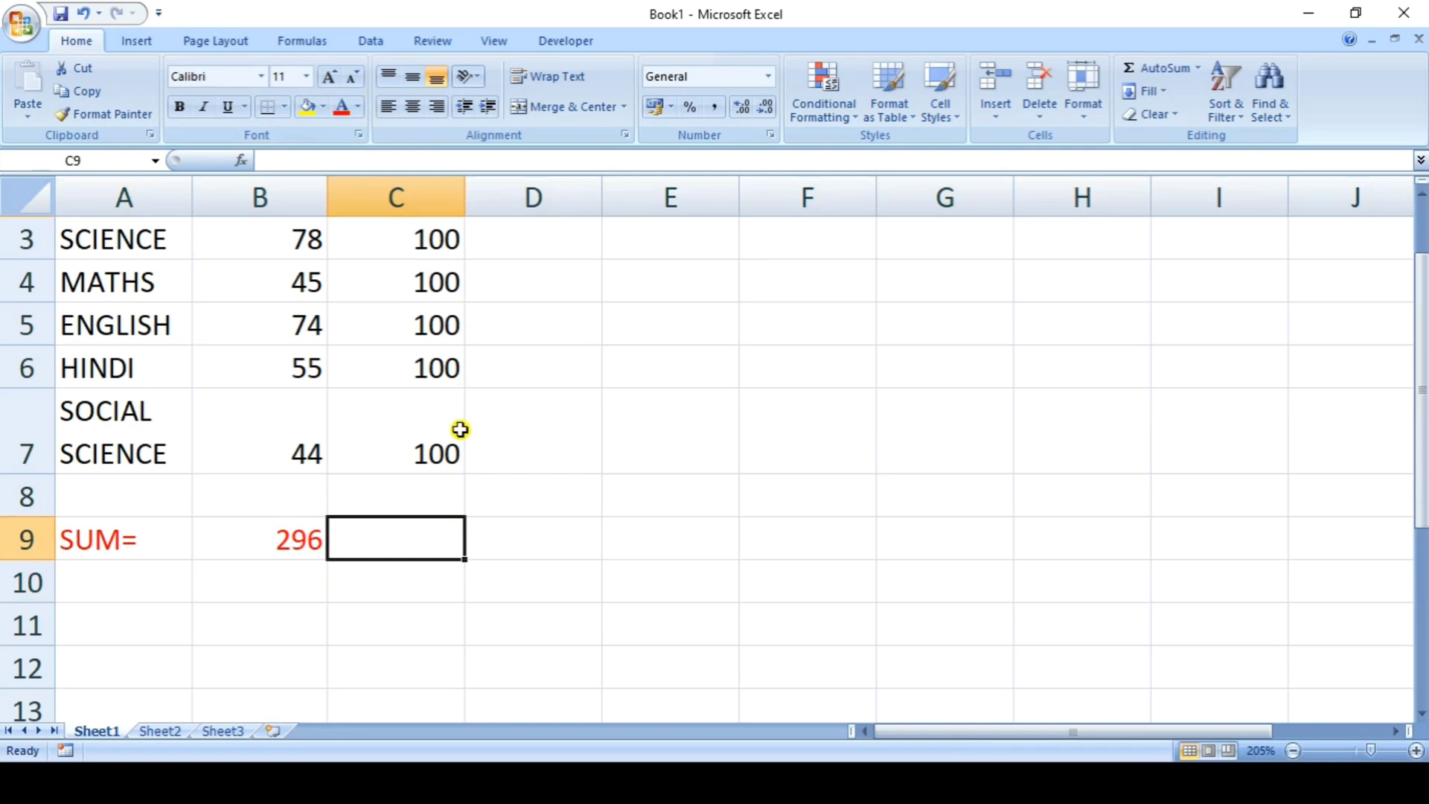
pyautogui.write('=SUM')
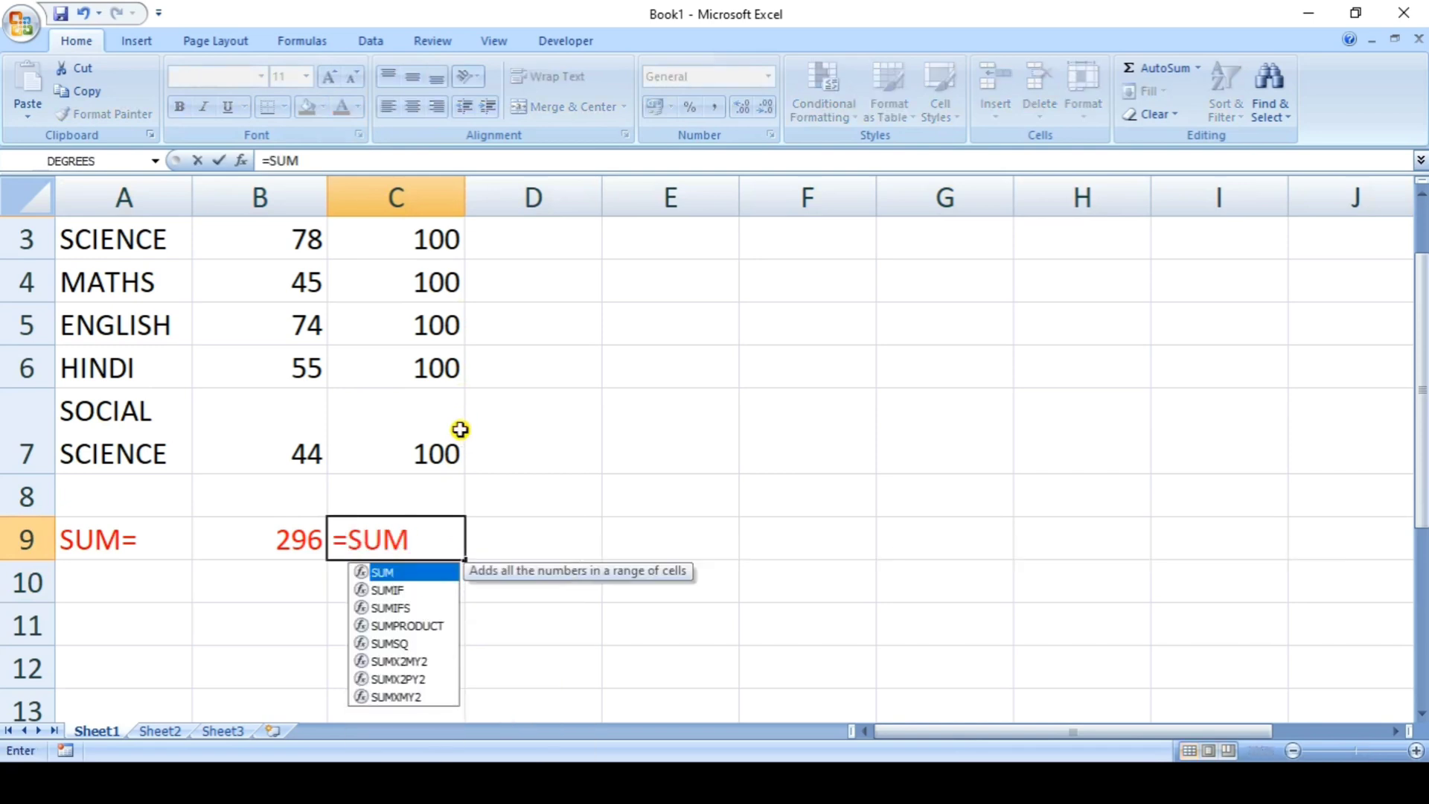
pyautogui.write('(')
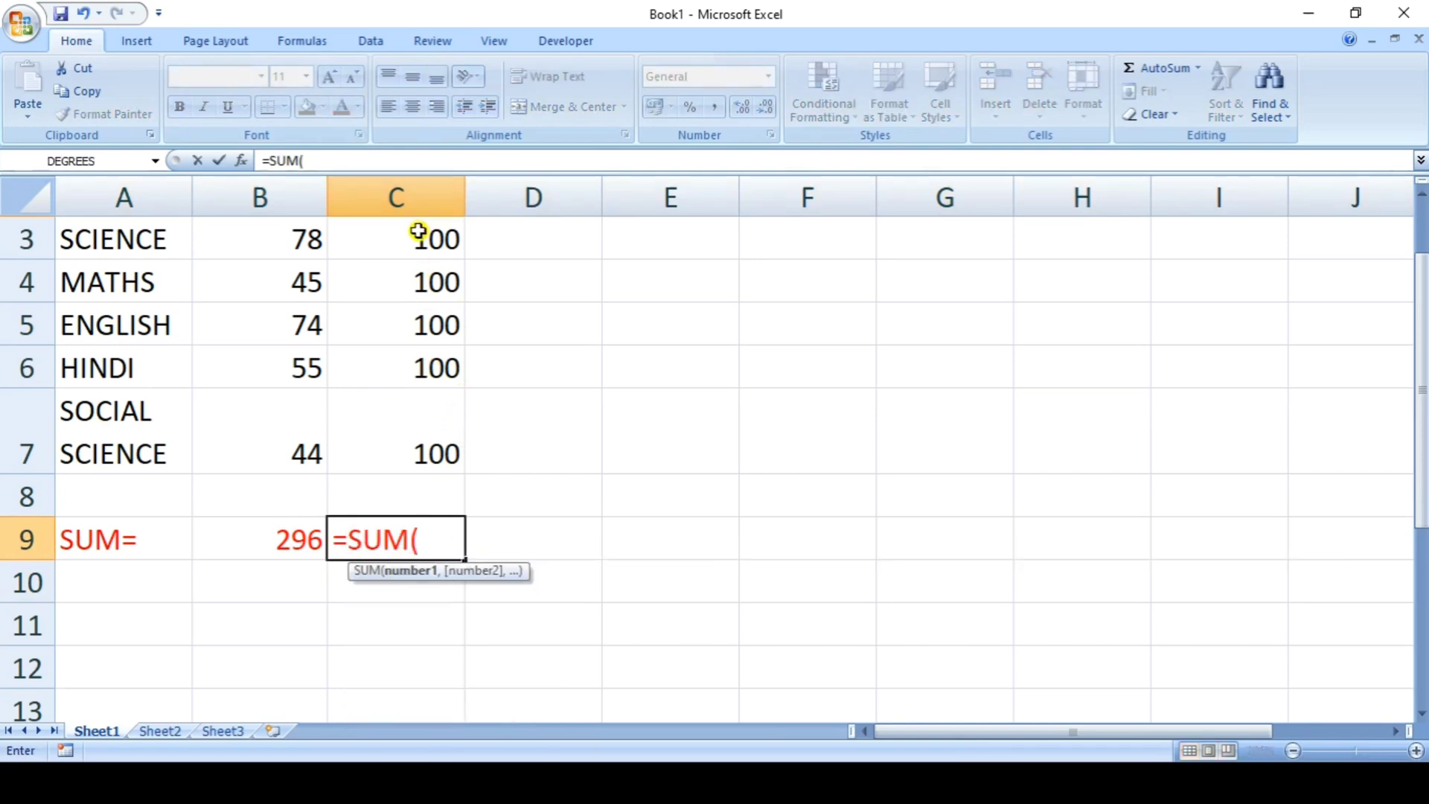
pyautogui.moveTo(418, 232); pyautogui.dragTo(415, 436)
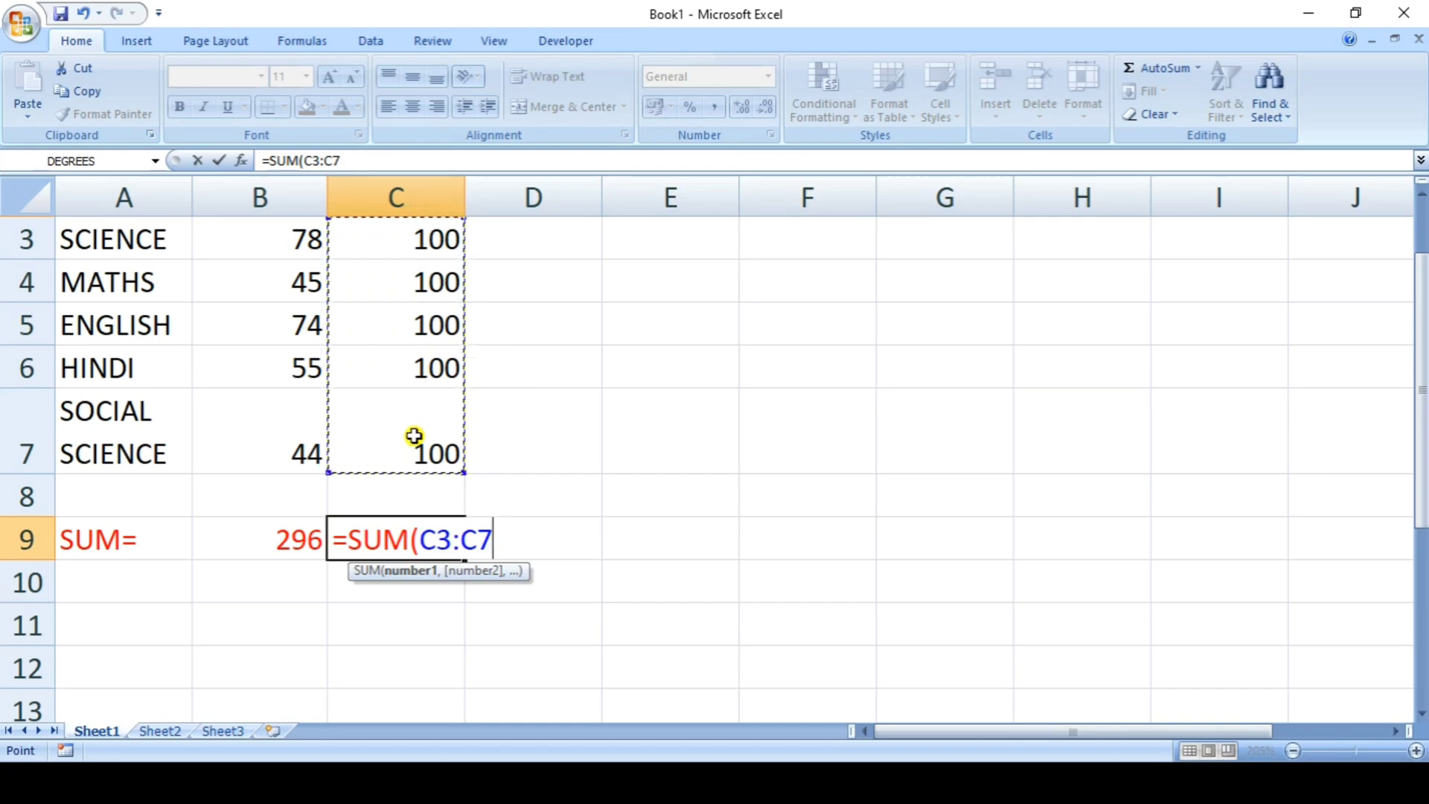
pyautogui.press('Return')
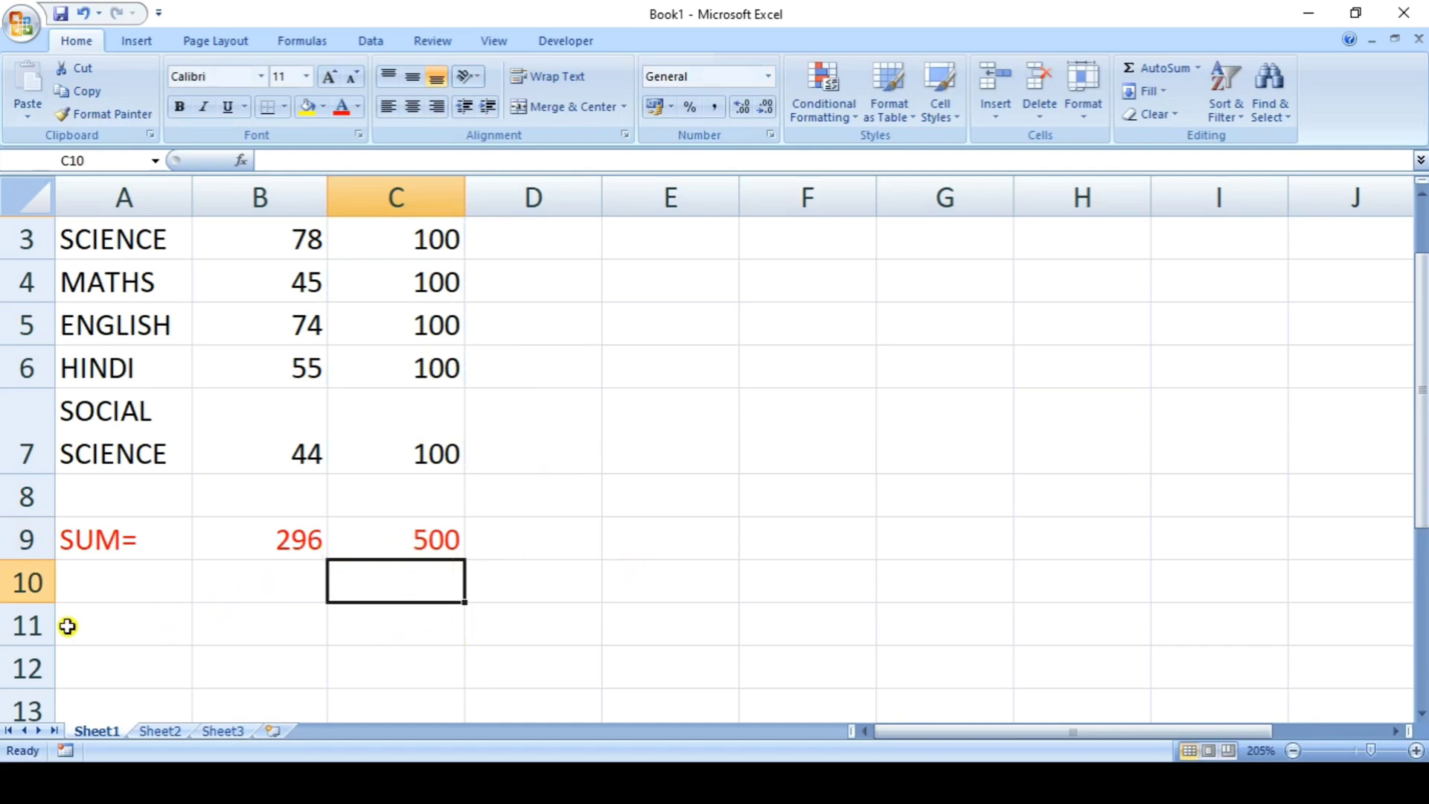
# Enter the label PERCENT in cell A10, below the SUM= label
pyautogui.click(79, 600)
pyautogui.write('P')
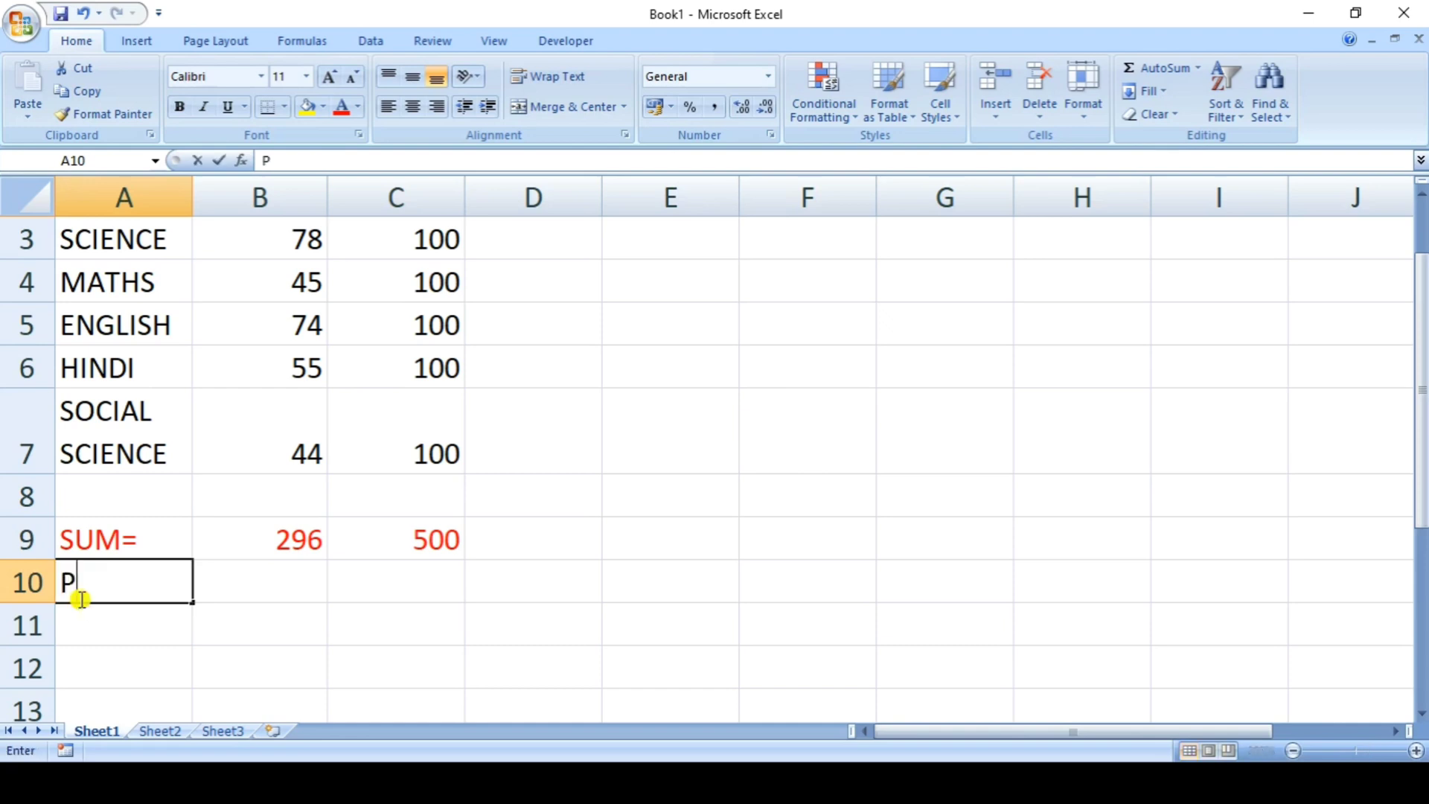
pyautogui.write('ERCENT')
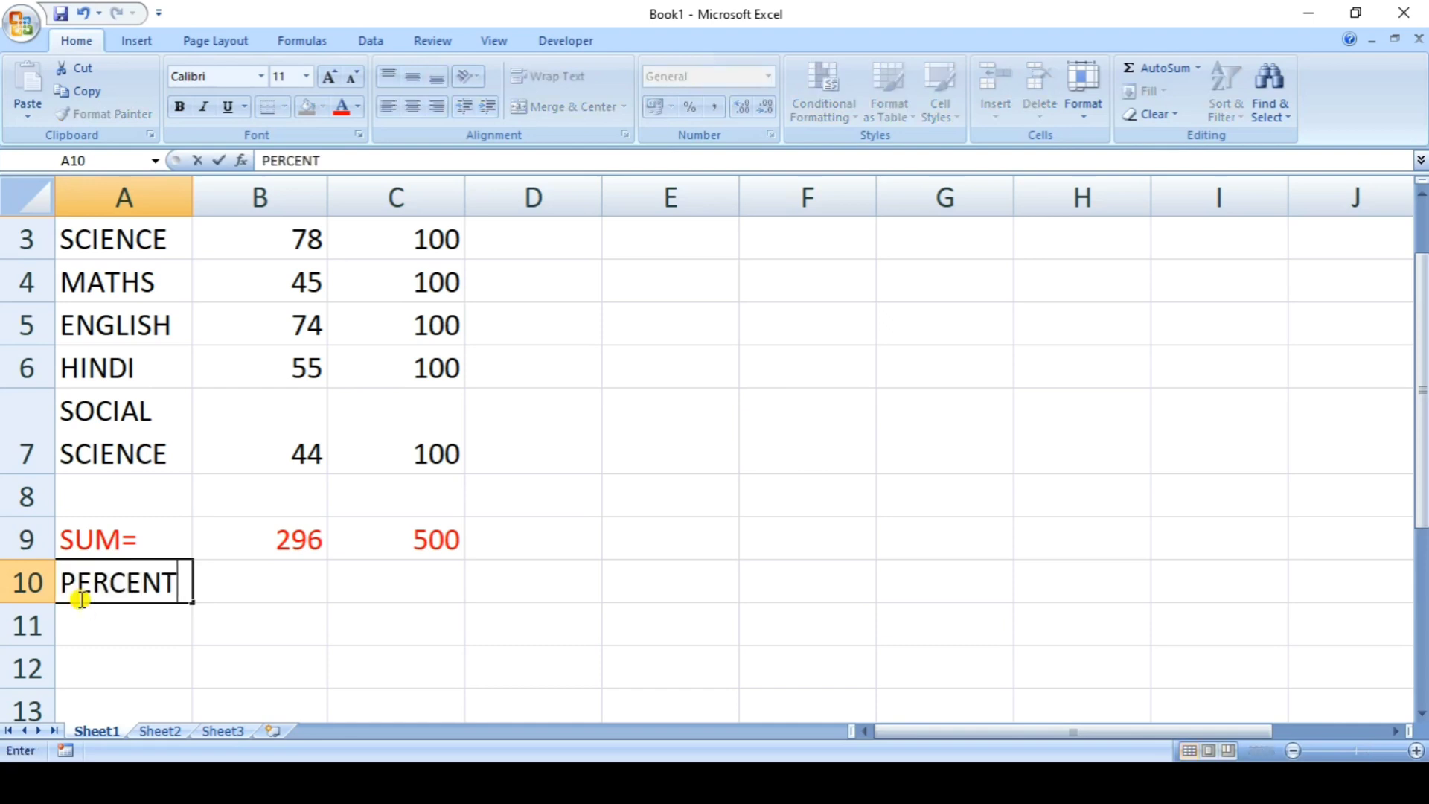
# Calculate the percentage in cell B10 with the formula =AVERAGE(B9*100/C9)
pyautogui.click(271, 592)
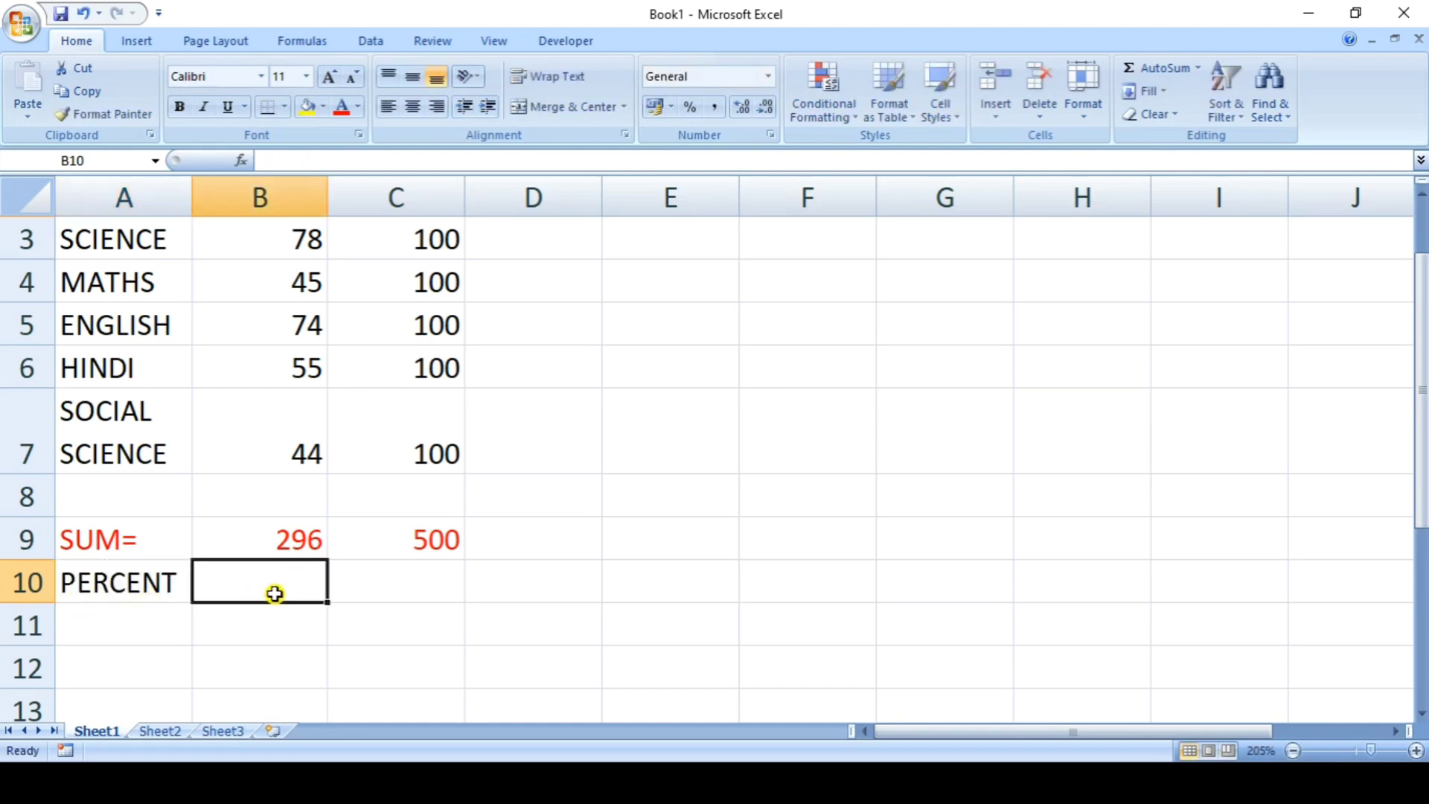
pyautogui.write('=AVERS')
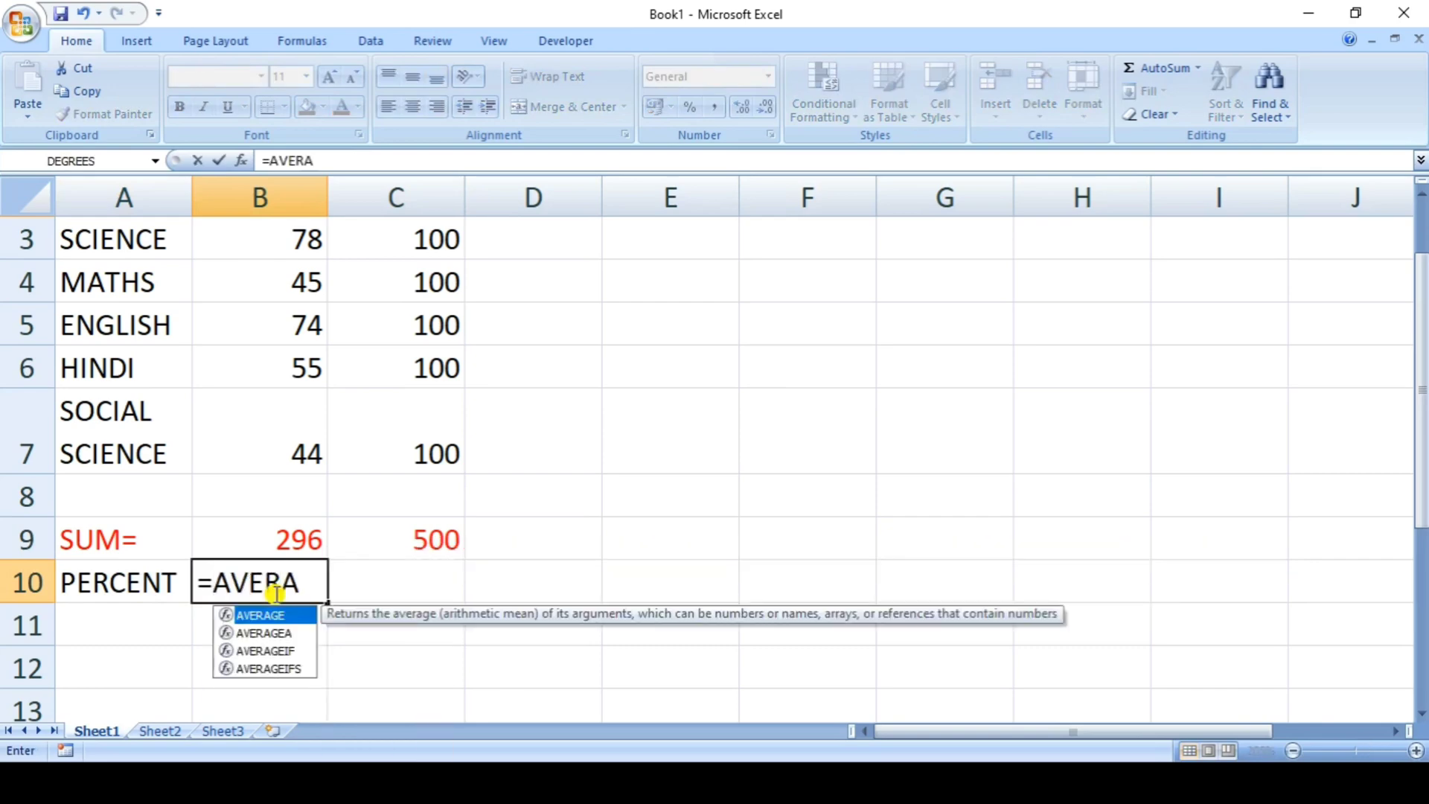
pyautogui.write('GE?')
pyautogui.press('BackSpace')
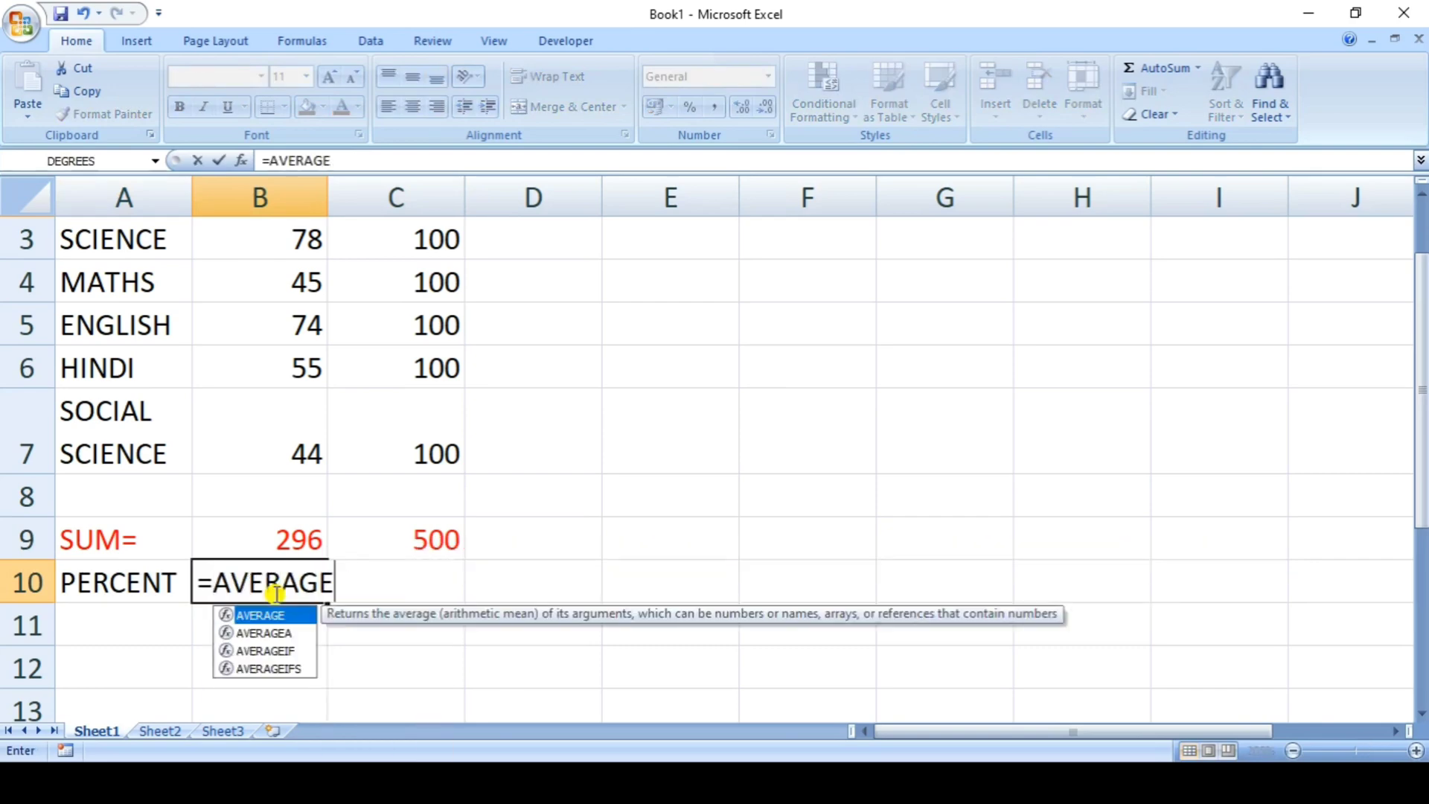
pyautogui.write('(')
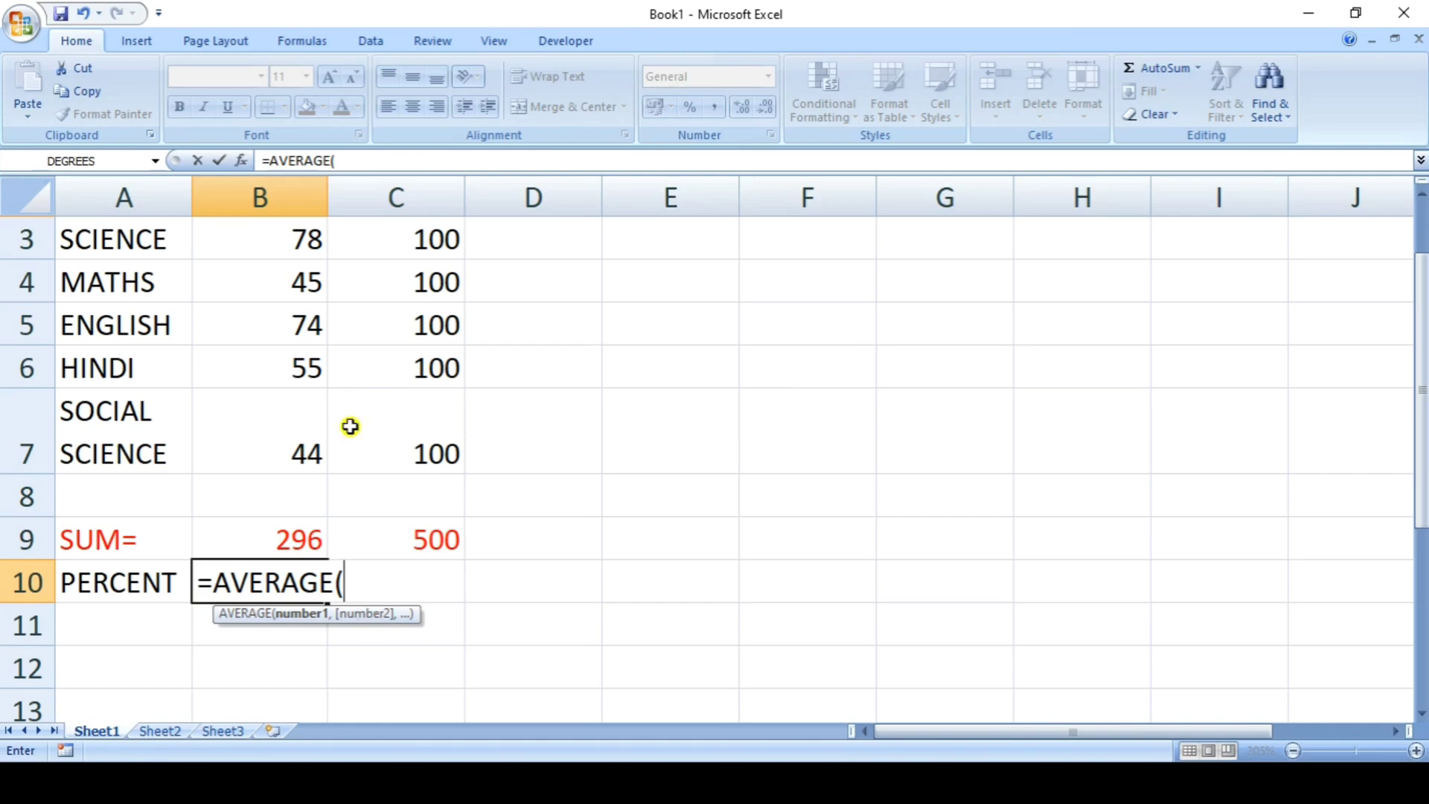
pyautogui.moveTo(1422, 446); pyautogui.dragTo(1423, 380)
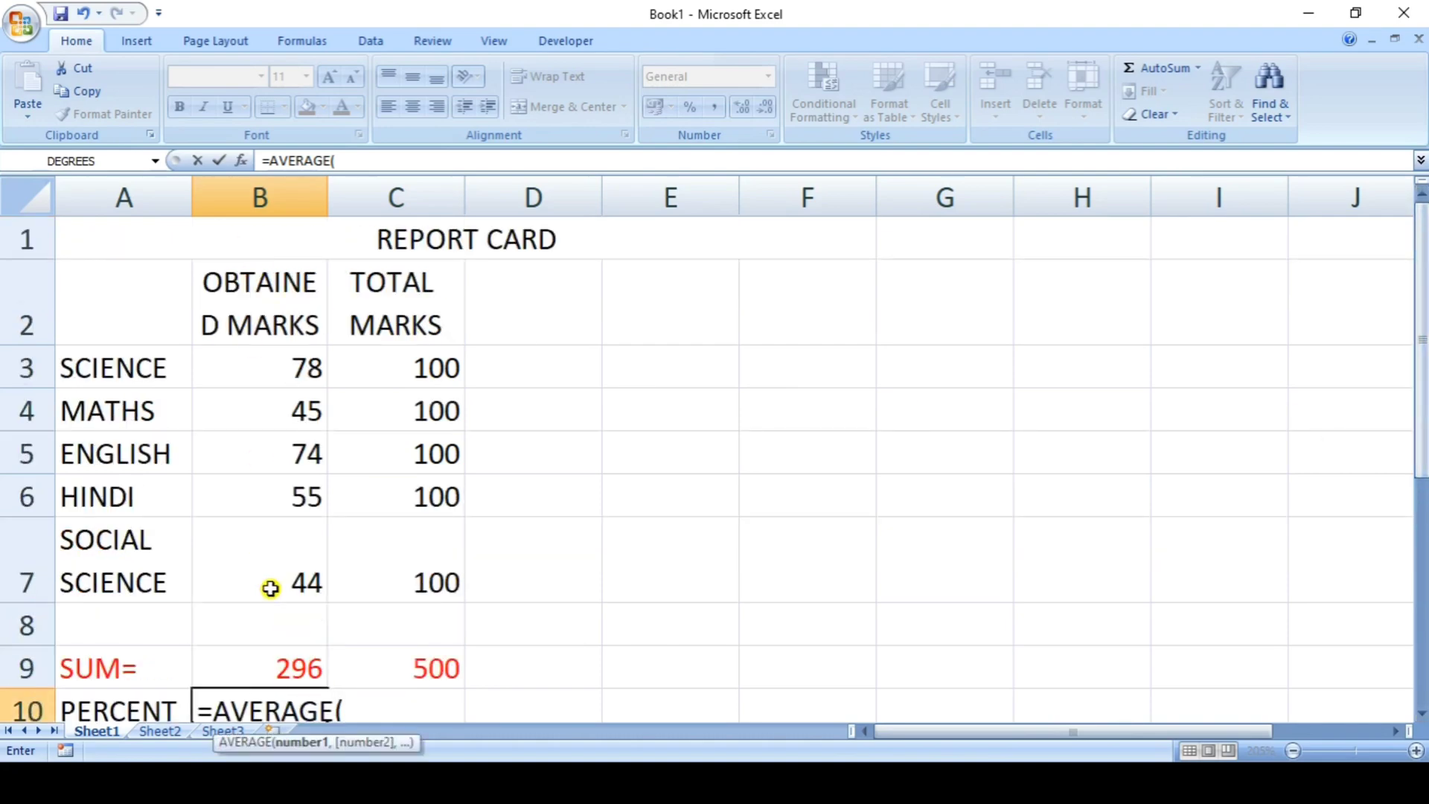
pyautogui.click(286, 662)
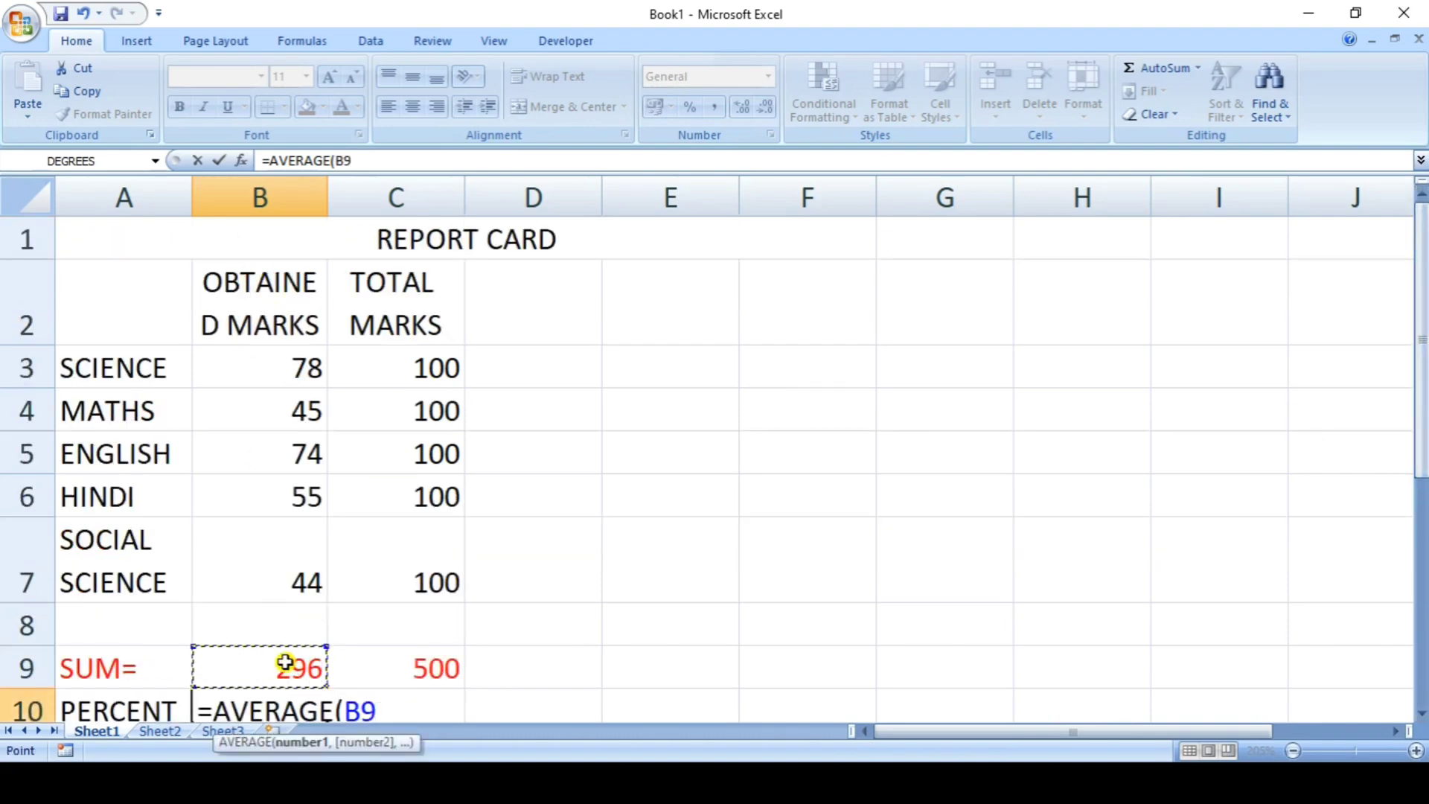
pyautogui.write('*100')
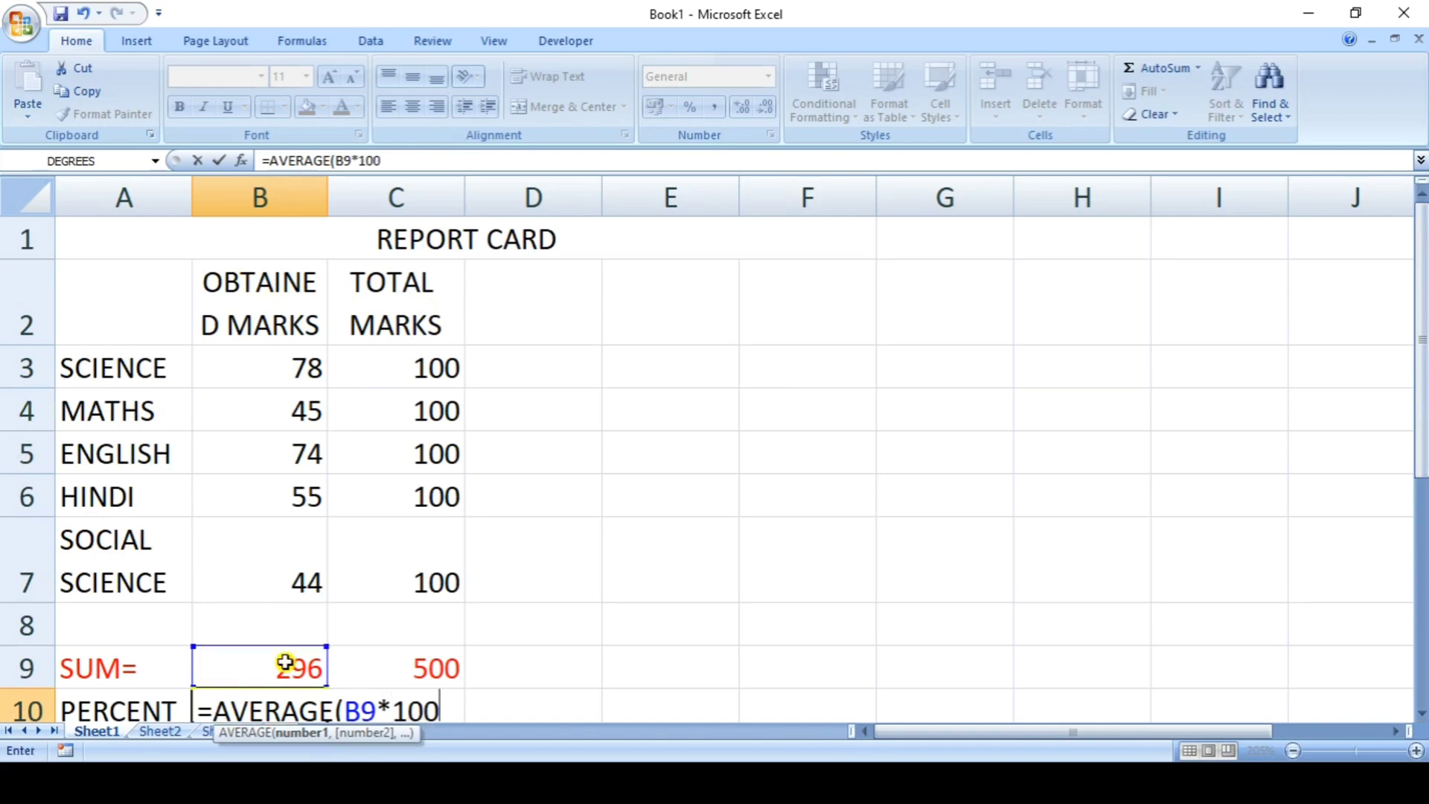
pyautogui.write('/')
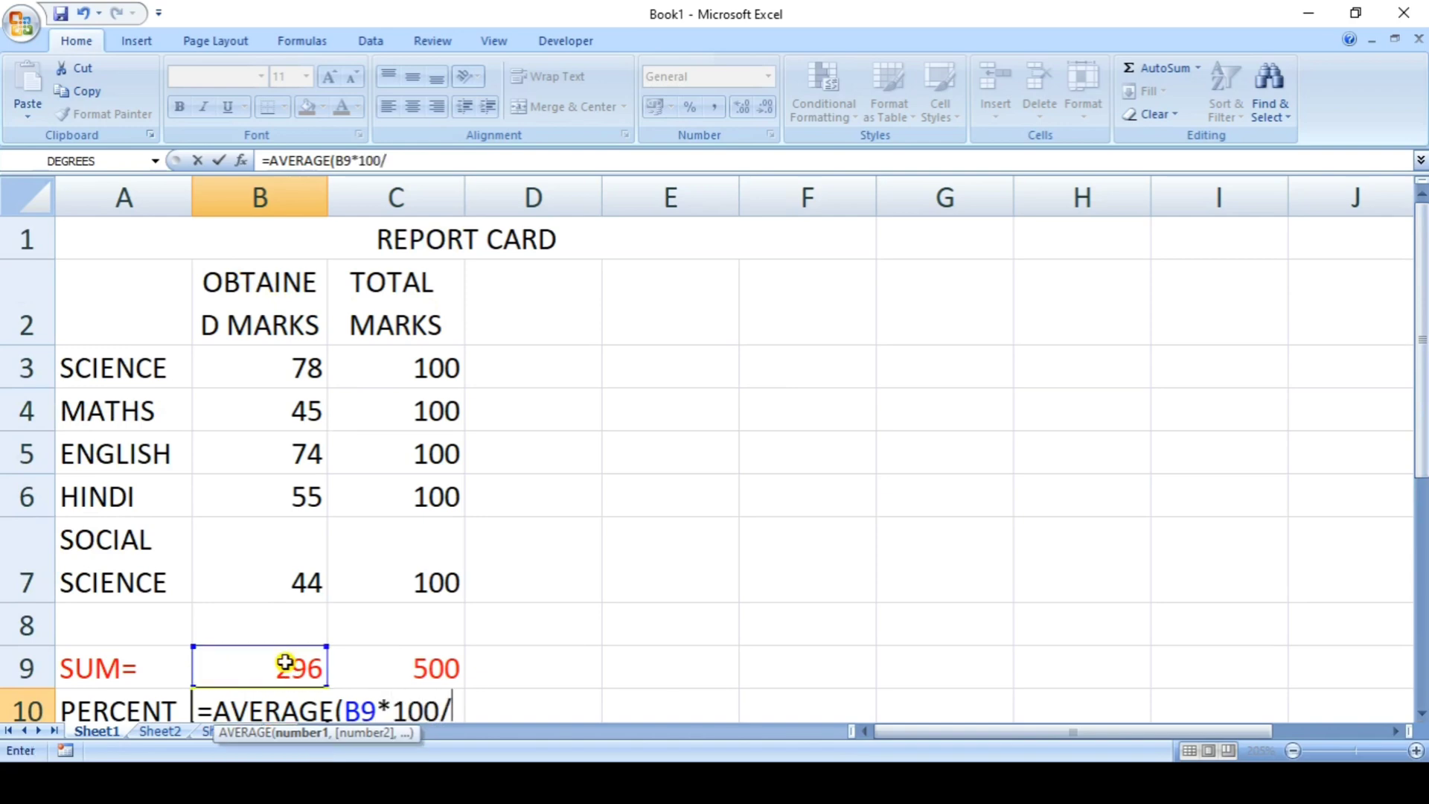
pyautogui.click(447, 681)
pyautogui.write(')')
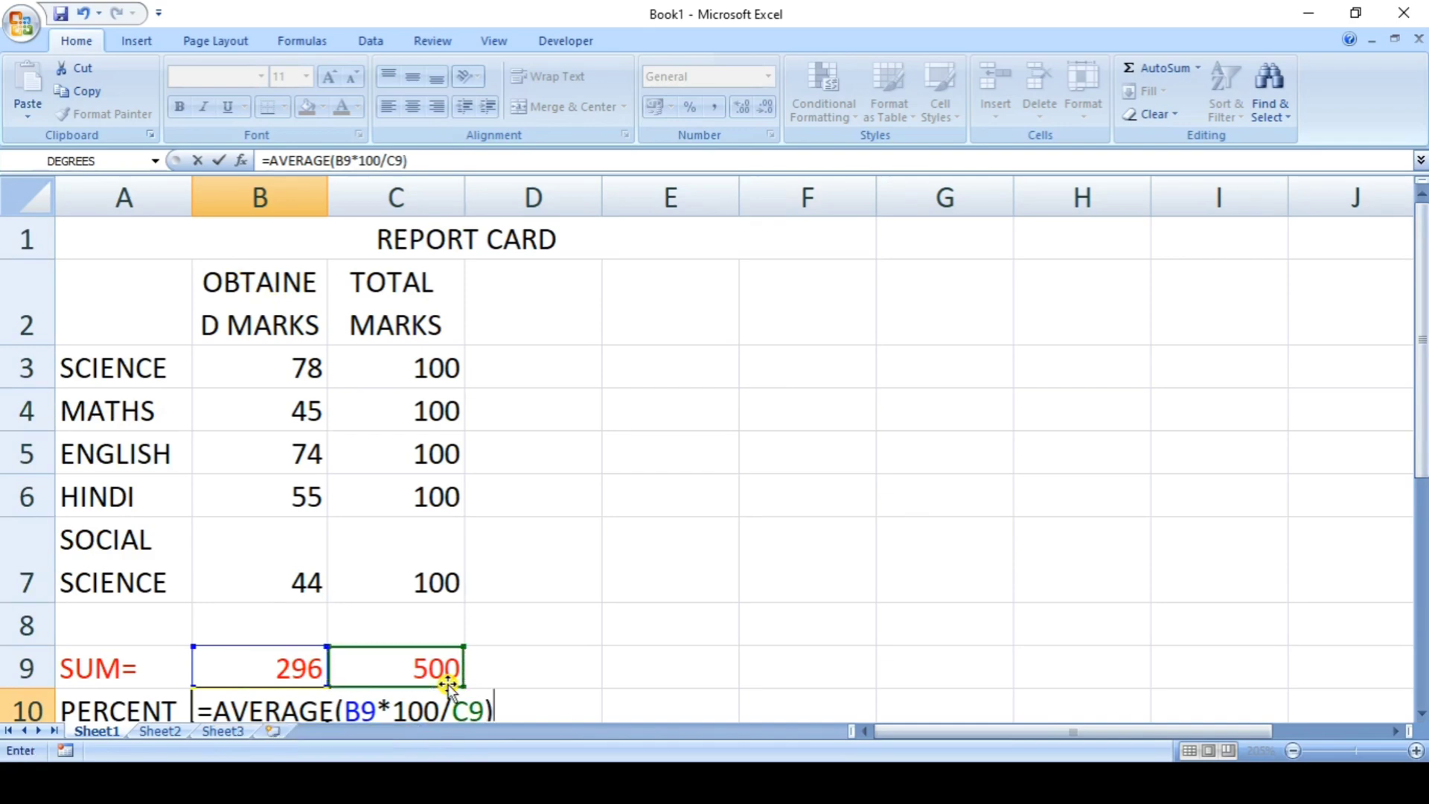
pyautogui.moveTo(1423, 387); pyautogui.dragTo(1423, 395)
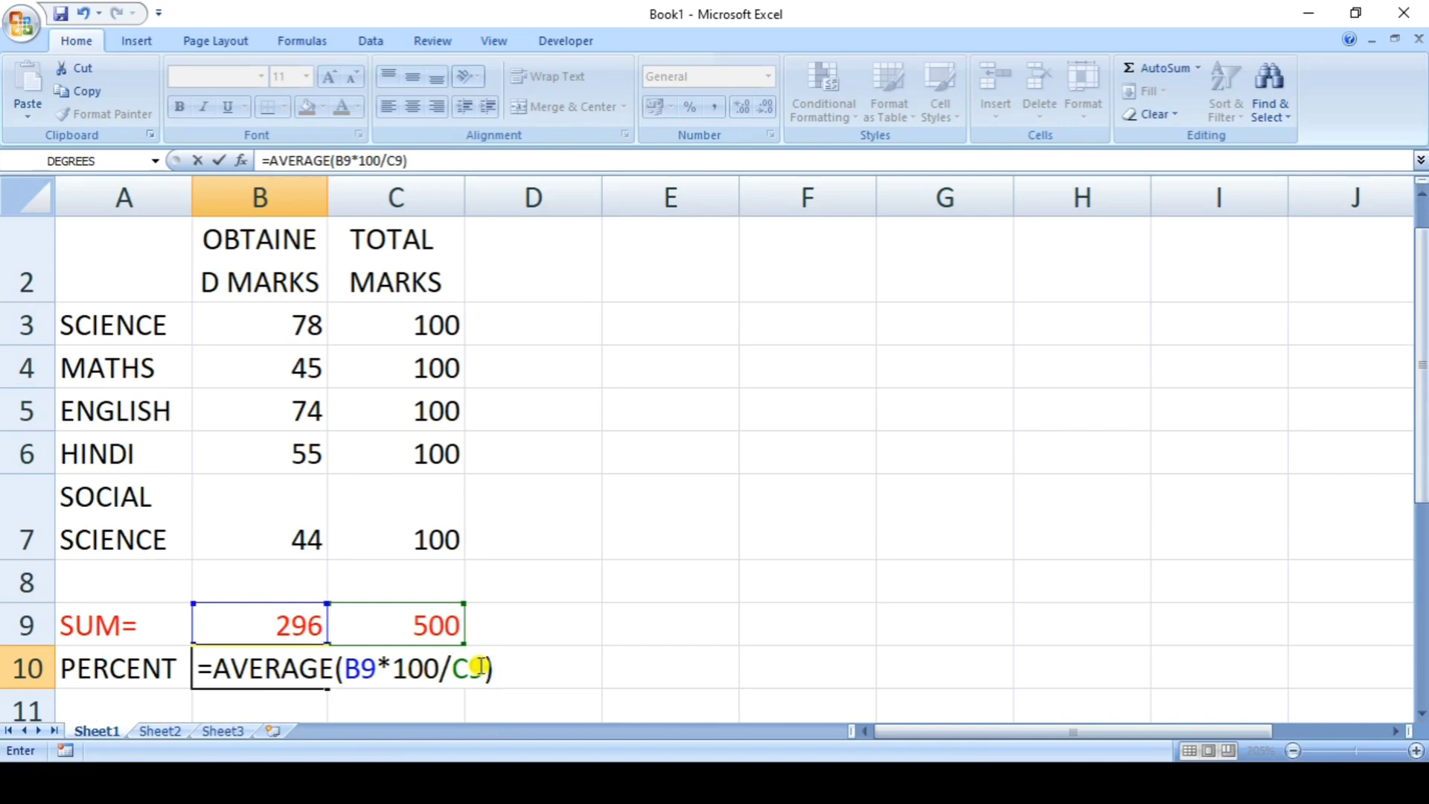
pyautogui.press('Return')
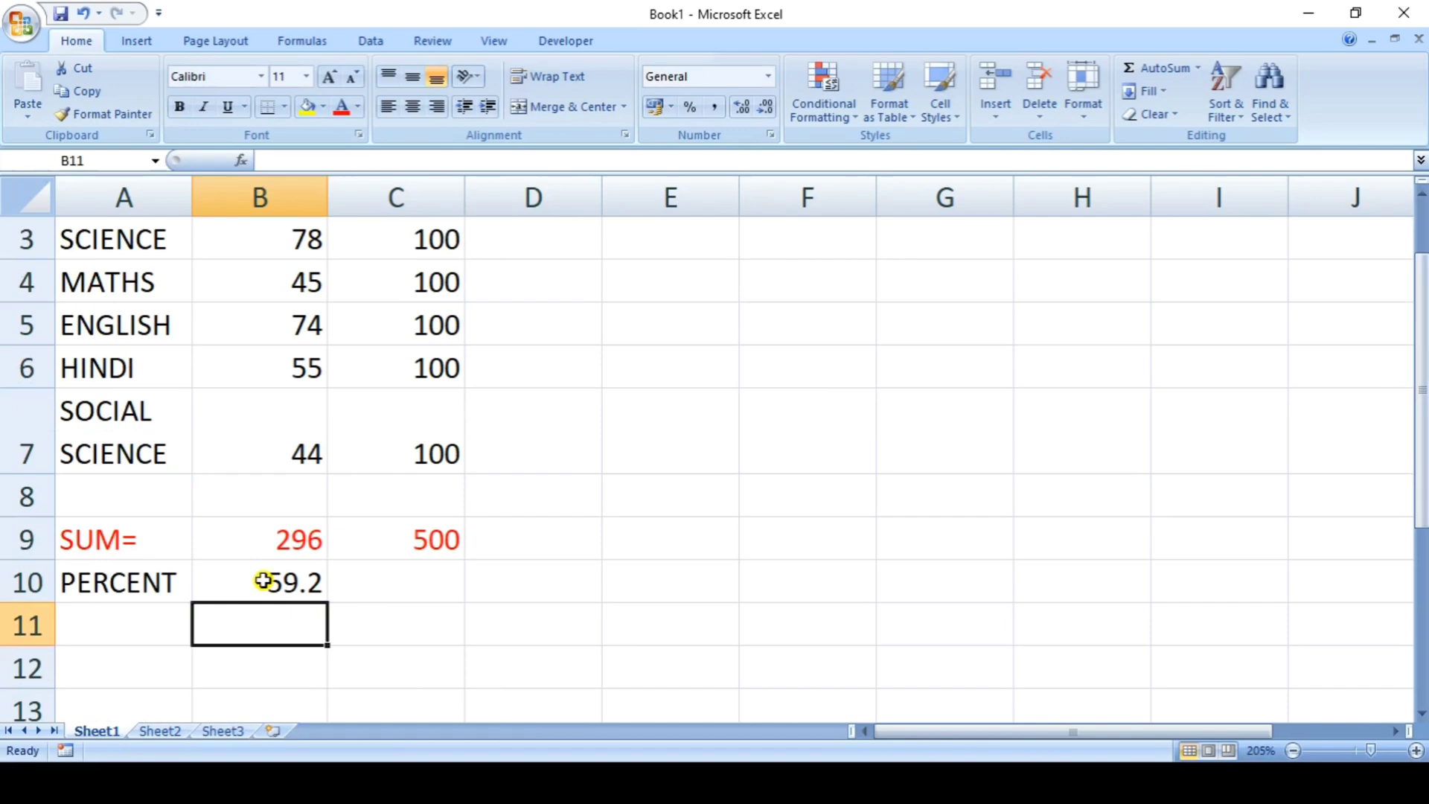
# Change the obtained marks to 78 for Social Science, 88 for English and 98 for Science
pyautogui.click(298, 463)
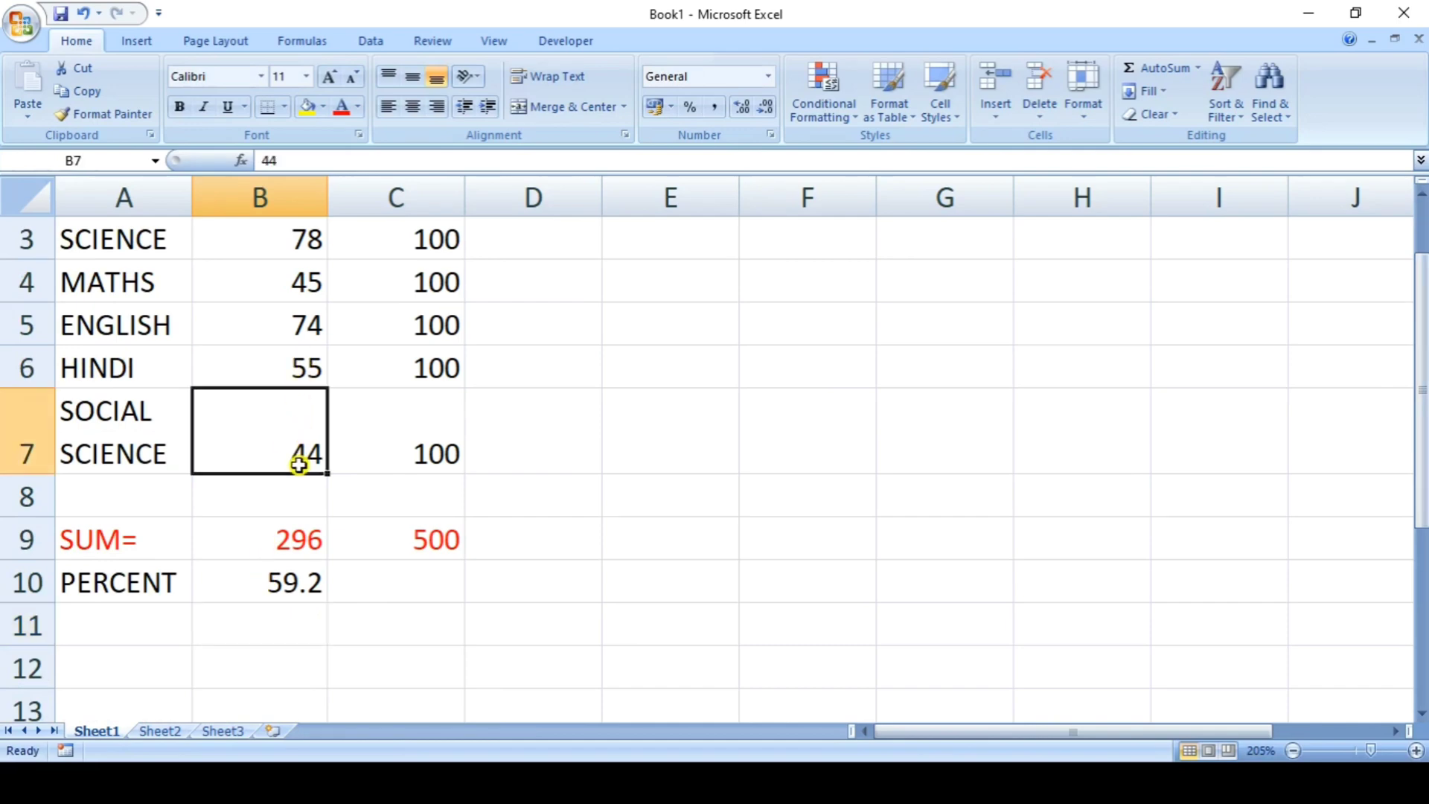
pyautogui.write('78')
pyautogui.press('Return')
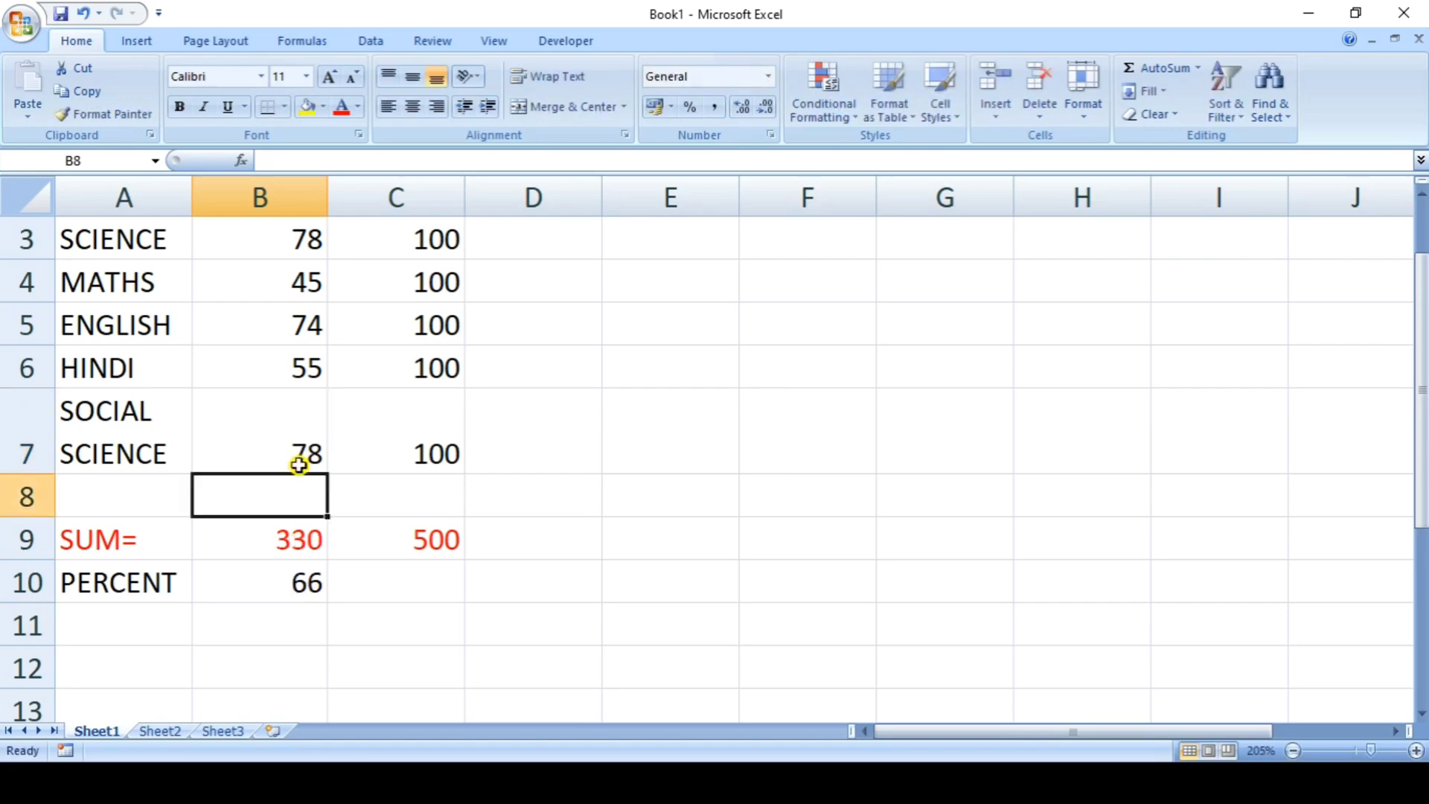
pyautogui.click(299, 334)
pyautogui.write('88')
pyautogui.press('Return')
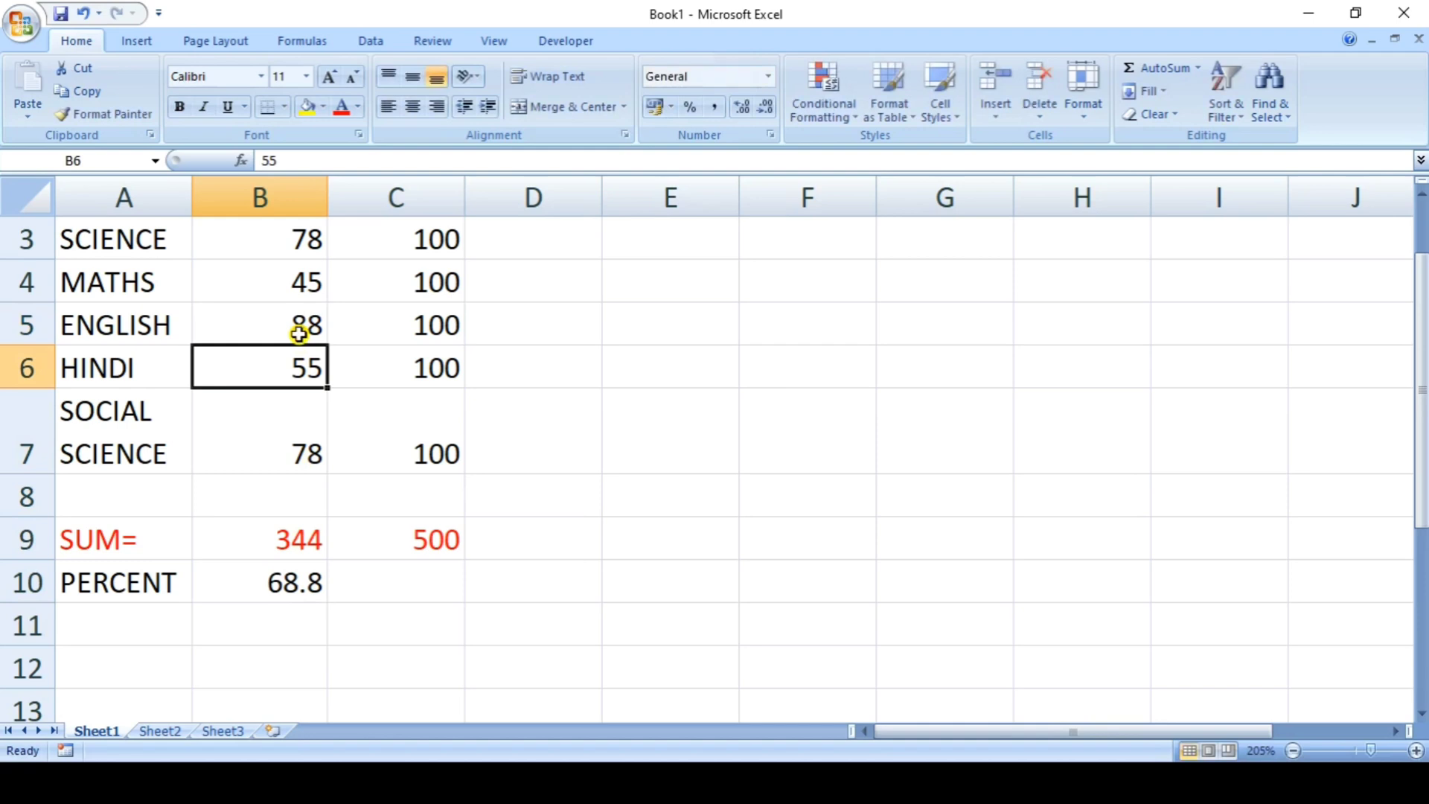
pyautogui.click(313, 251)
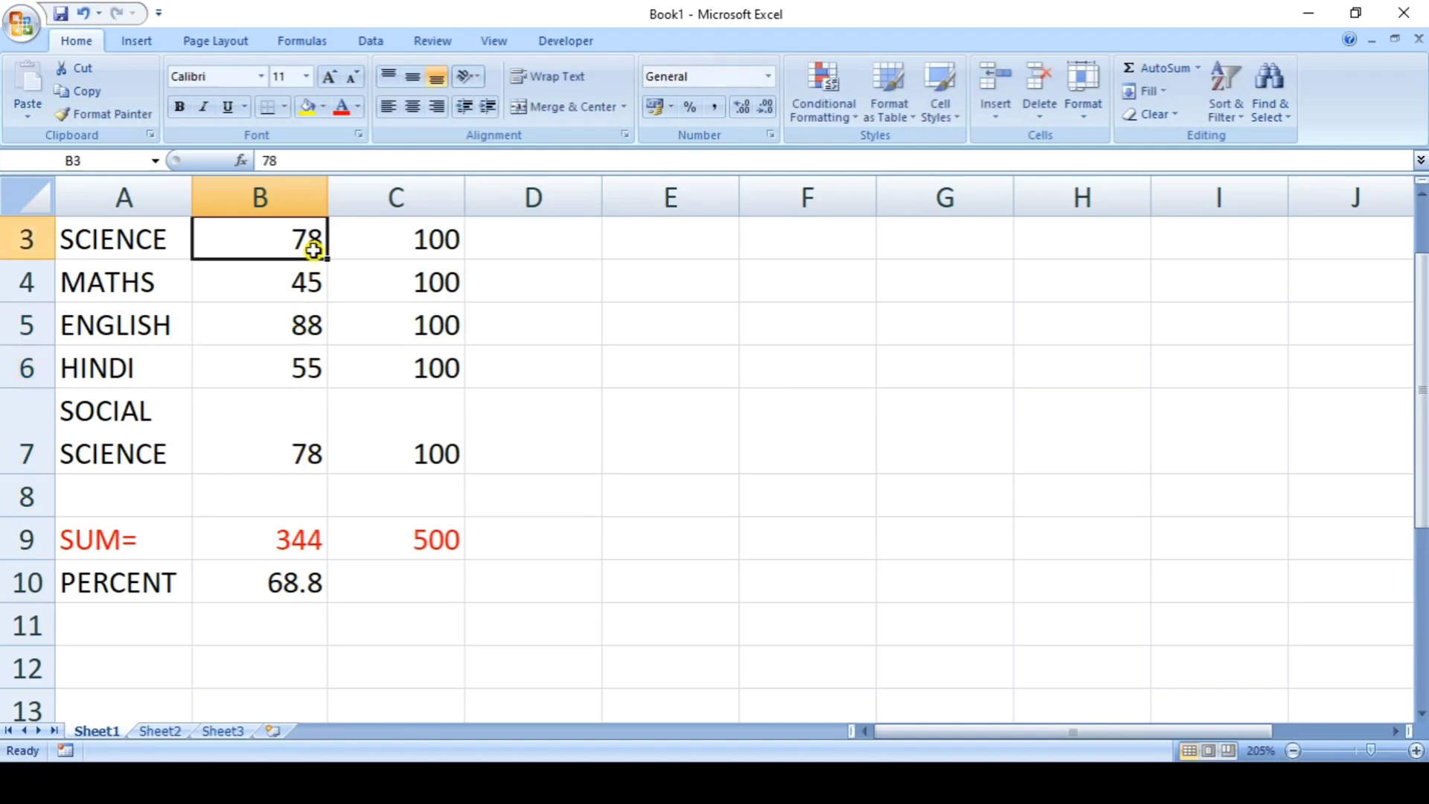
pyautogui.write('98')
pyautogui.press('Return')
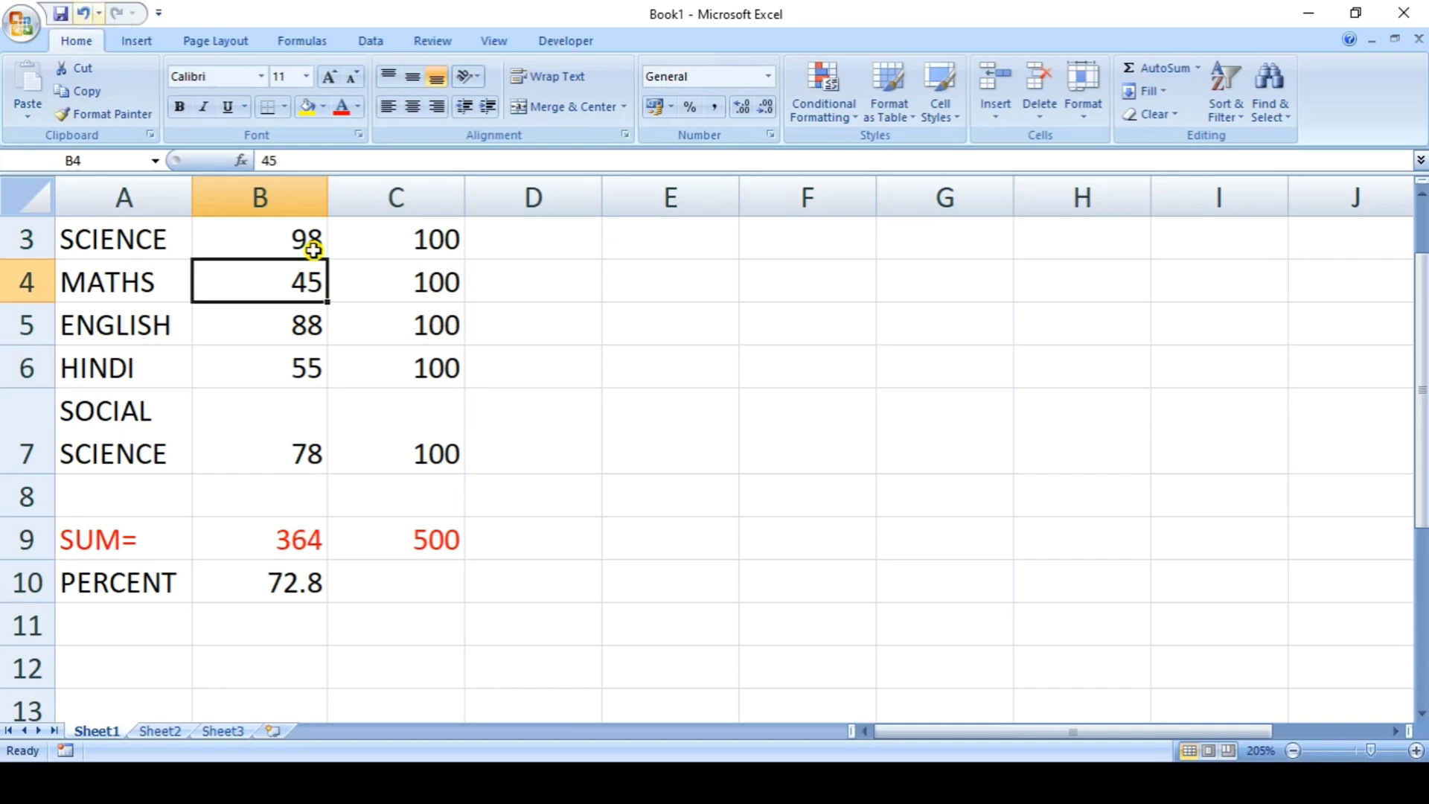
pyautogui.click(313, 250)
pyautogui.scroll(1, 313, 250)
pyautogui.click(313, 250)
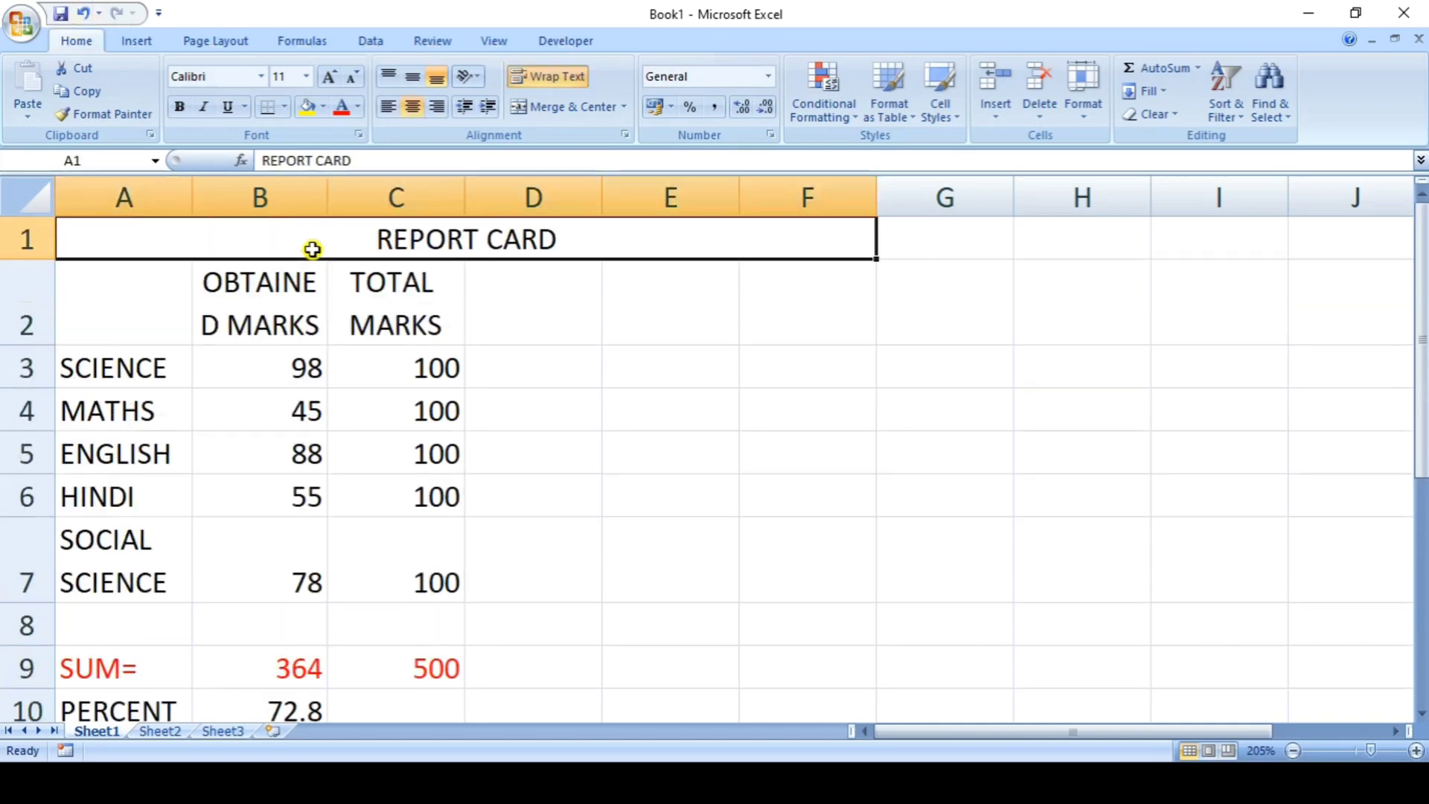
pyautogui.press('Down')
pyautogui.press('Down')
pyautogui.press('Down')
pyautogui.press('Down')
pyautogui.press('Down')
pyautogui.press('Down')
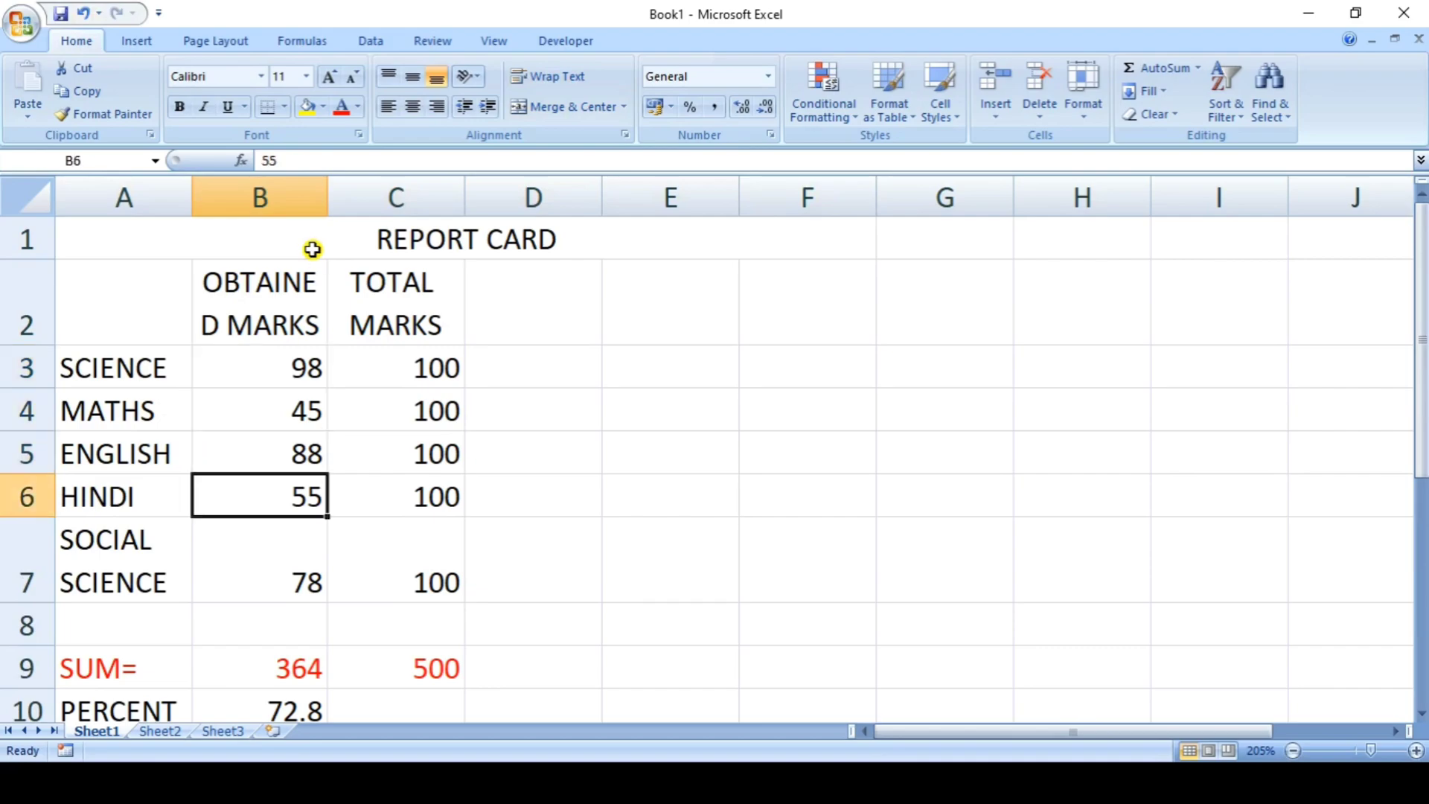
pyautogui.hotkey('alt', 'Tab')
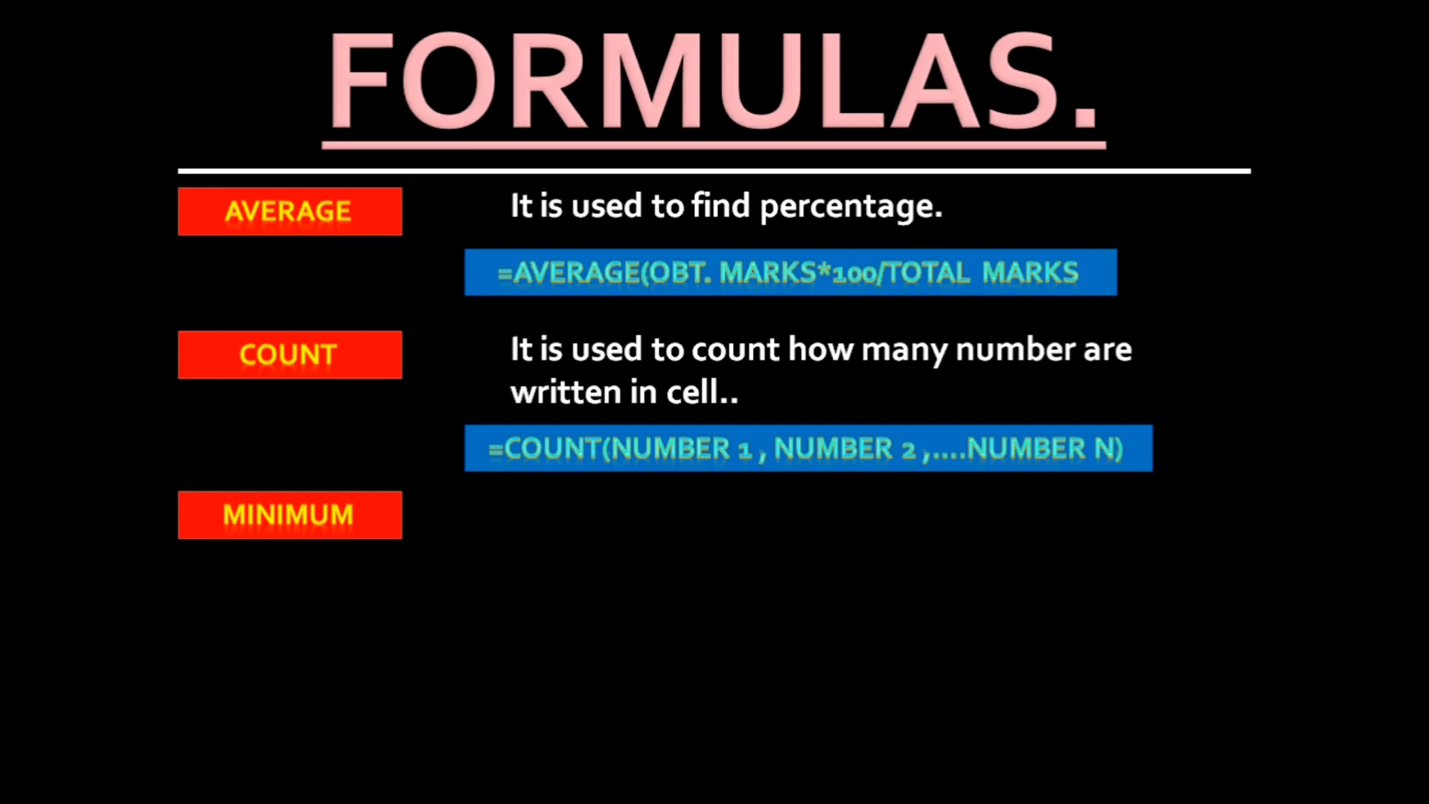
pyautogui.press('Right')
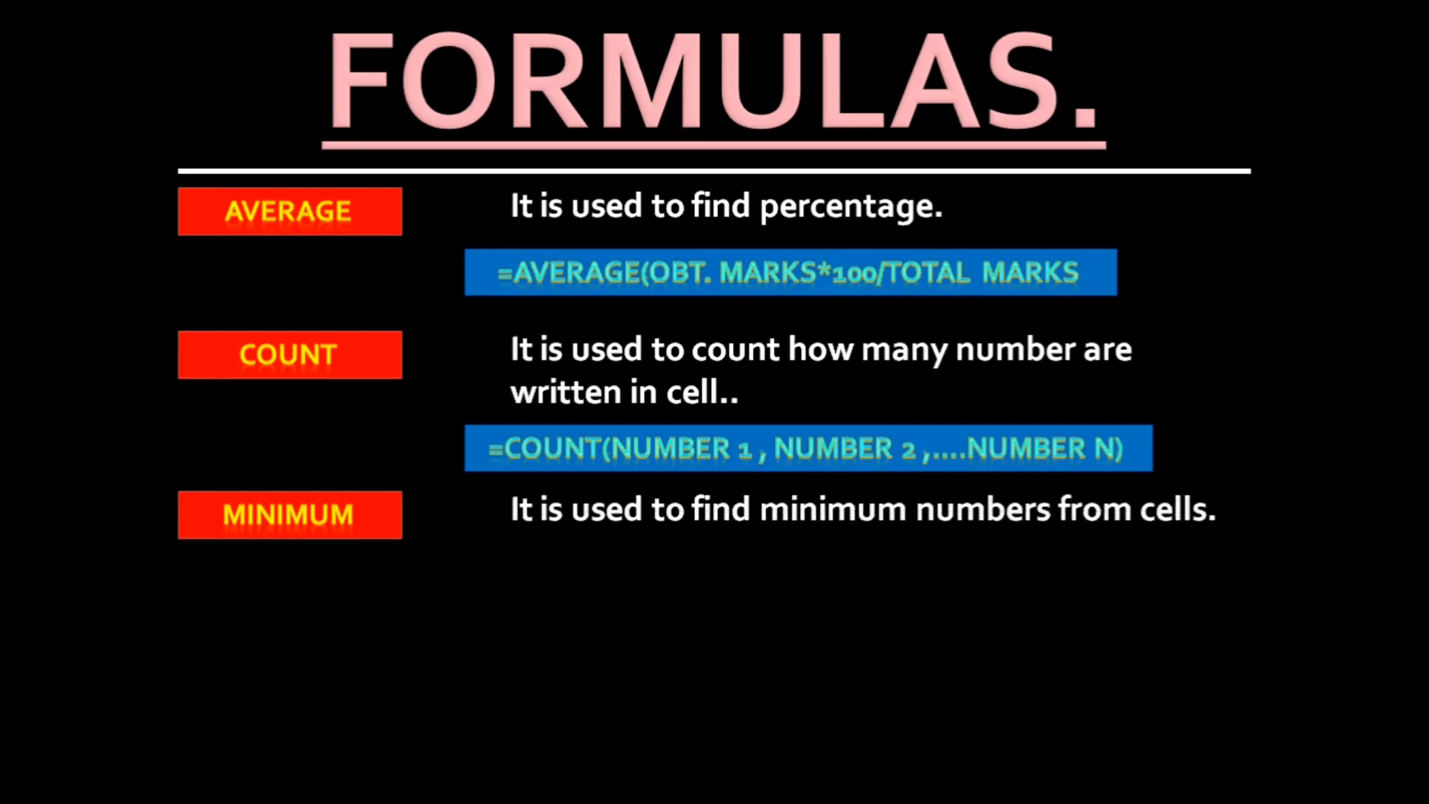
pyautogui.press('Right')
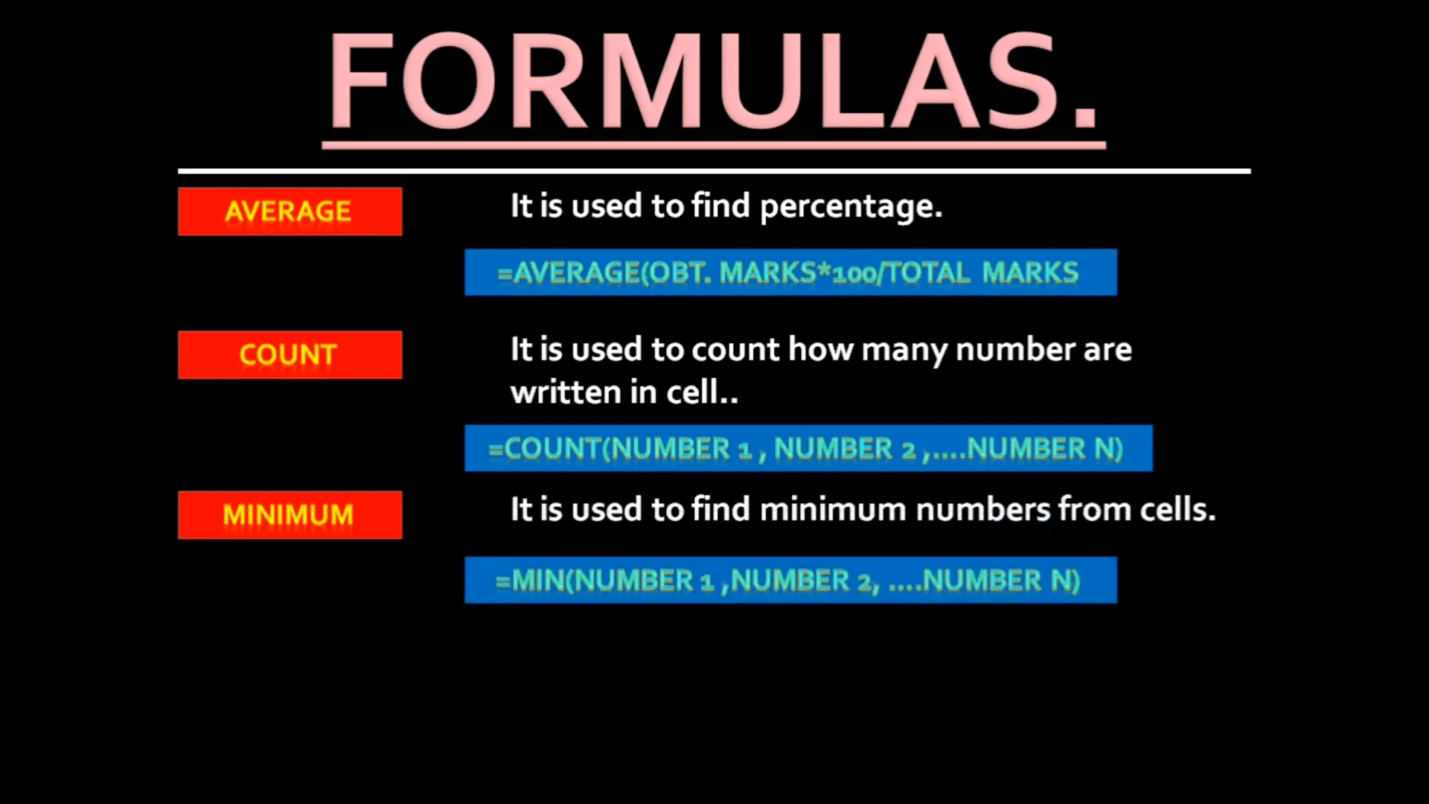
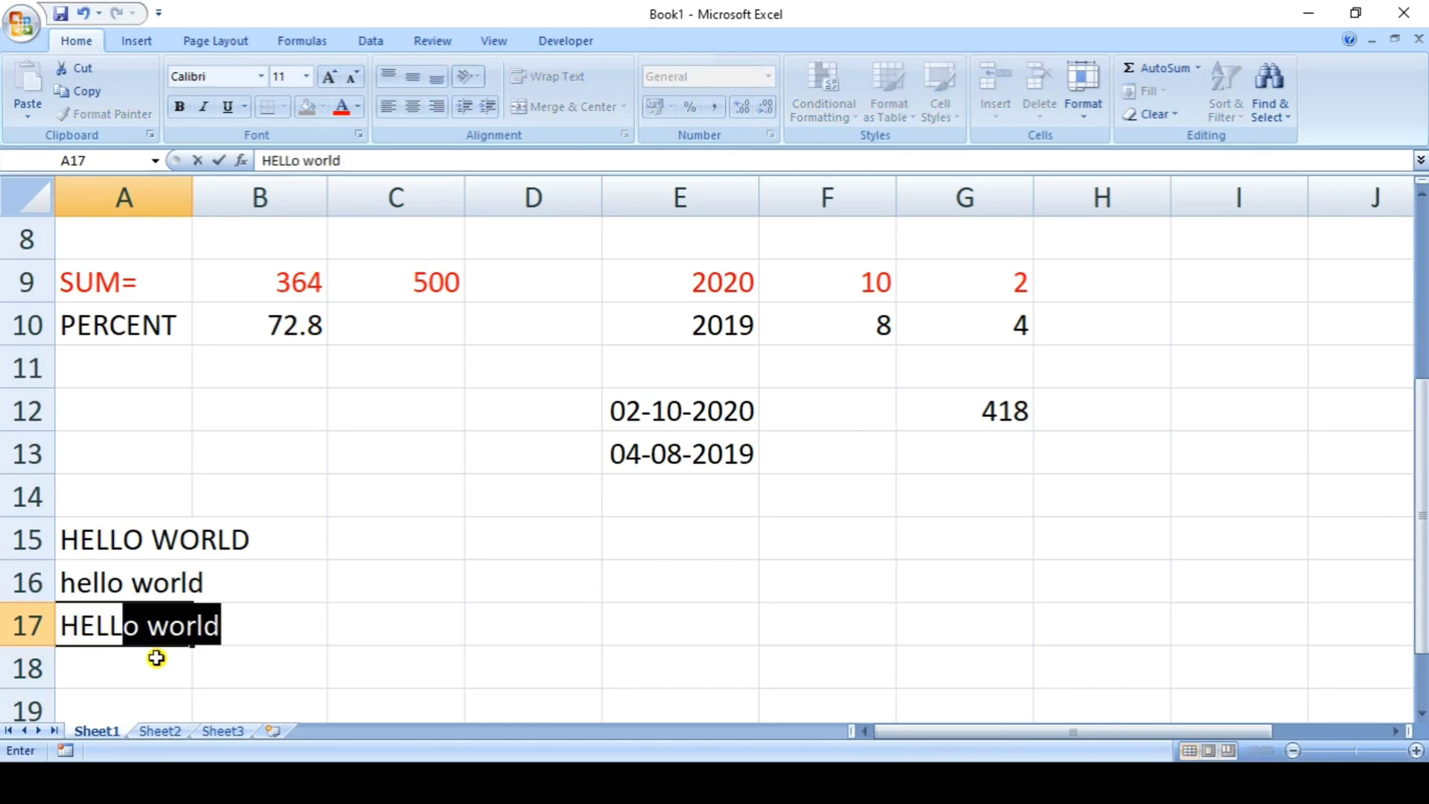
# Complete the mixed-case sample text HELLo world in cell A17
pyautogui.write('o world')
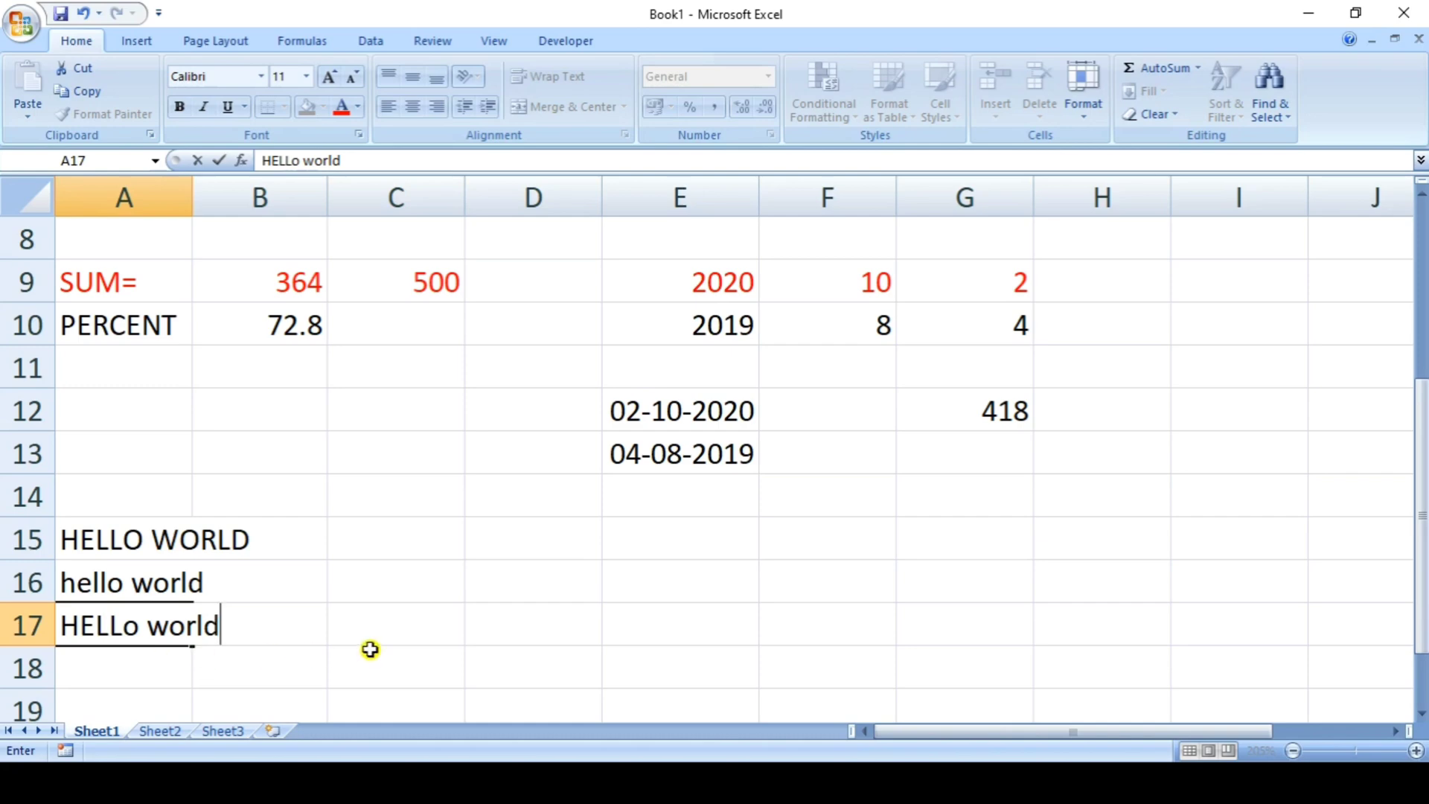
pyautogui.click(369, 650)
# Convert the text of A15 to proper case with a PROPER formula in cell C15
pyautogui.click(368, 545)
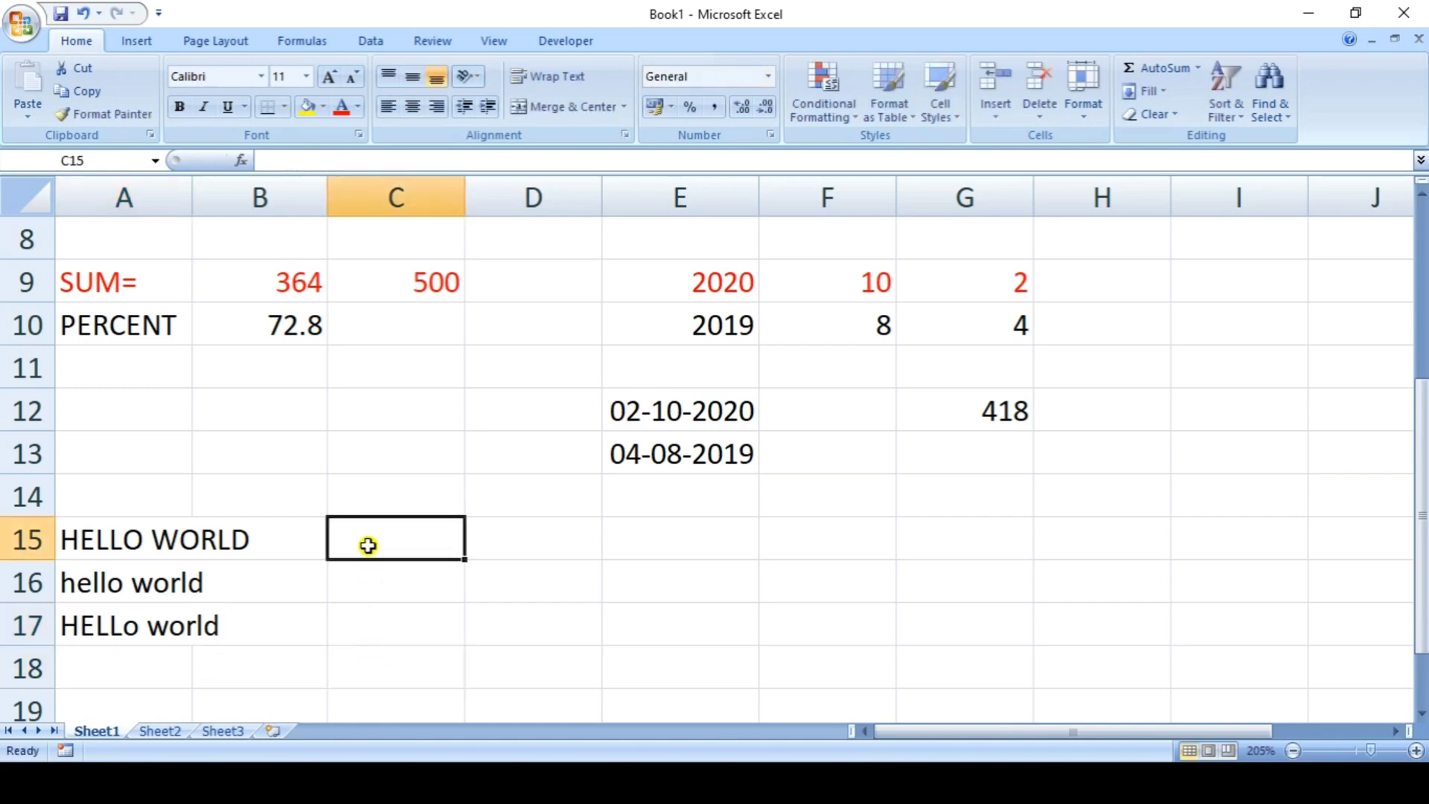
pyautogui.write('=')
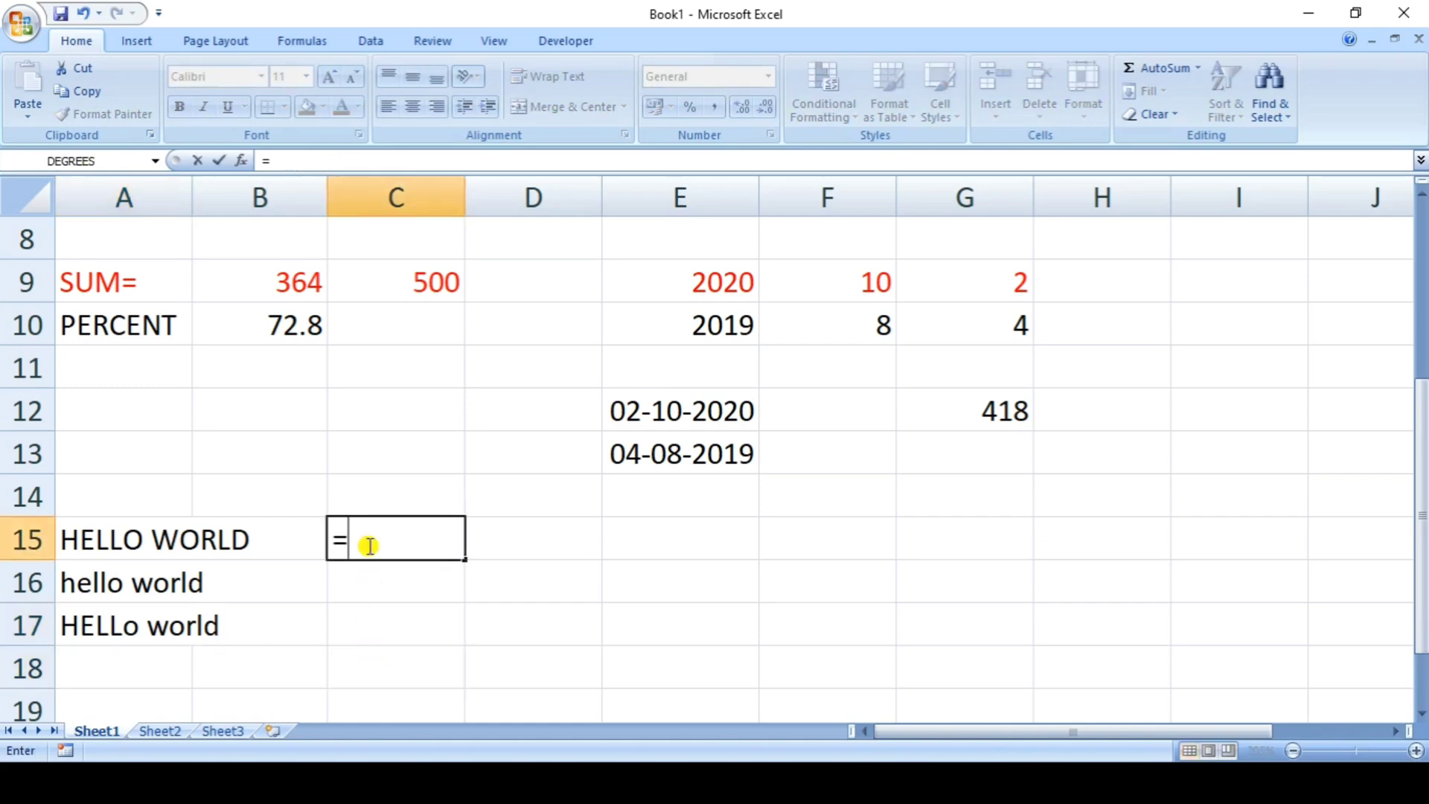
pyautogui.write('proper(')
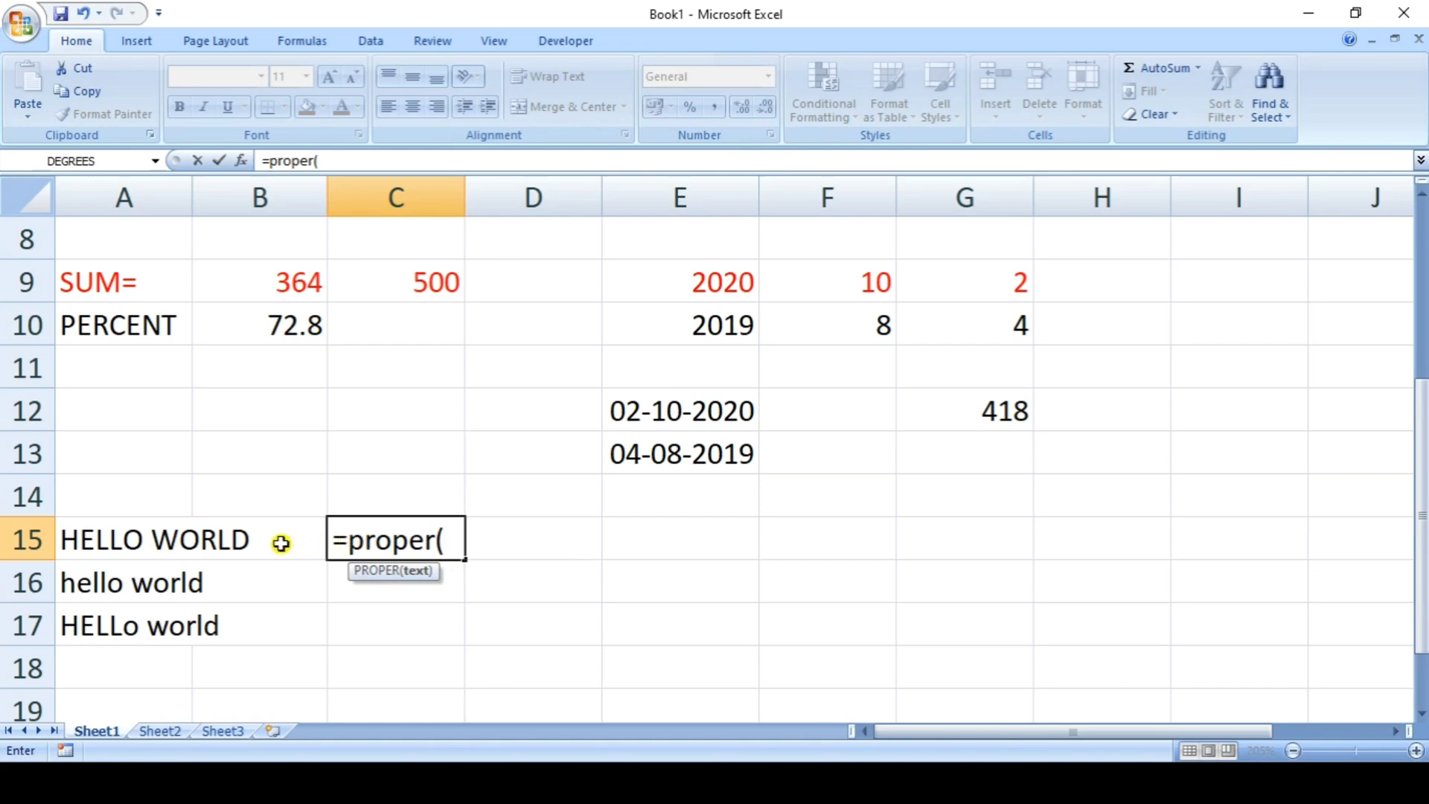
pyautogui.click(189, 548)
pyautogui.write(')')
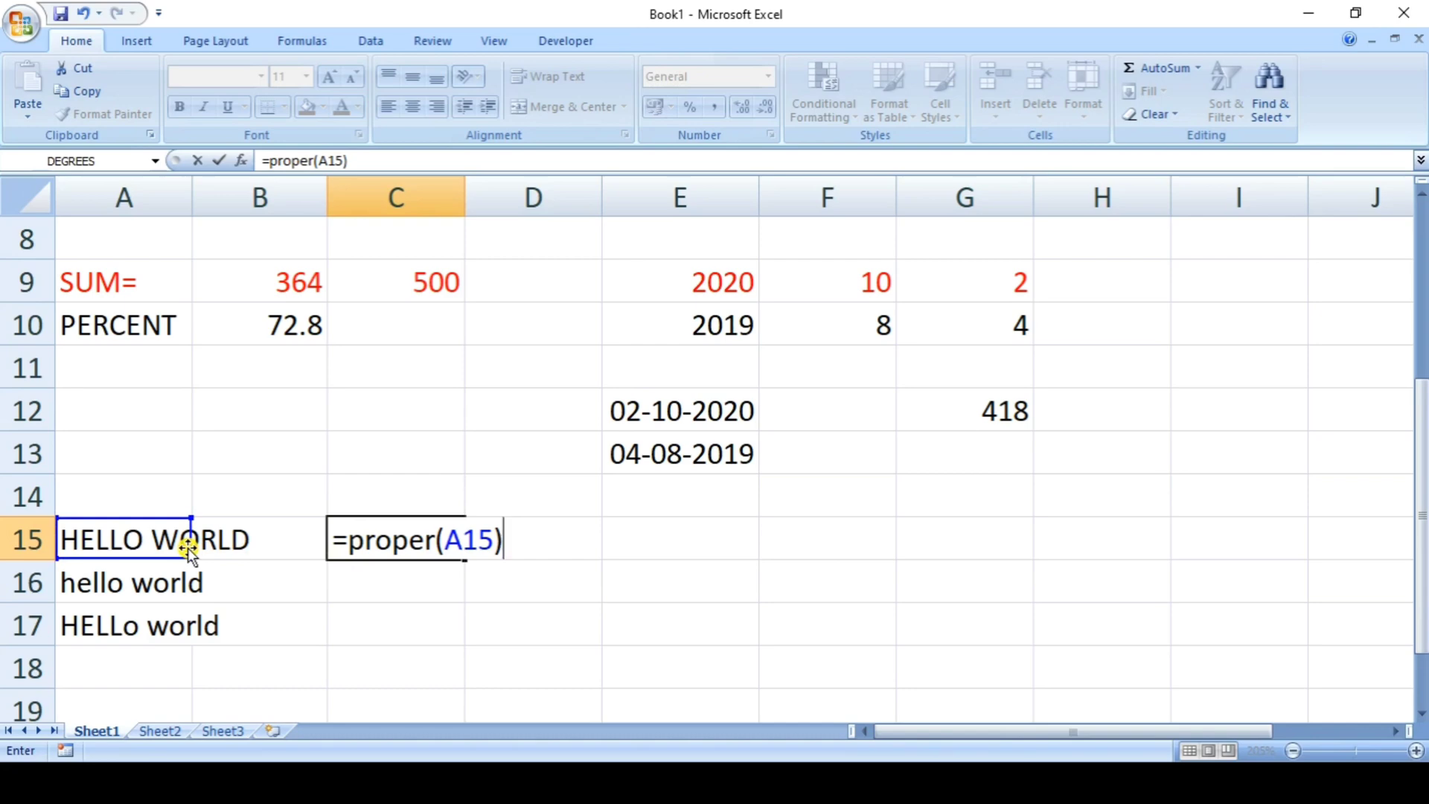
pyautogui.press('Return')
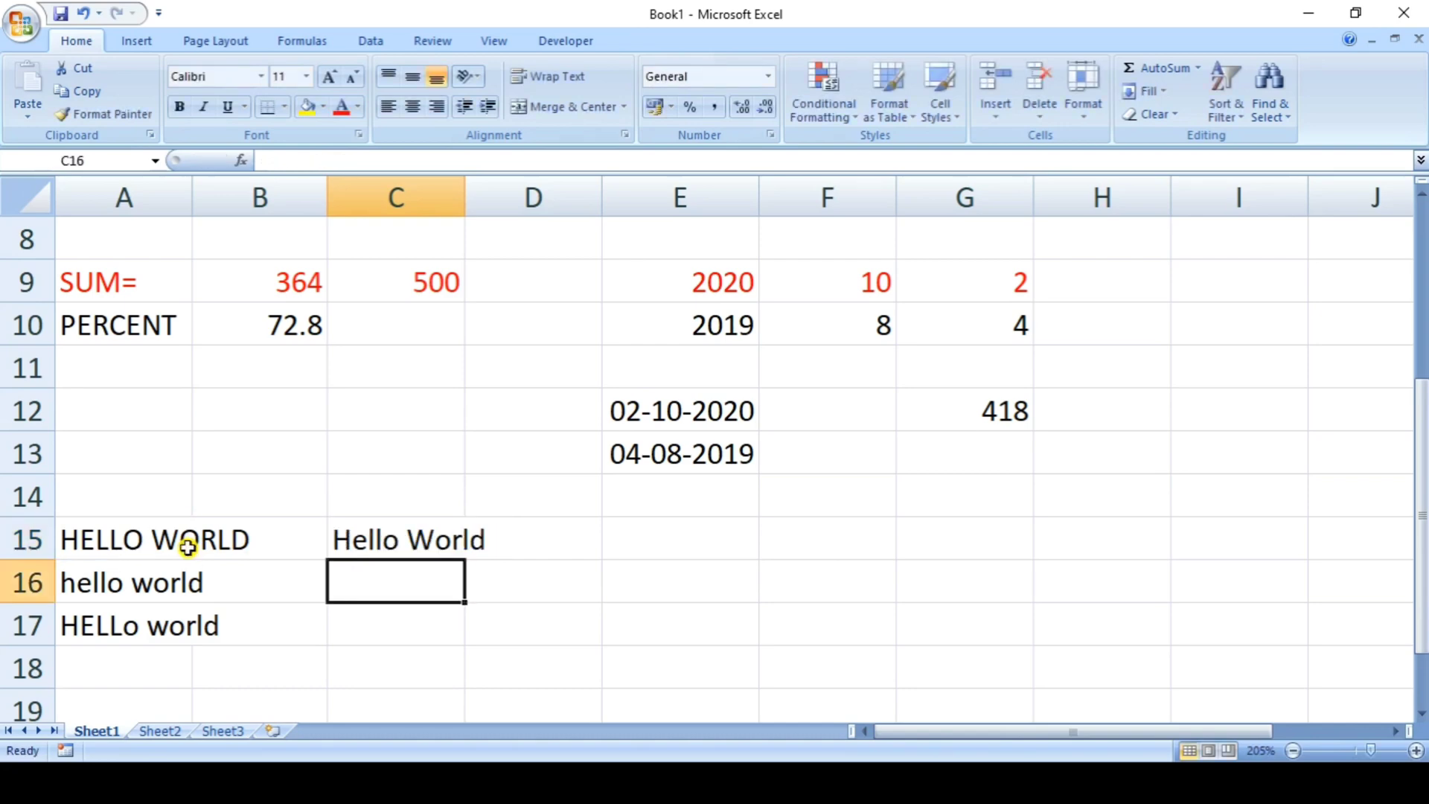
# Convert the text of A16 to uppercase with an UPPER formula in cell C16
pyautogui.write('=')
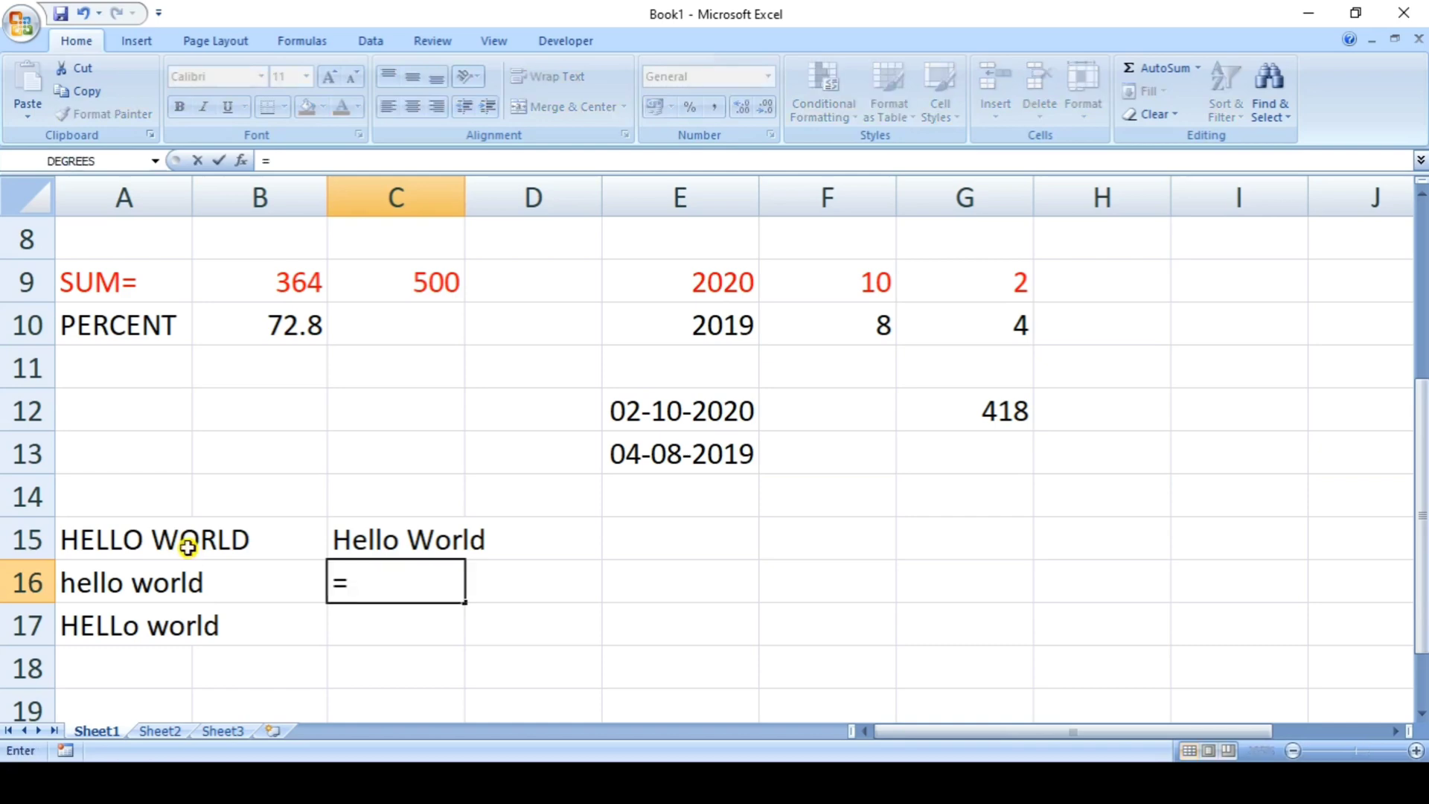
pyautogui.write('up')
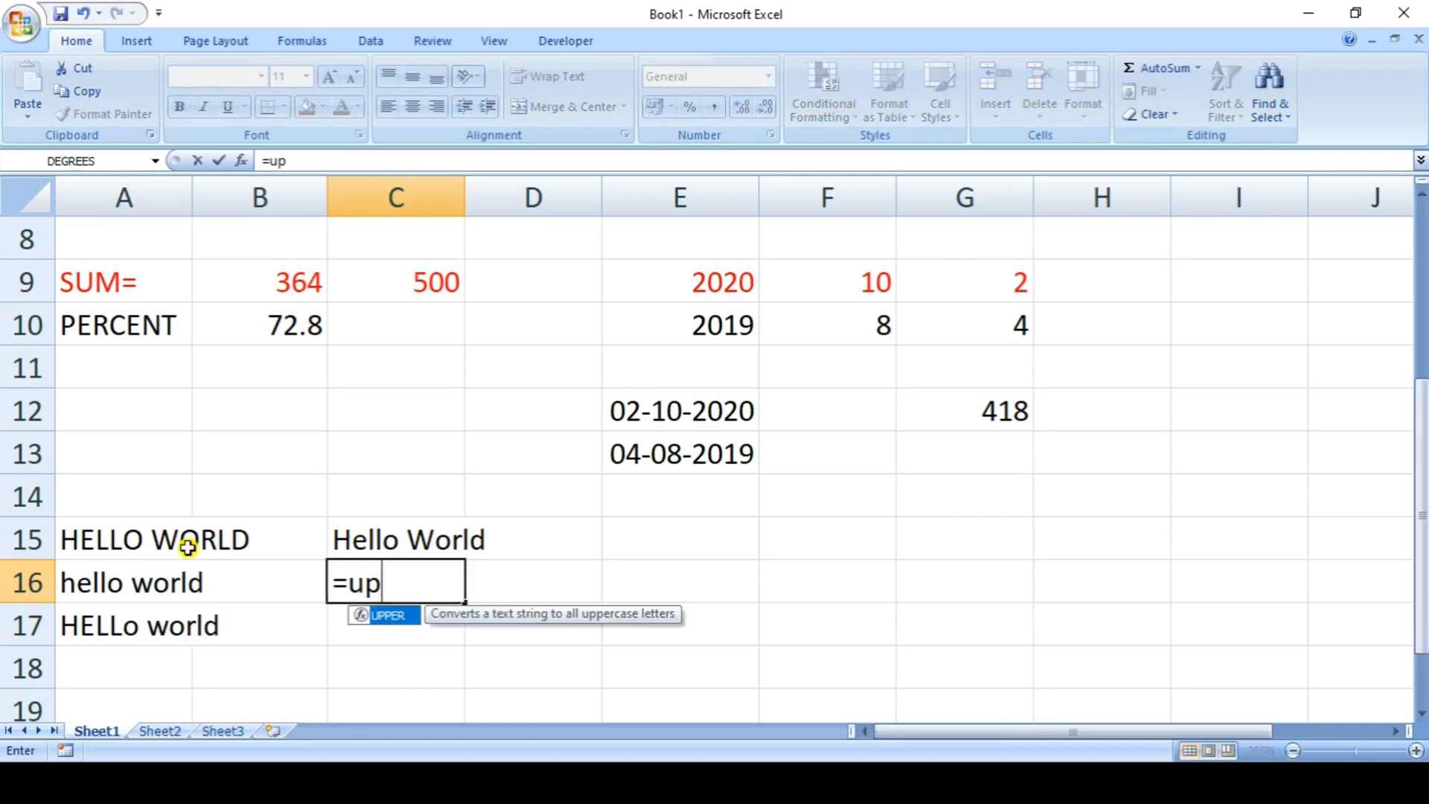
pyautogui.write('per(')
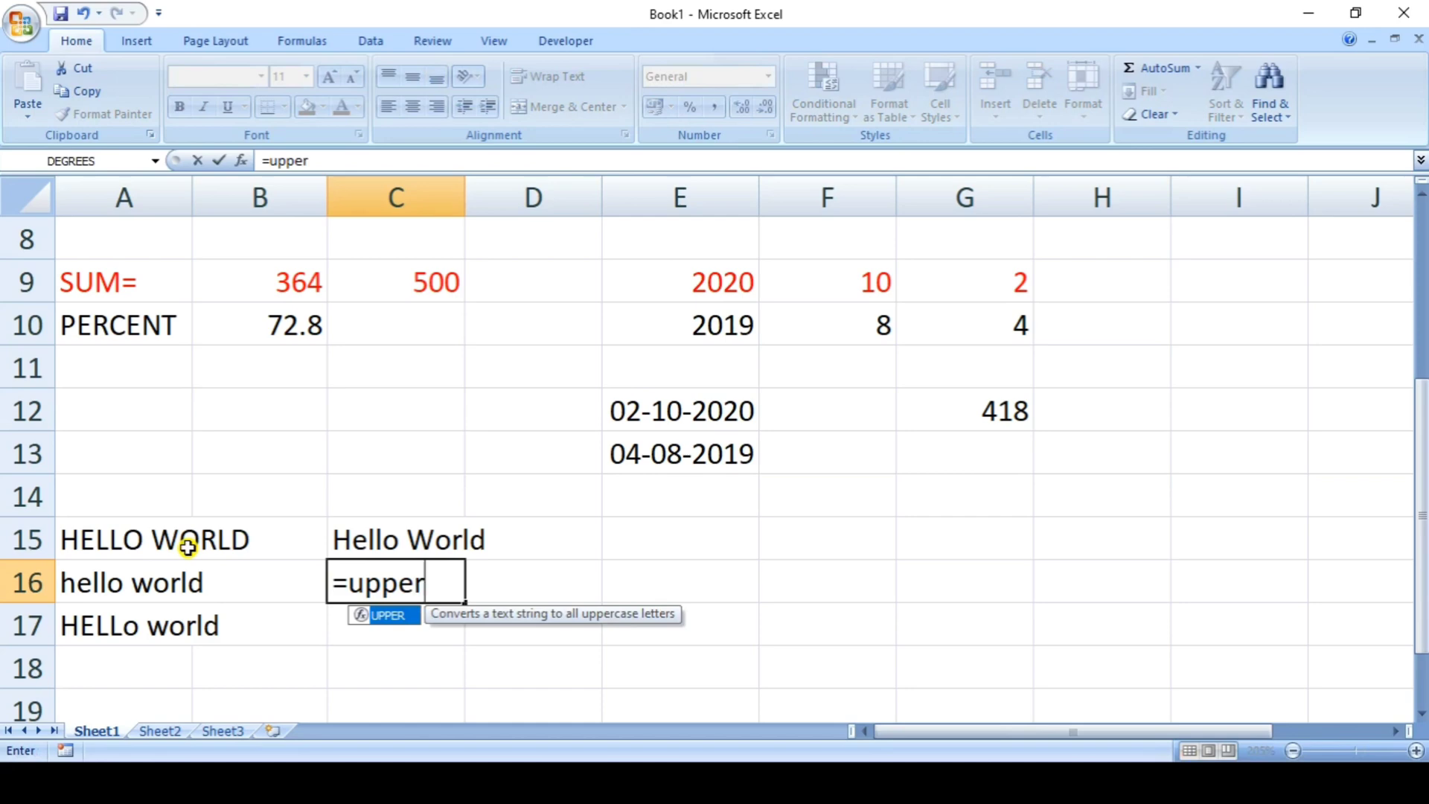
pyautogui.click(133, 585)
pyautogui.write(')')
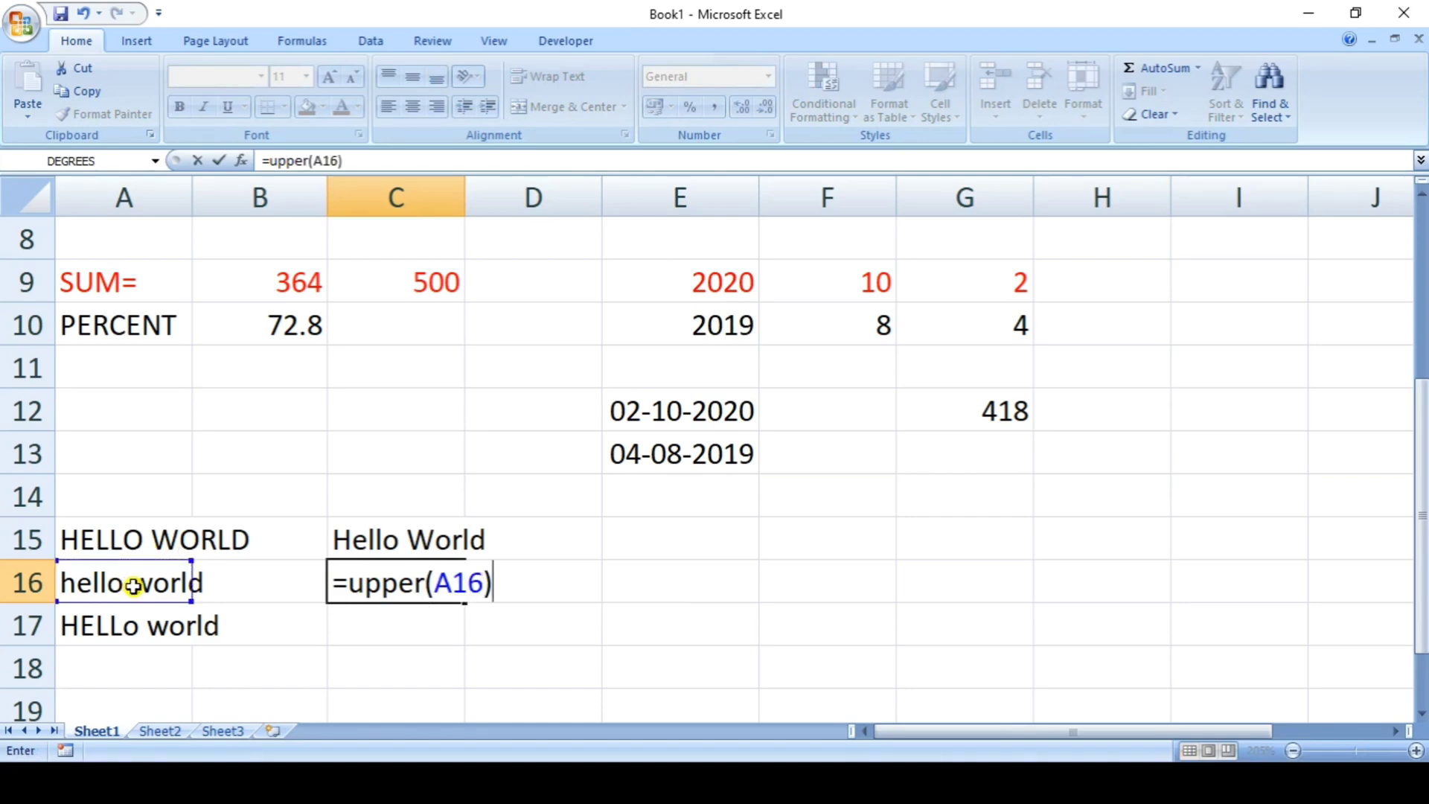
pyautogui.press('Return')
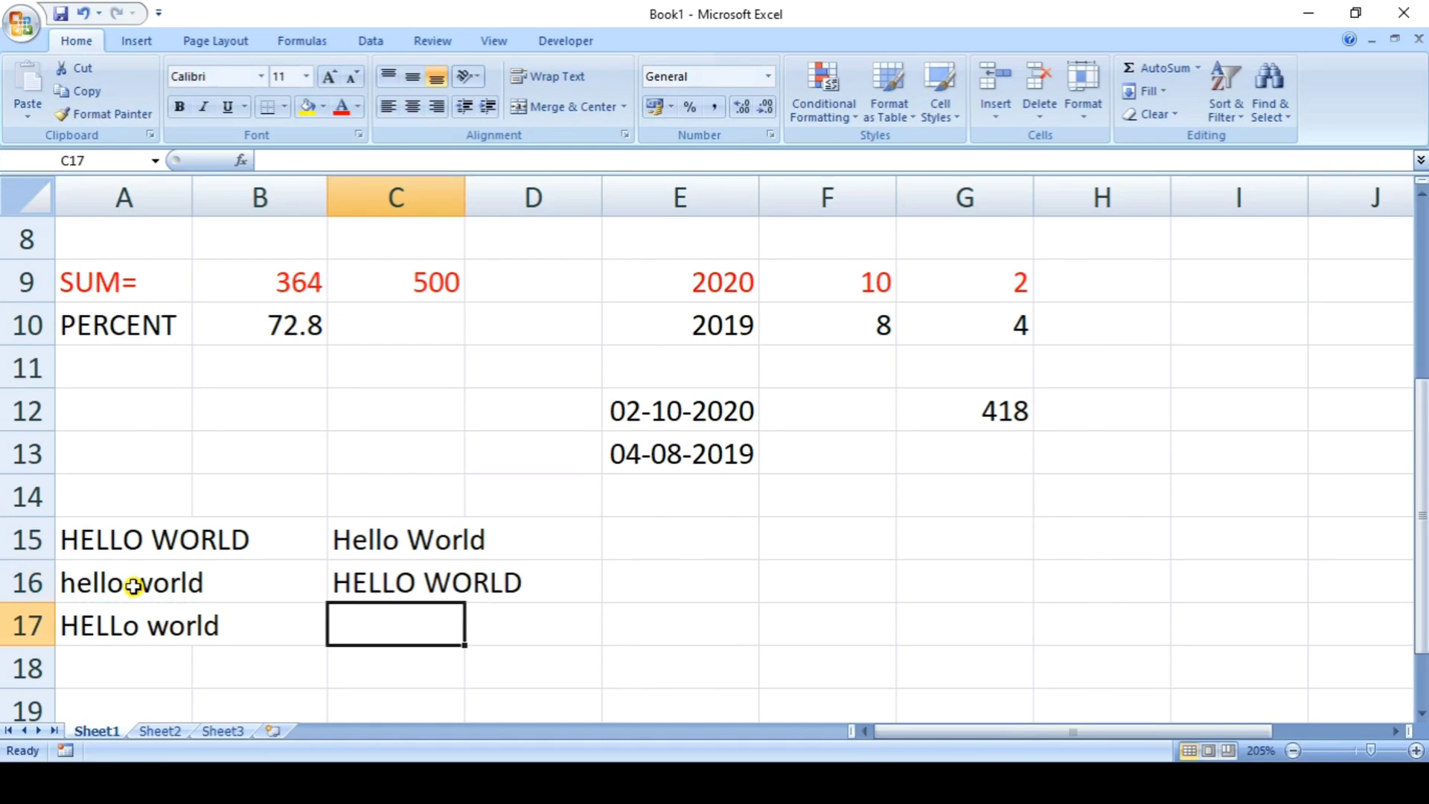
# Convert the text of A17 to lowercase with a LOWER formula in cell C17, and review the formulas in C15 to C17
pyautogui.write('=lower')
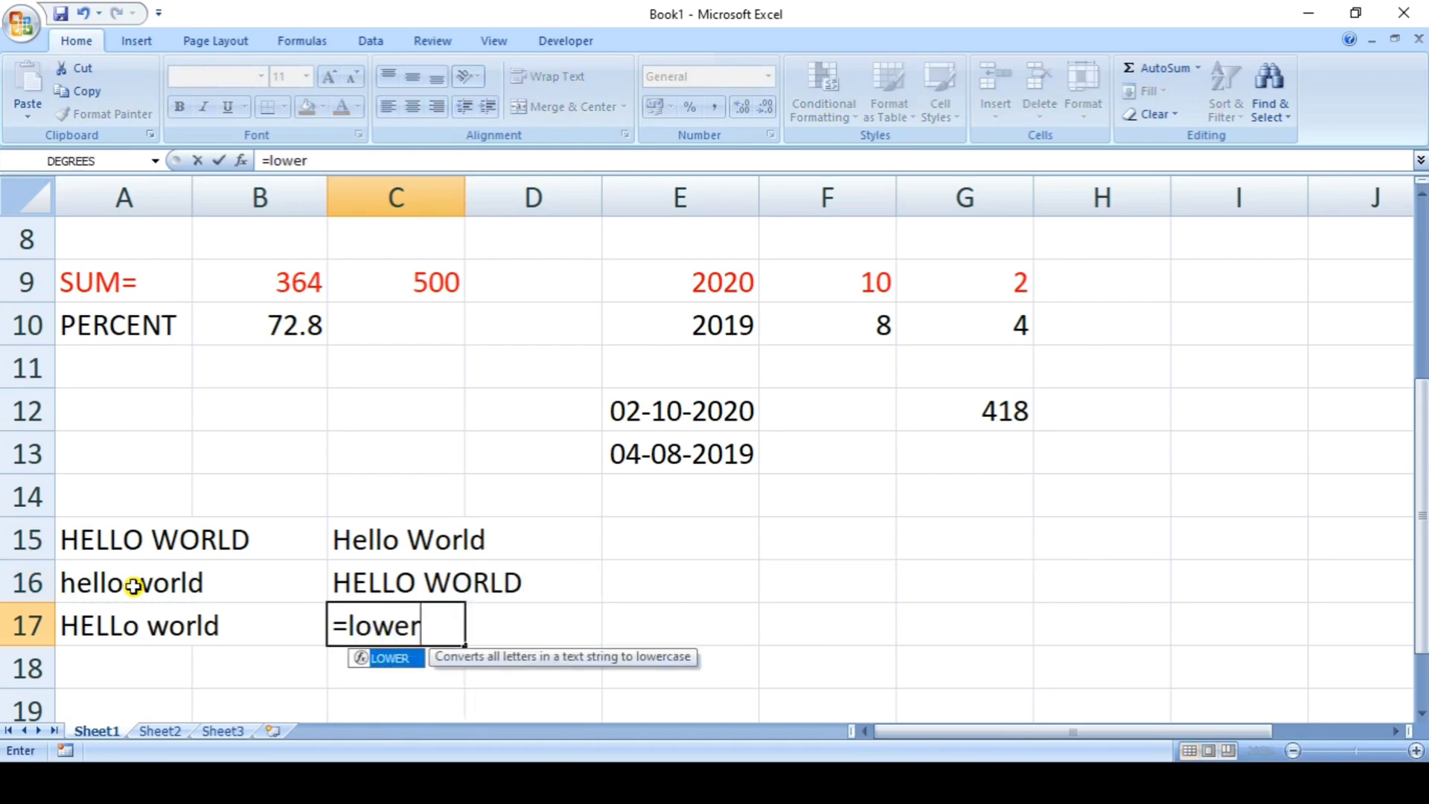
pyautogui.write('(')
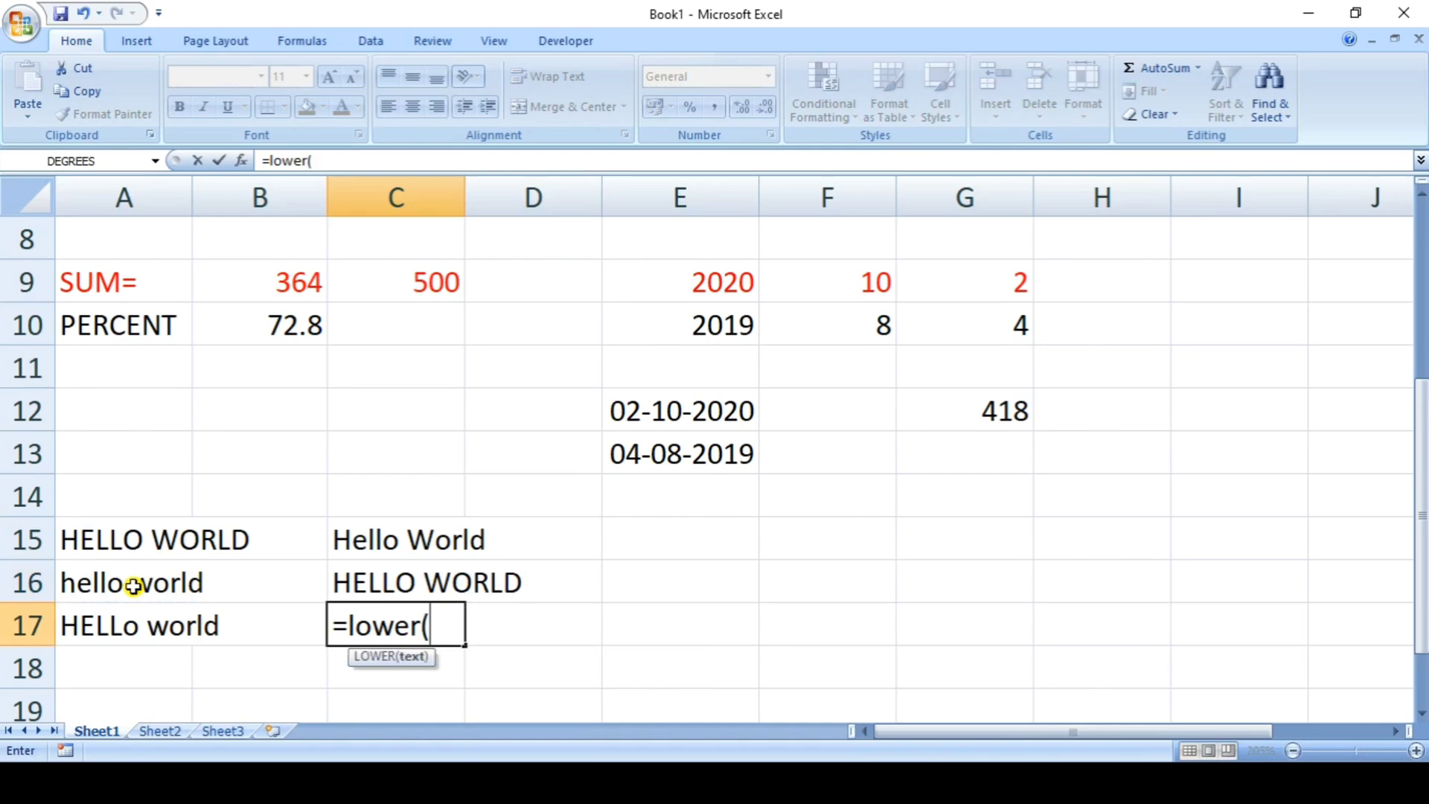
pyautogui.click(128, 625)
pyautogui.write(')')
pyautogui.press('Return')
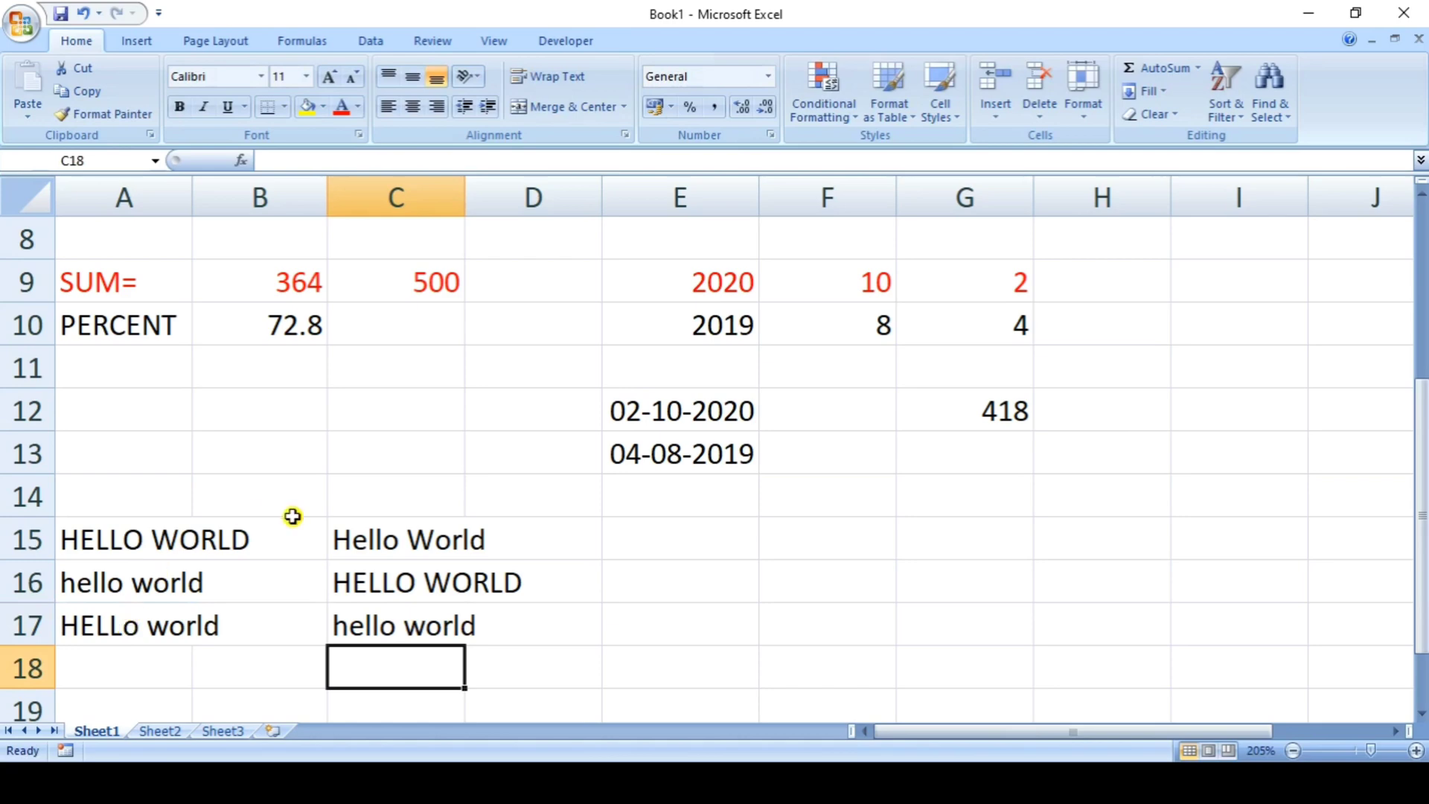
pyautogui.click(392, 554)
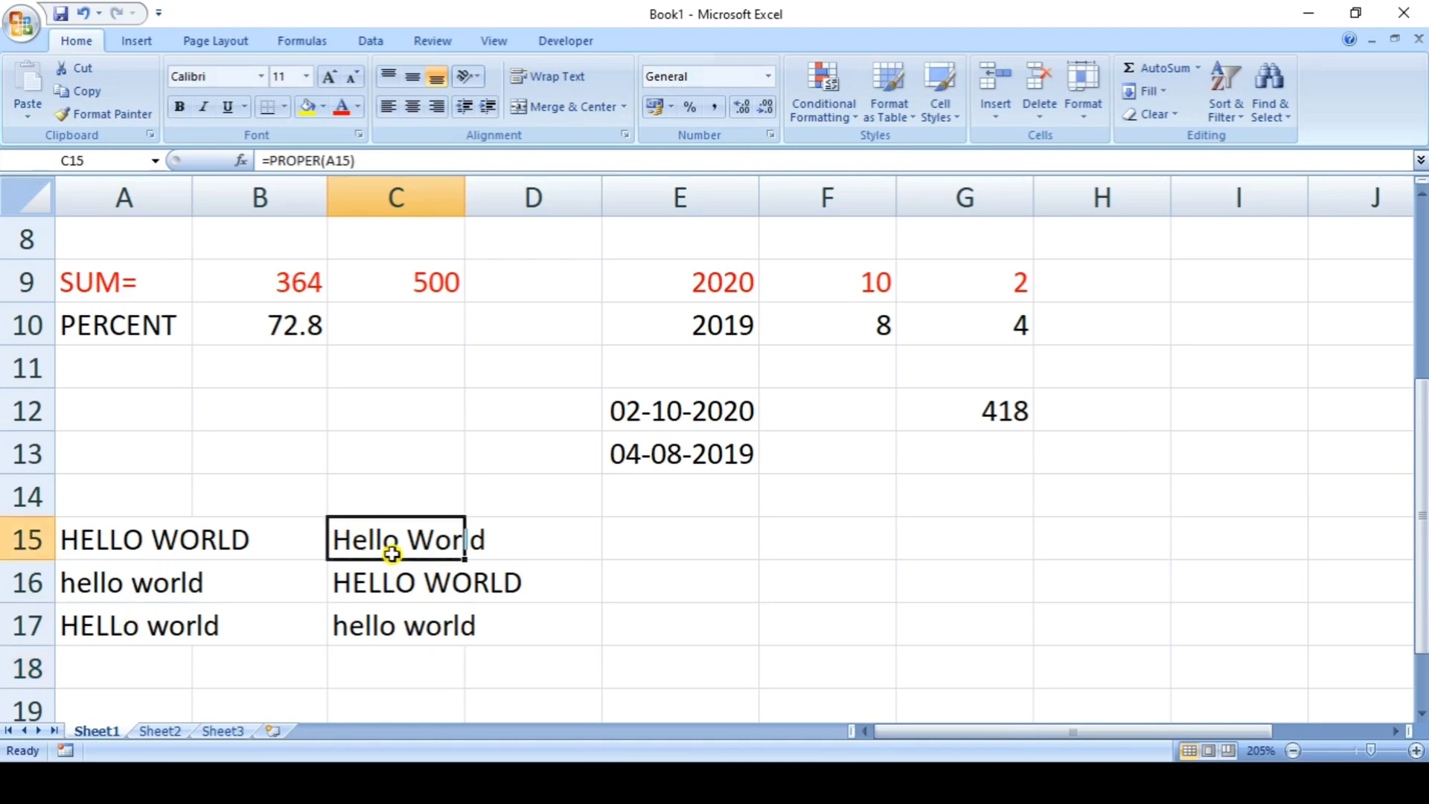
pyautogui.click(399, 594)
pyautogui.click(401, 620)
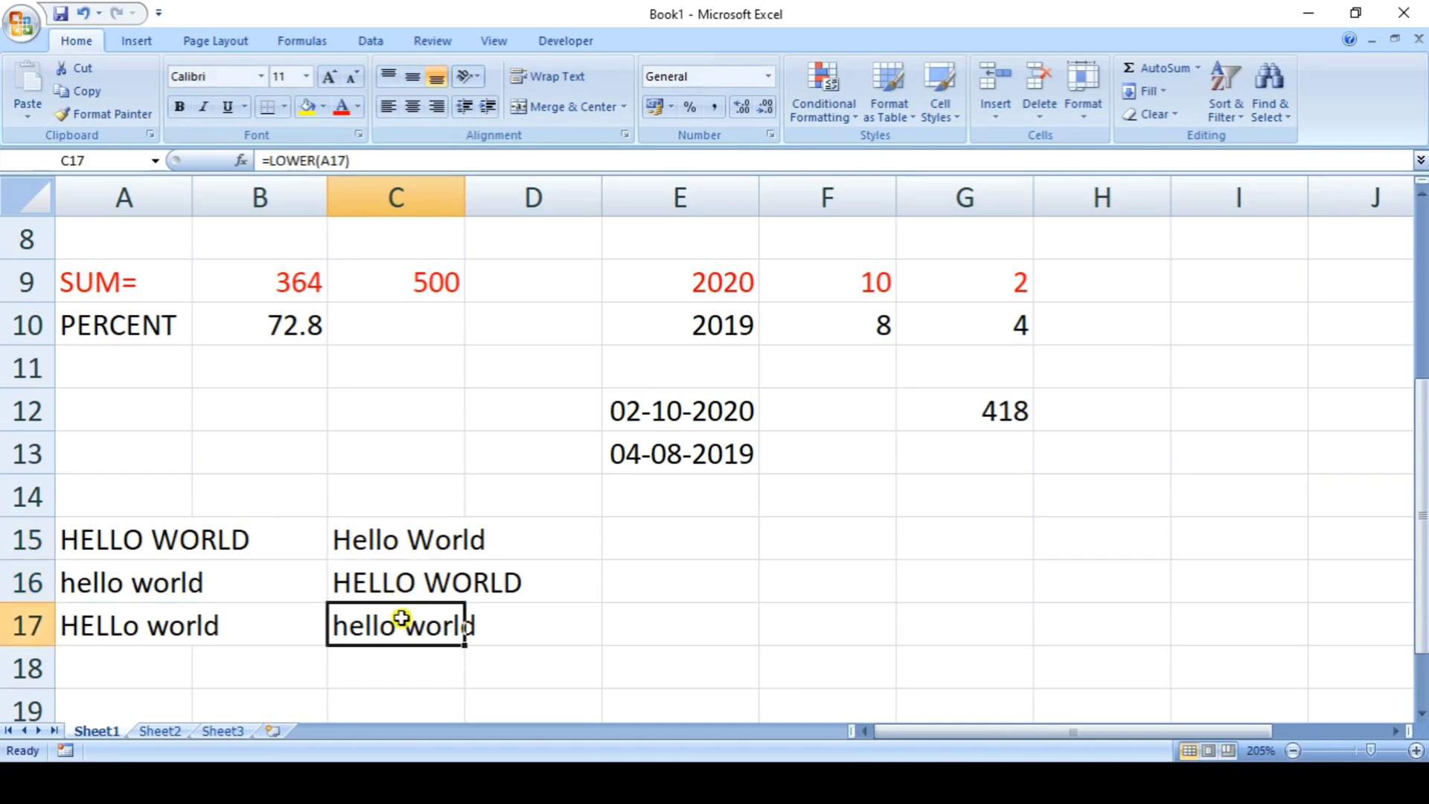
# Enter the formula =CHAR(65) in cell F15 to return the character for code 65
pyautogui.click(765, 529)
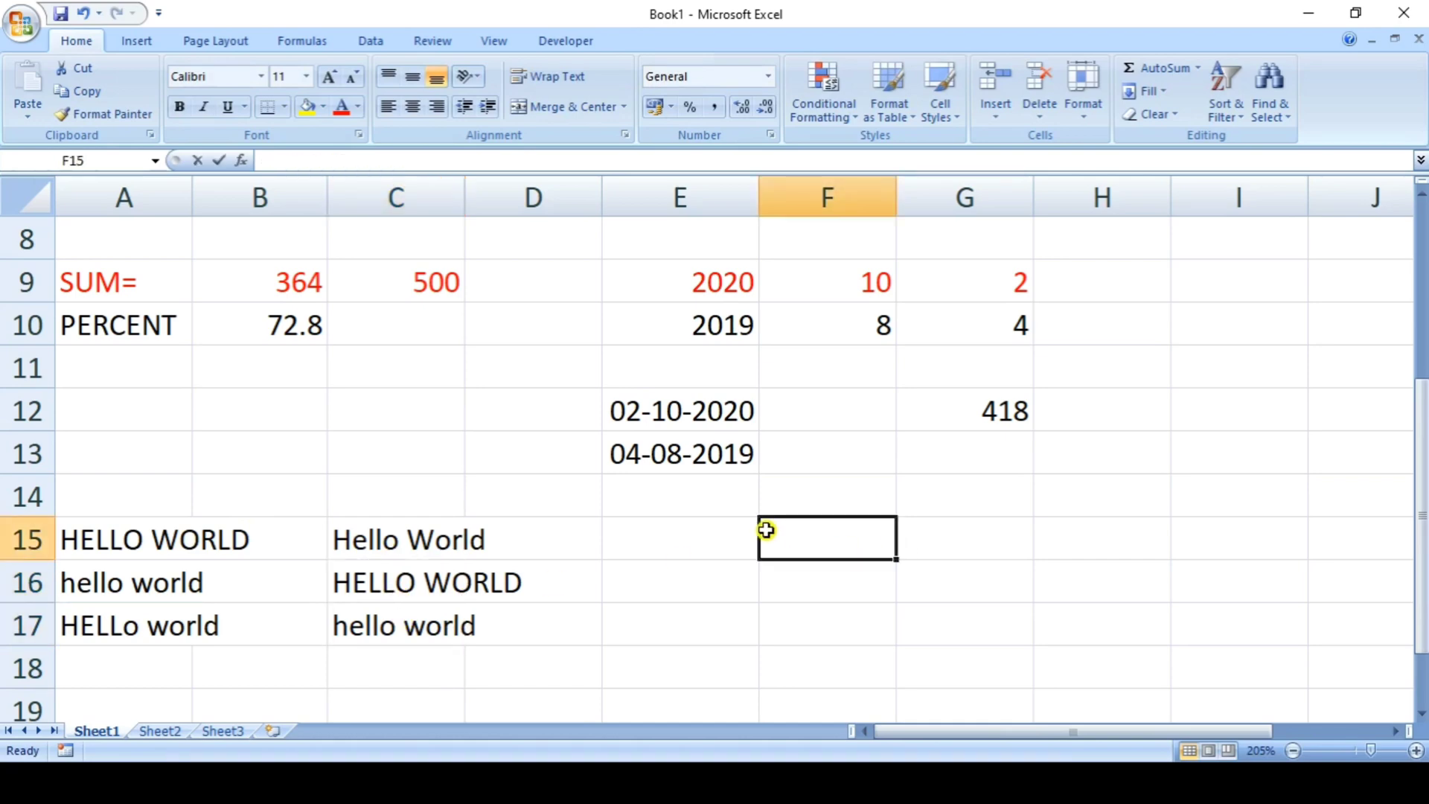
pyautogui.write('=char')
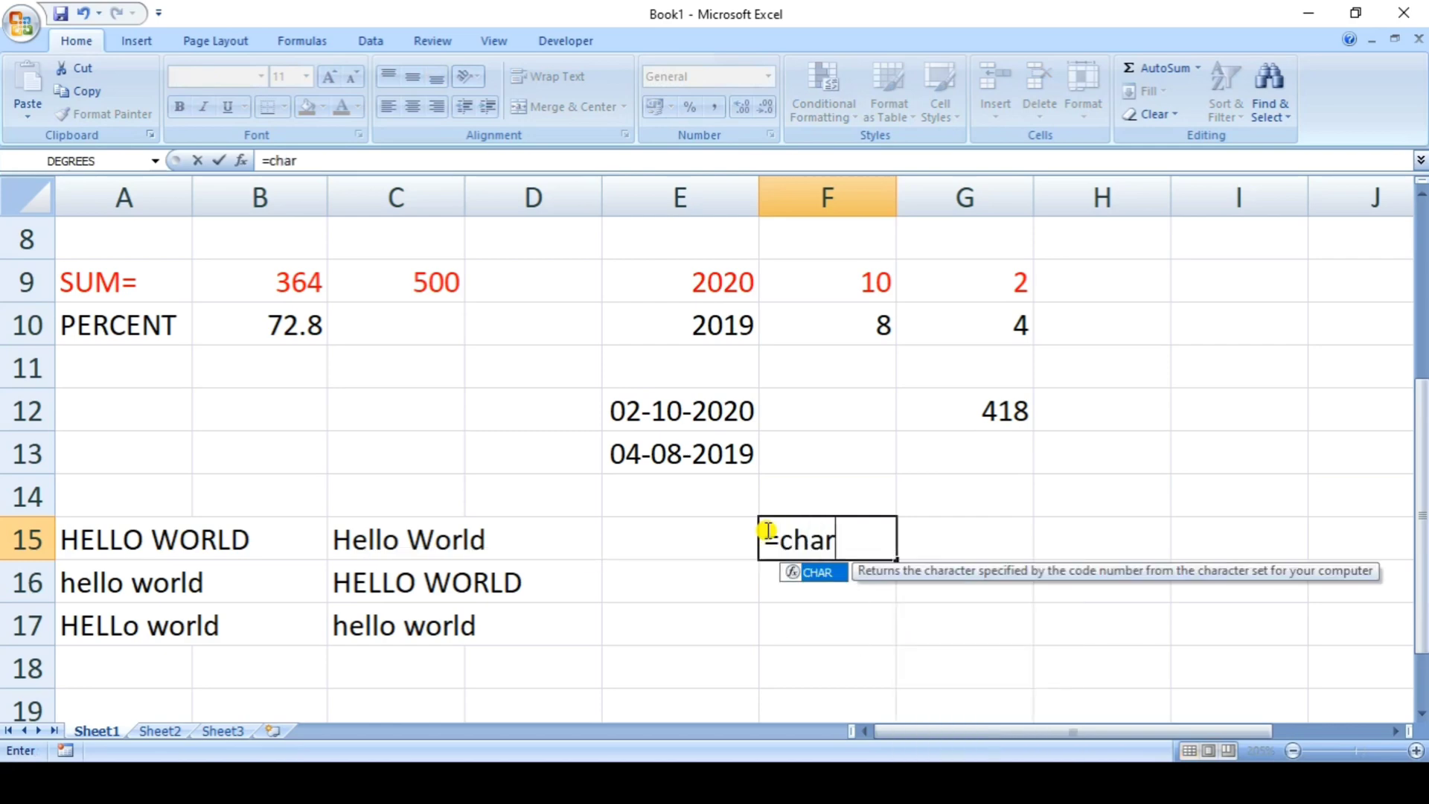
pyautogui.write('(65')
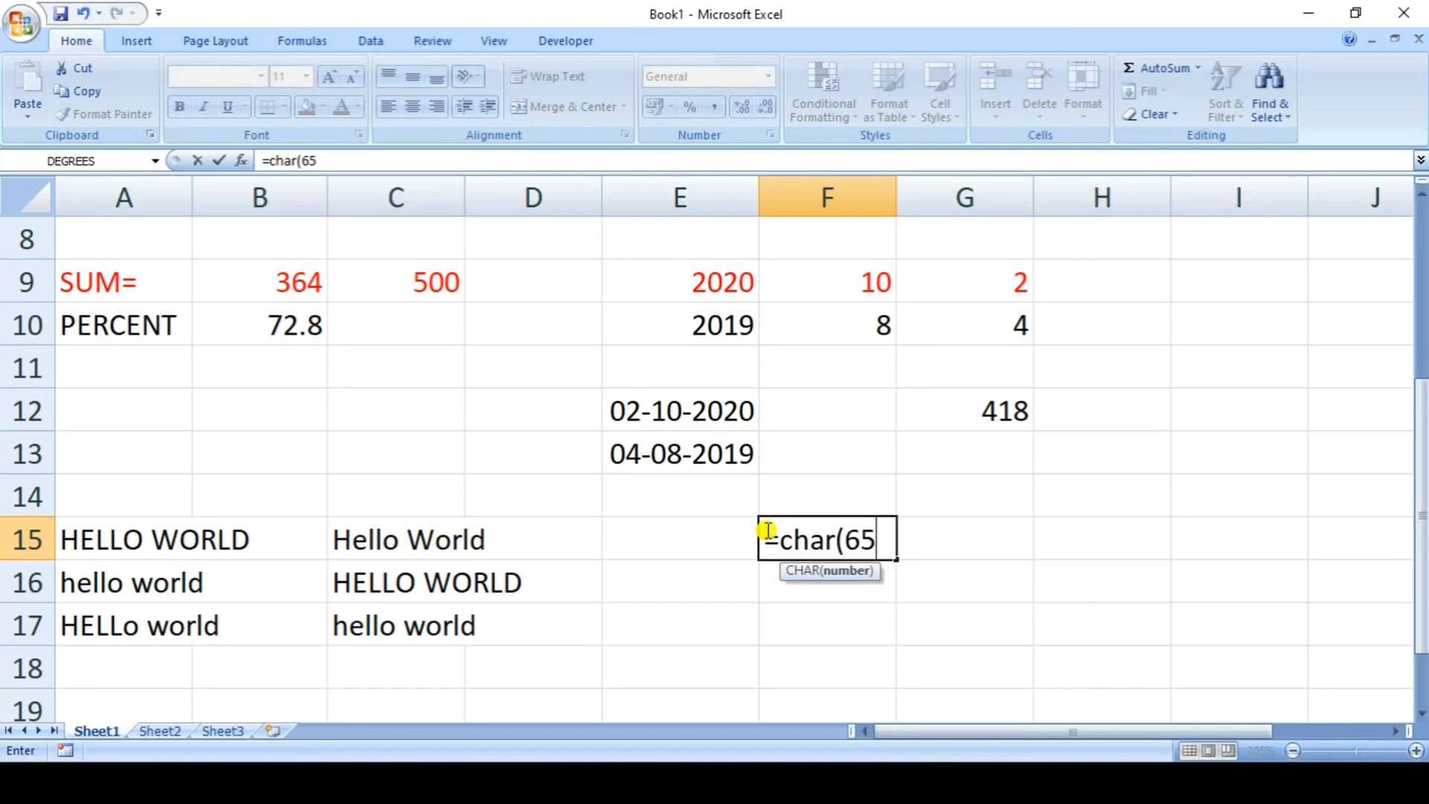
pyautogui.write(')')
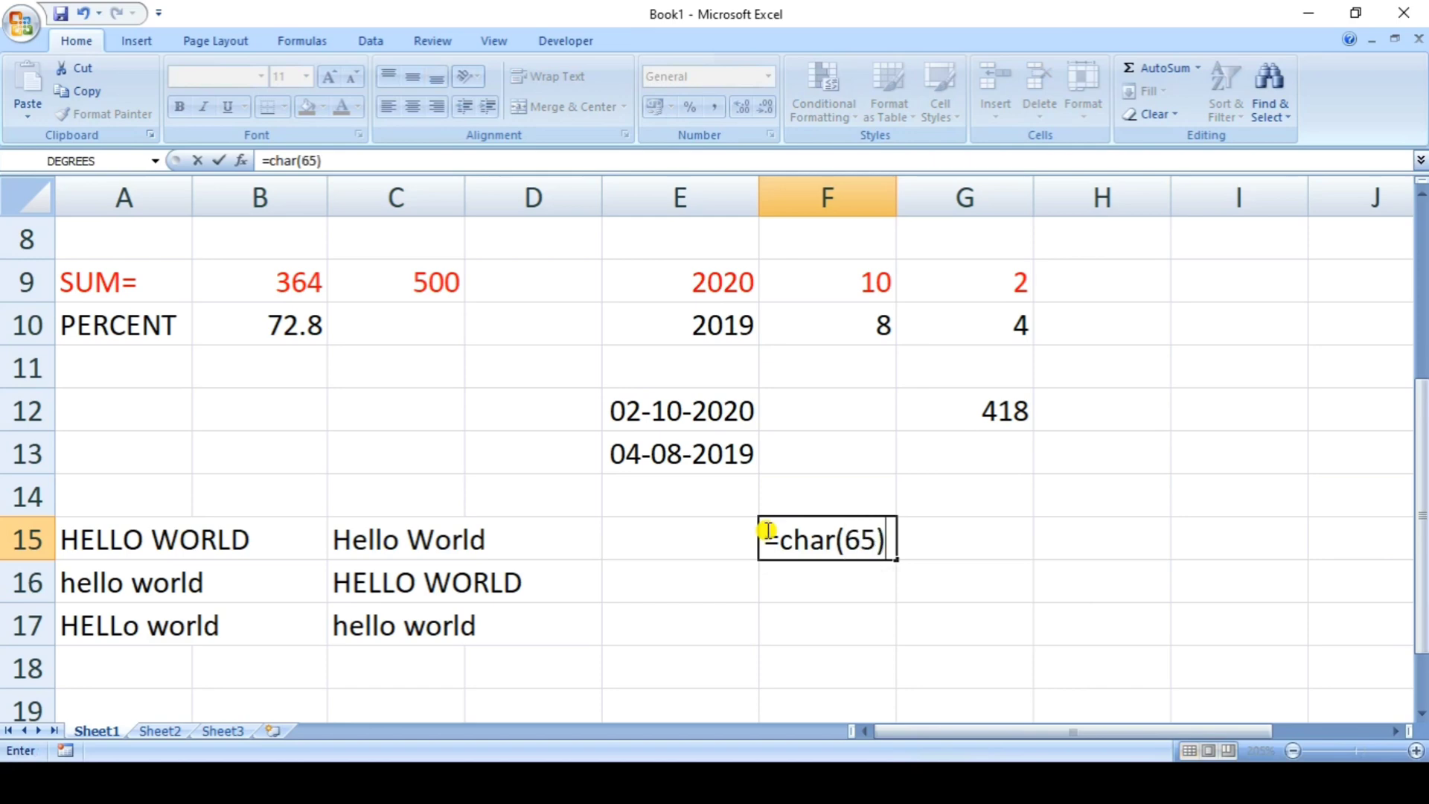
pyautogui.press('Return')
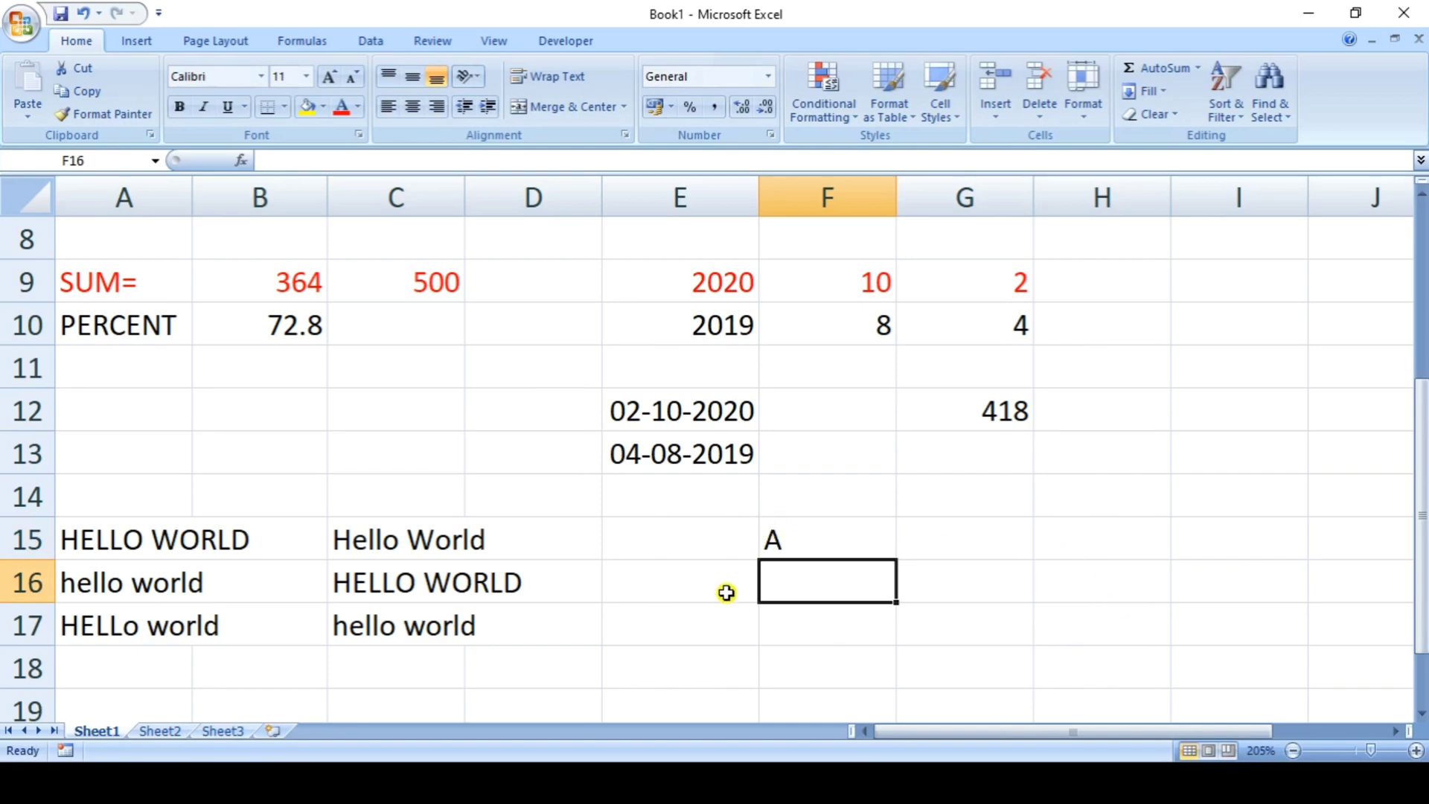
# Enter the formula =CHAR(35) in cell F16 to return the character for code 35
pyautogui.write('=')
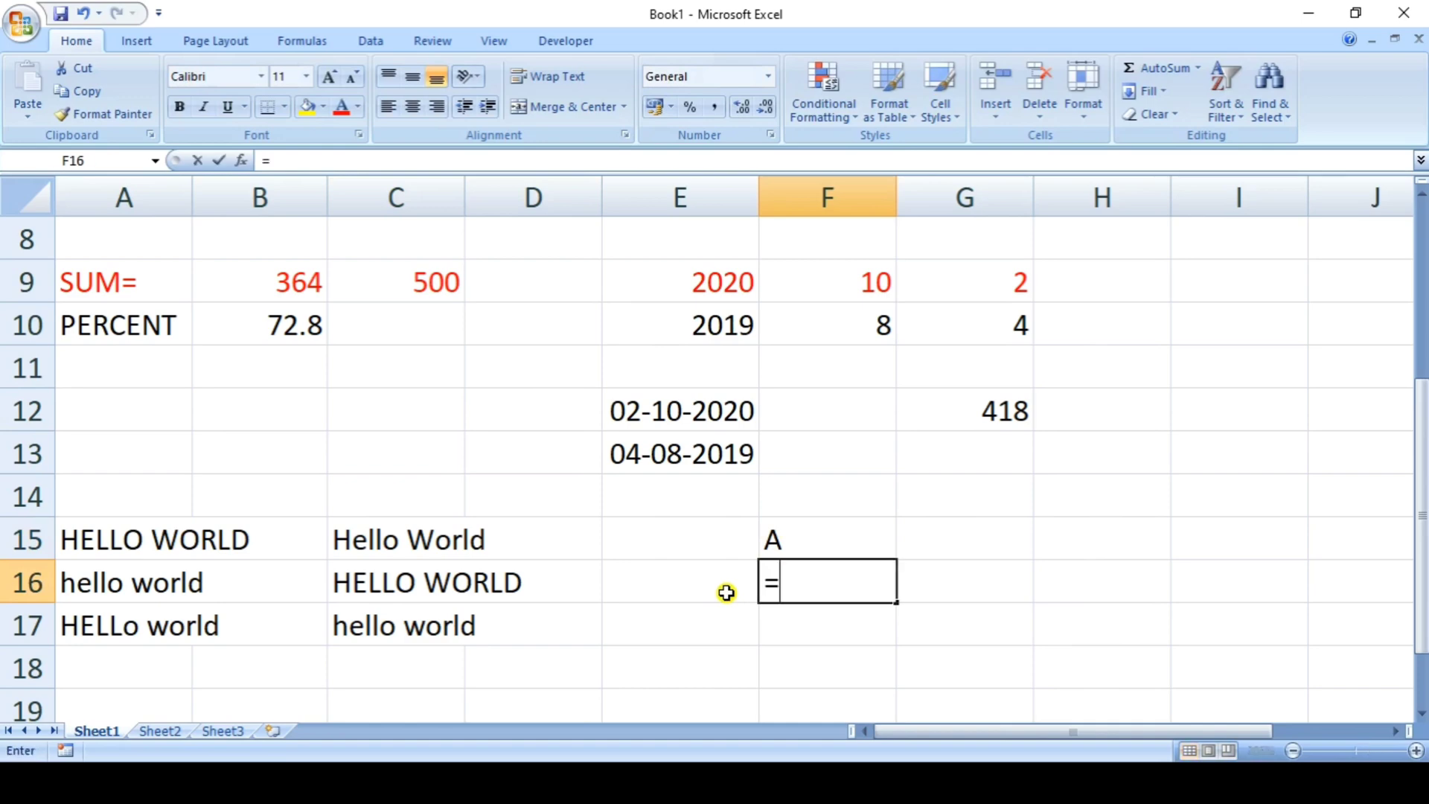
pyautogui.write('char(')
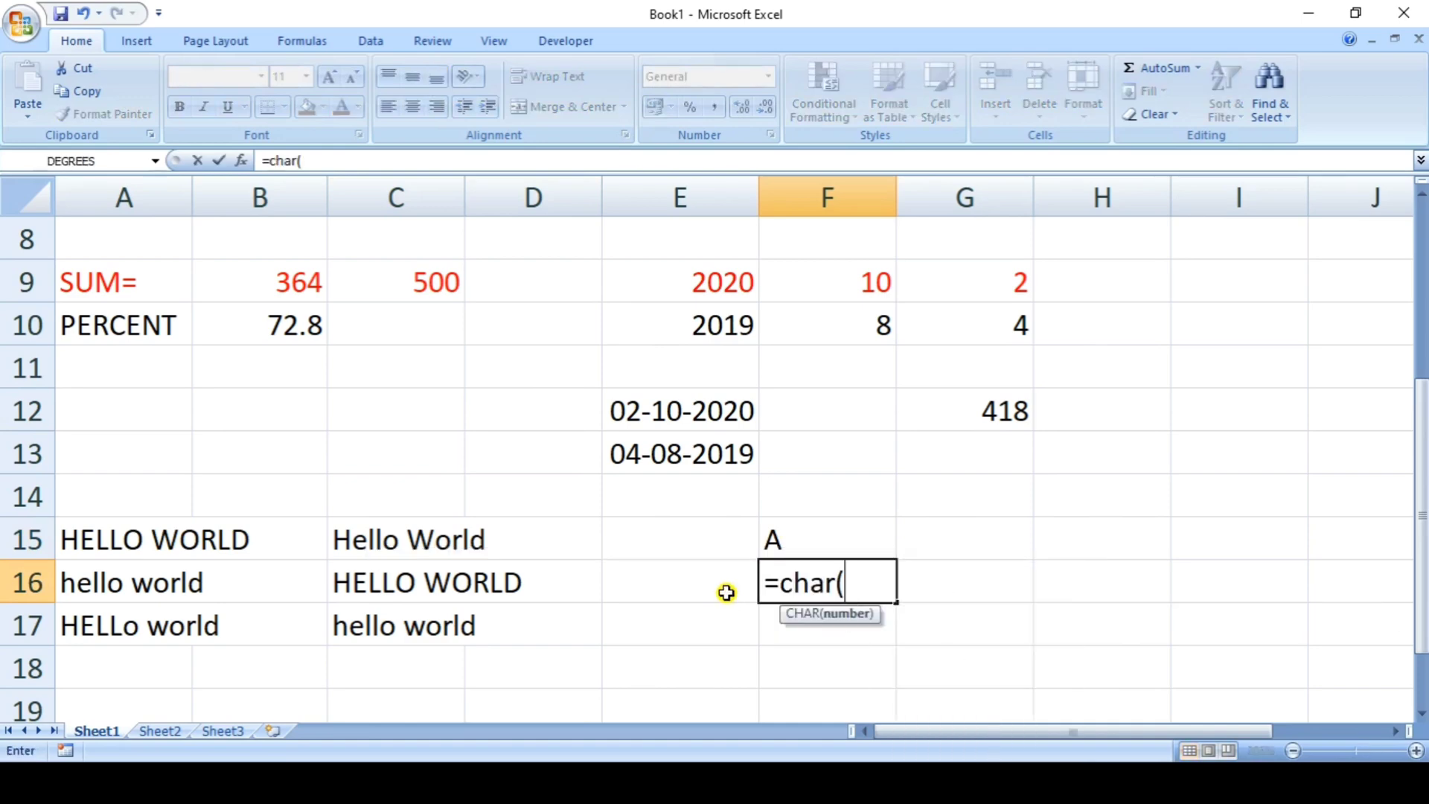
pyautogui.write('35)')
pyautogui.press('Return')
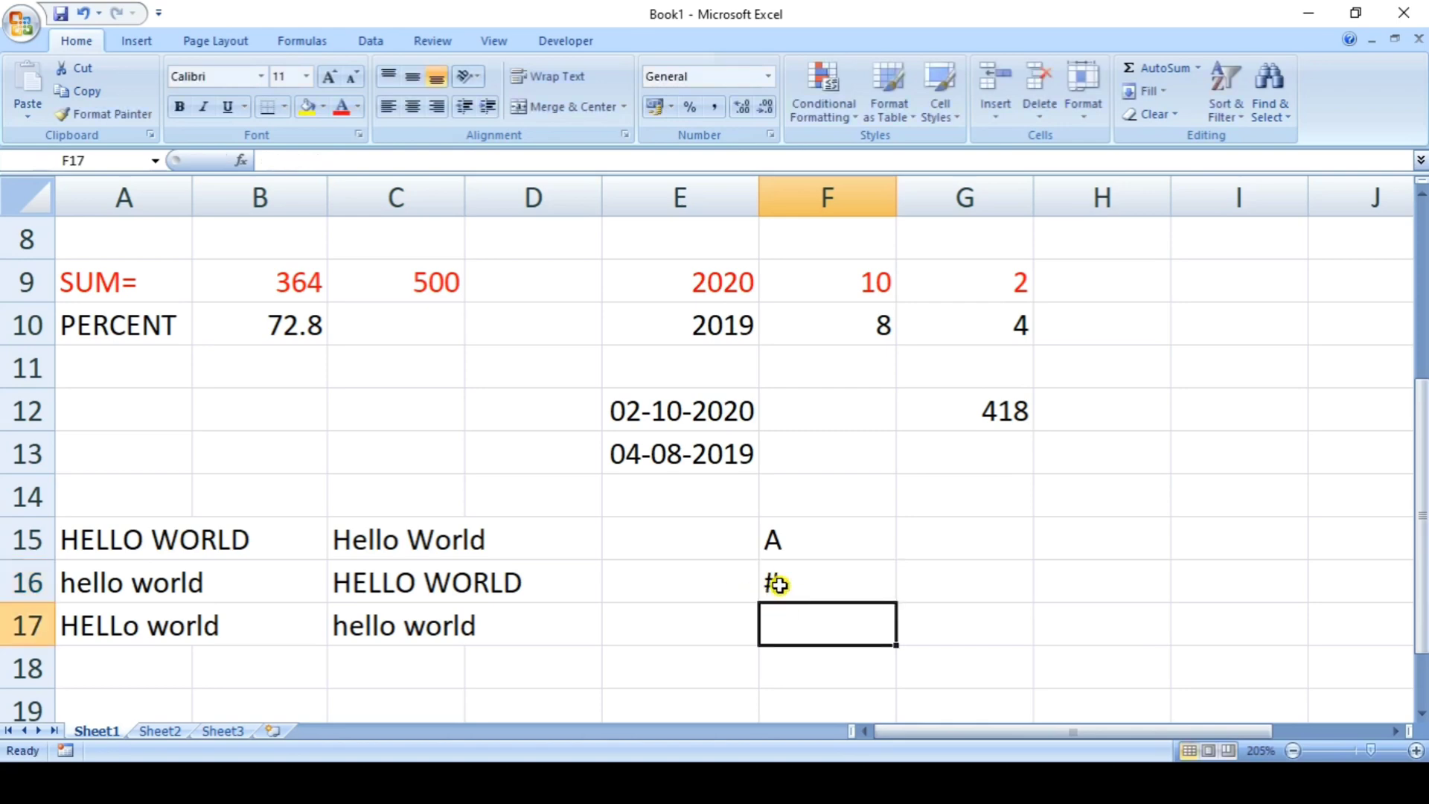
# Enter the formula =CHAR(8) in cell F17 to return the character for code 8
pyautogui.write('=')
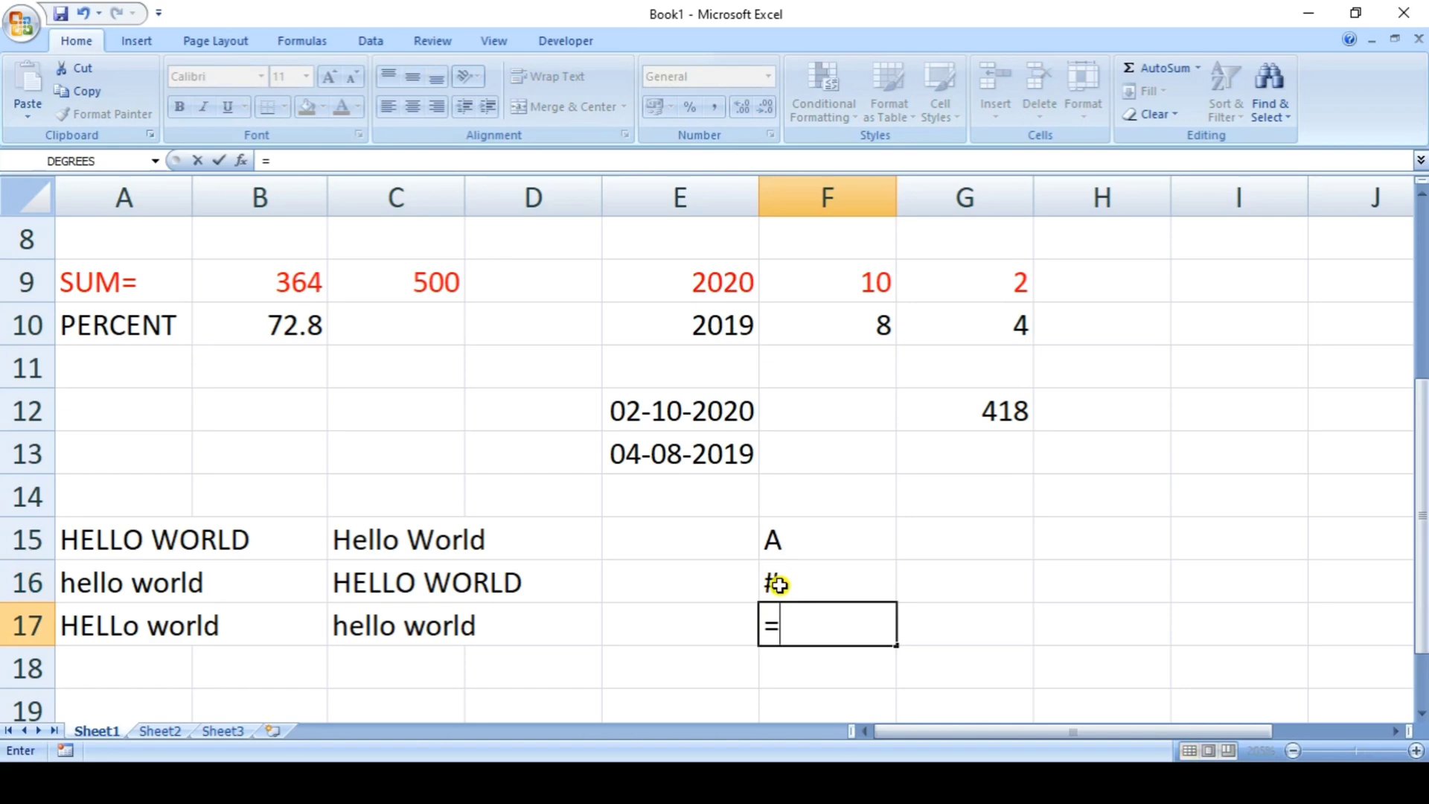
pyautogui.write('char(')
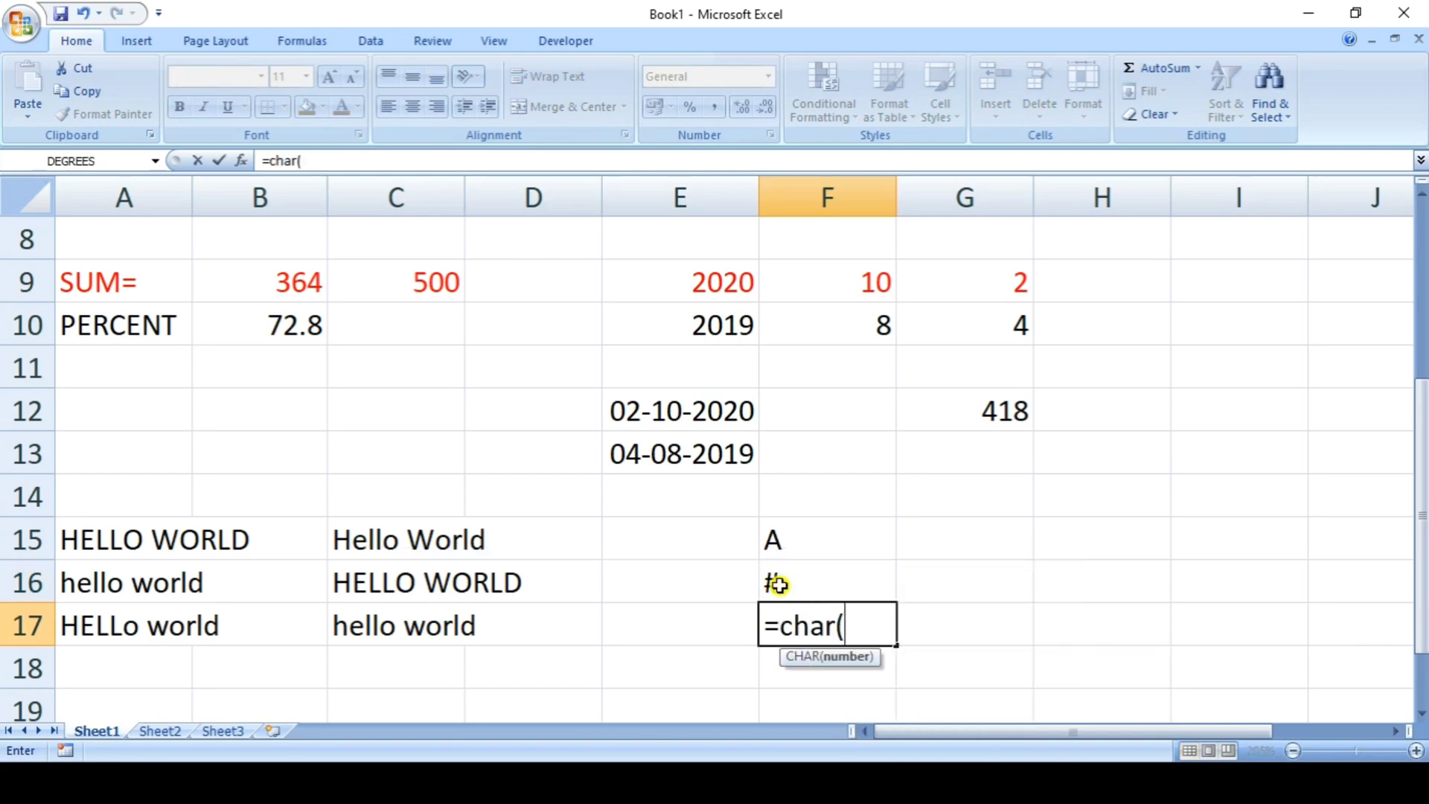
pyautogui.write('8)')
pyautogui.press('Return')
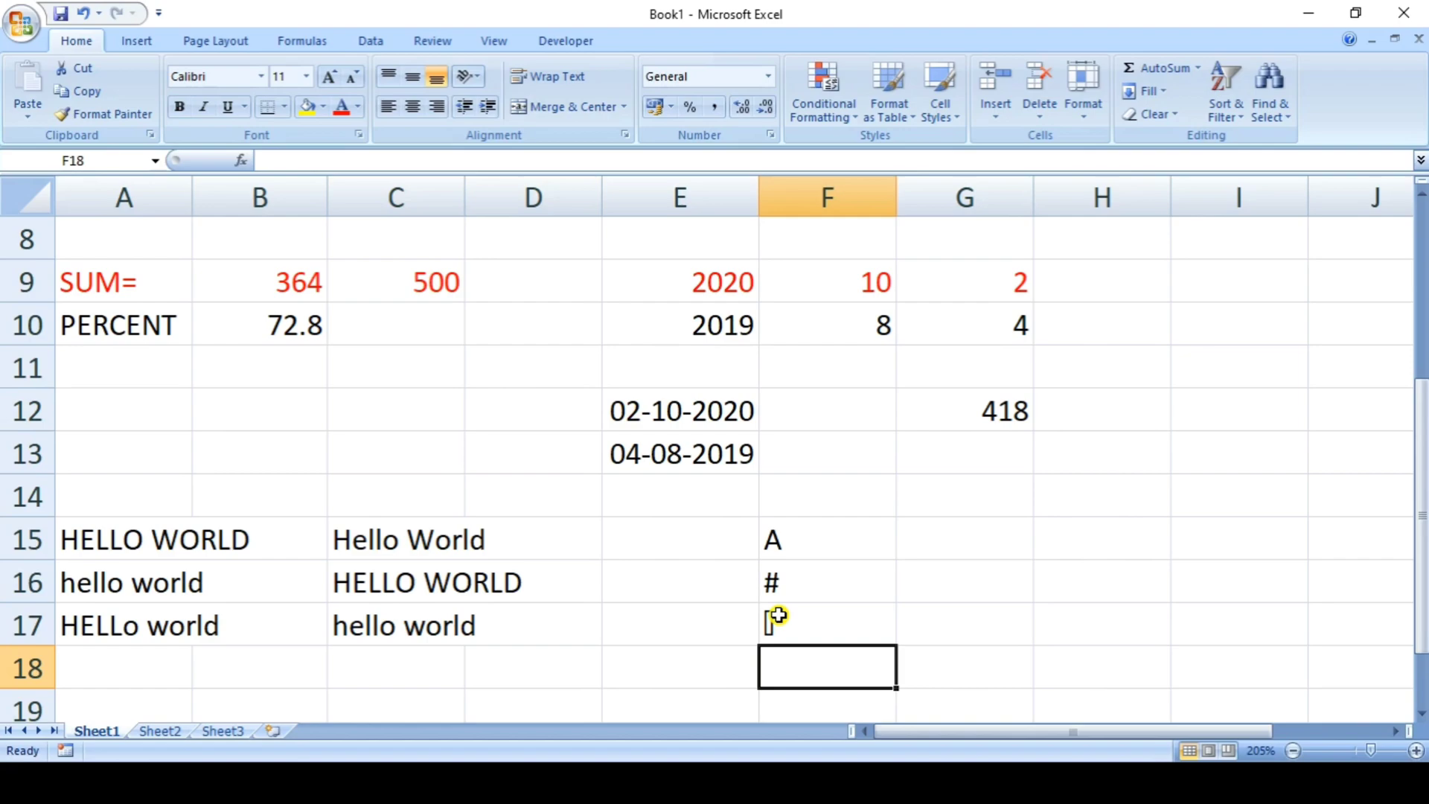
# Switch to the Formulas slideshow, view the HYPERLINK syntax slide, and return to the Excel worksheet
pyautogui.hotkey('alt', 'Tab')
pyautogui.click(778, 615)
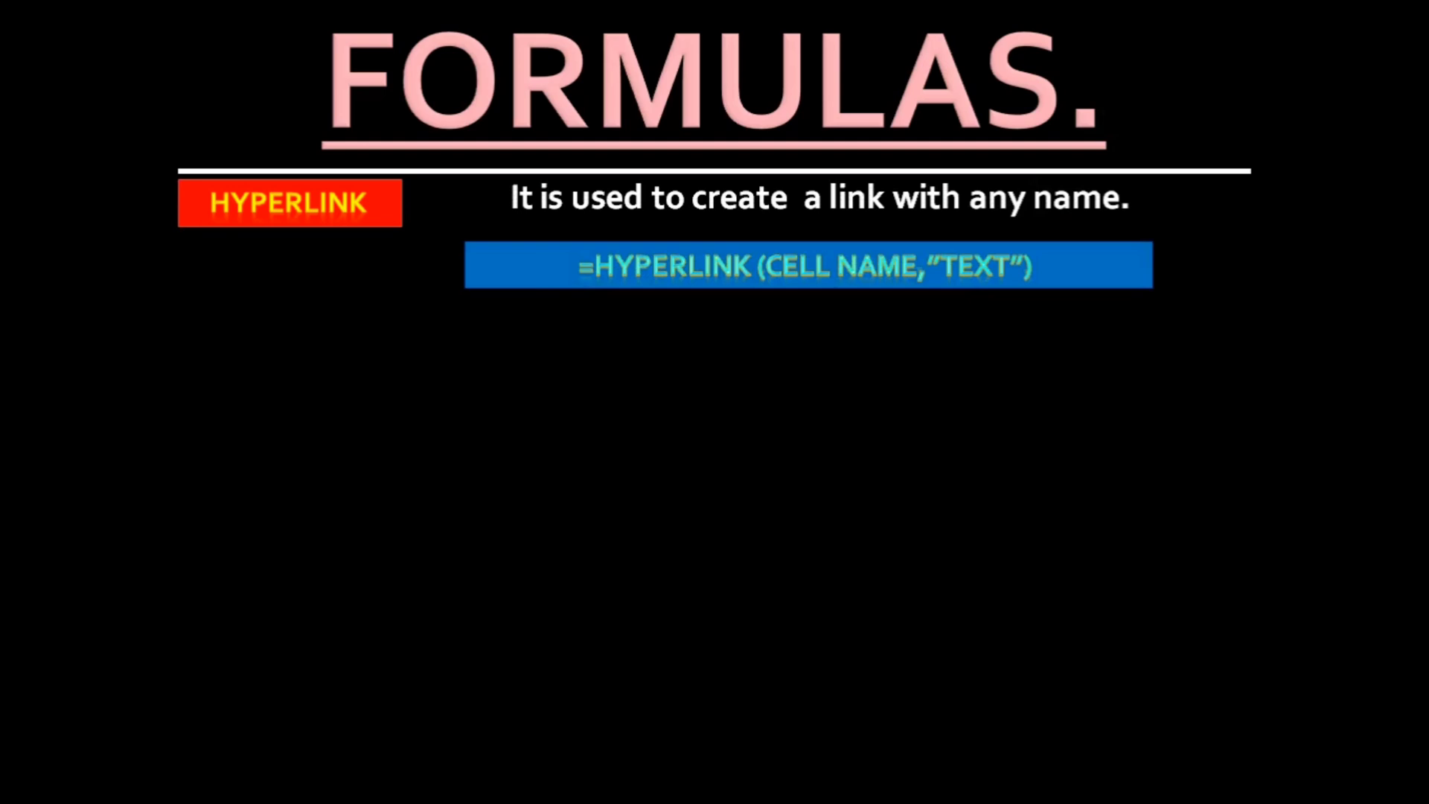
pyautogui.hotkey('alt', 'Tab')
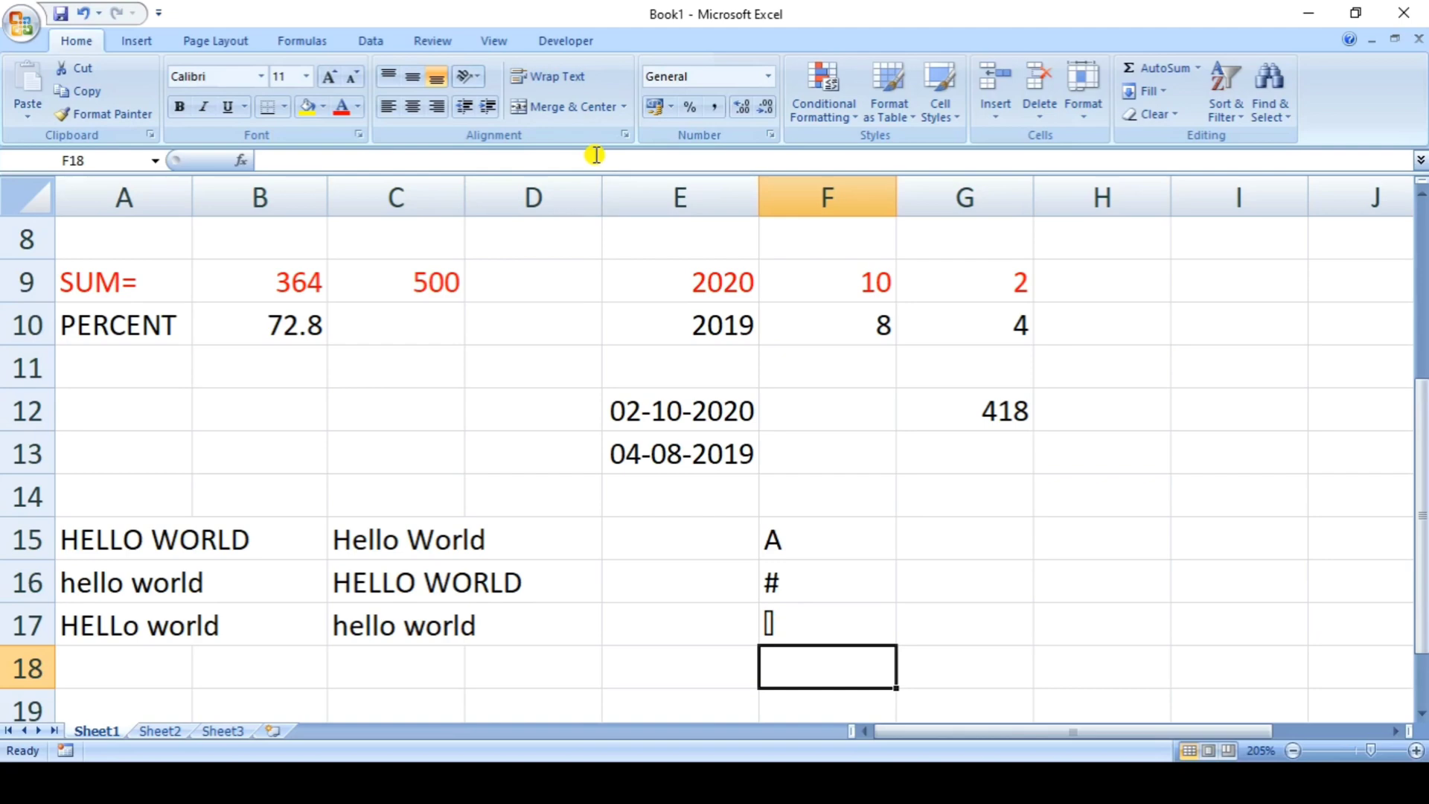
# Insert a hyperlink in cell F18 to the existing image file FAILY.jpg in the Desktop folder
pyautogui.click(137, 42)
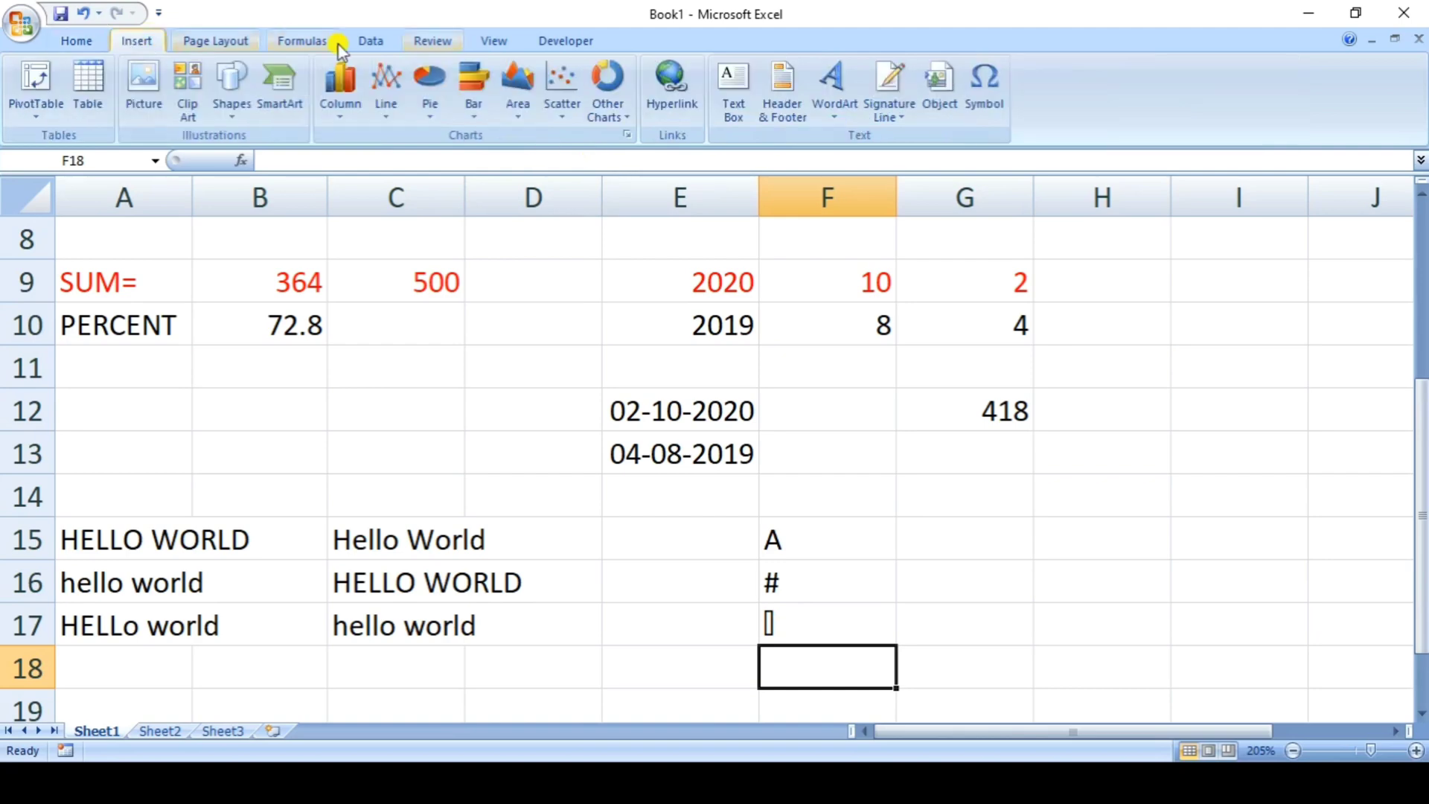
pyautogui.click(672, 81)
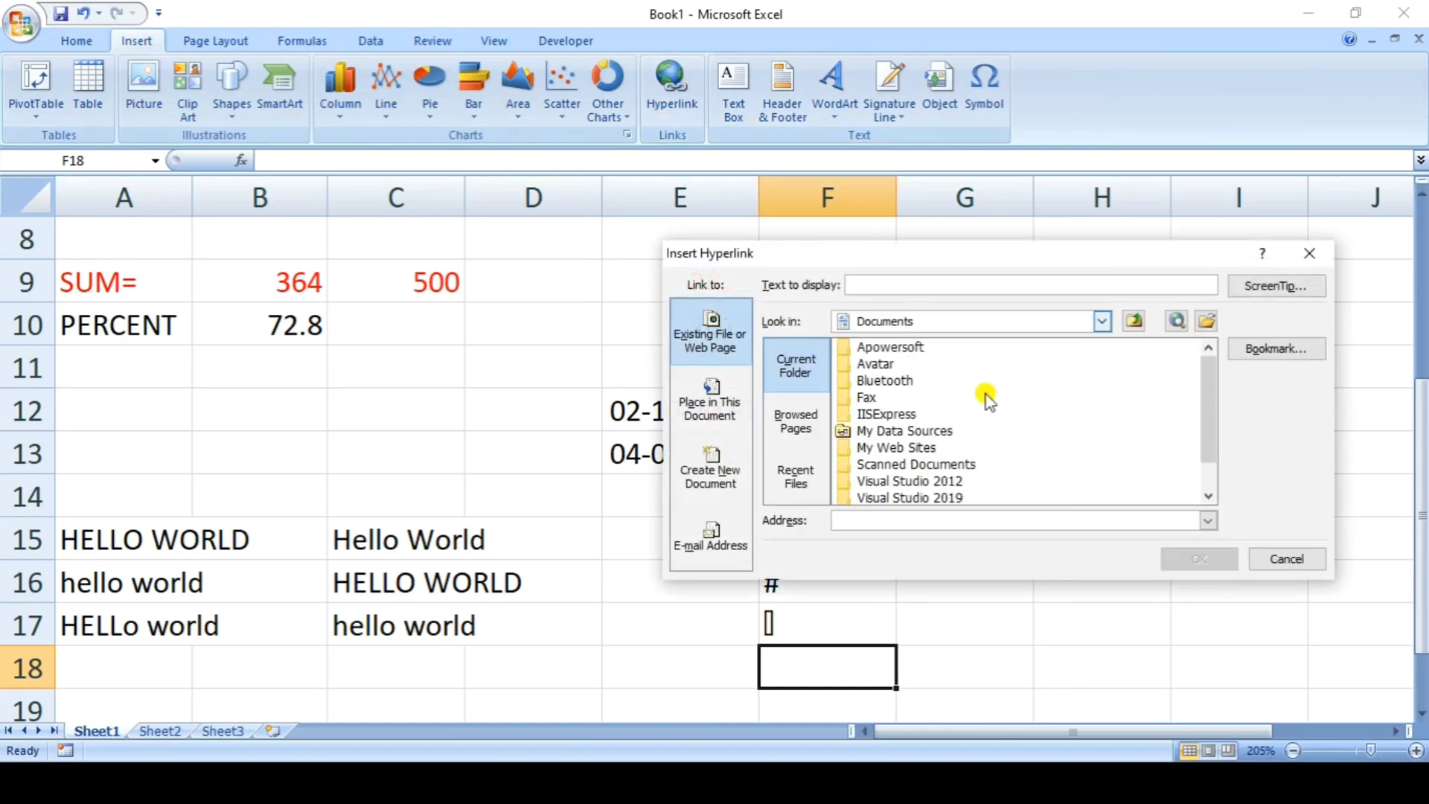
pyautogui.click(1101, 321)
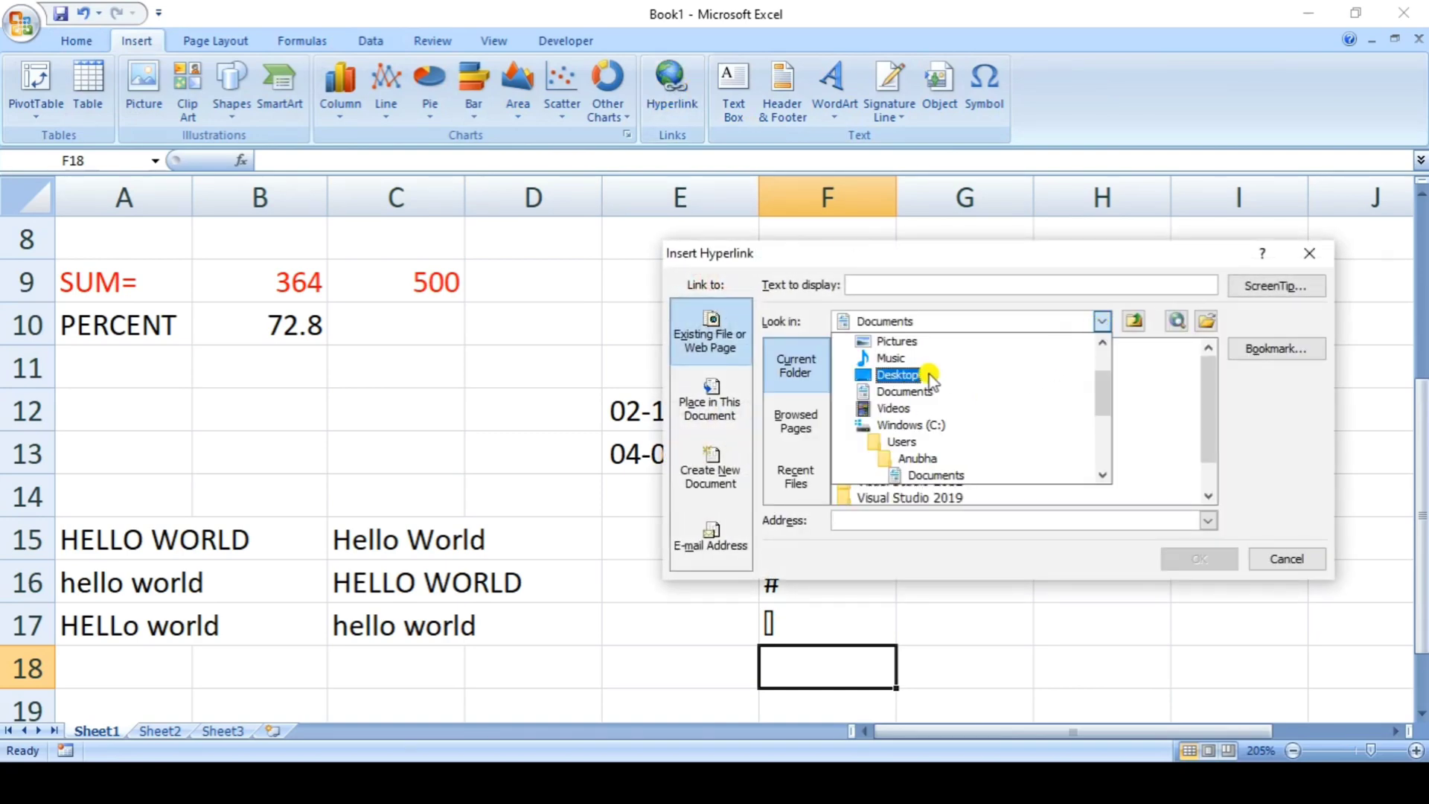
pyautogui.click(899, 376)
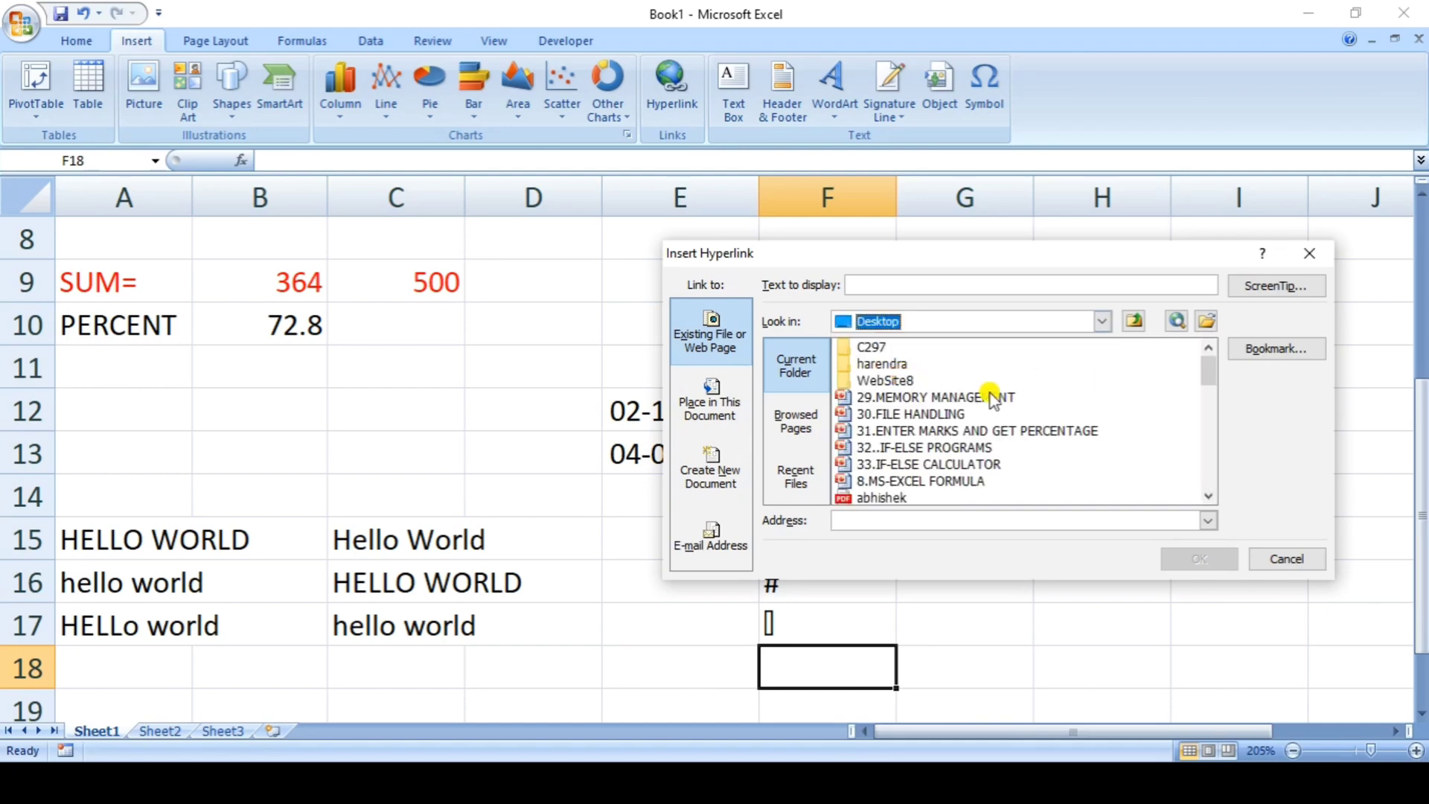
pyautogui.moveTo(1212, 372); pyautogui.dragTo(1213, 247)
pyautogui.scroll(-3, 1210, 400)
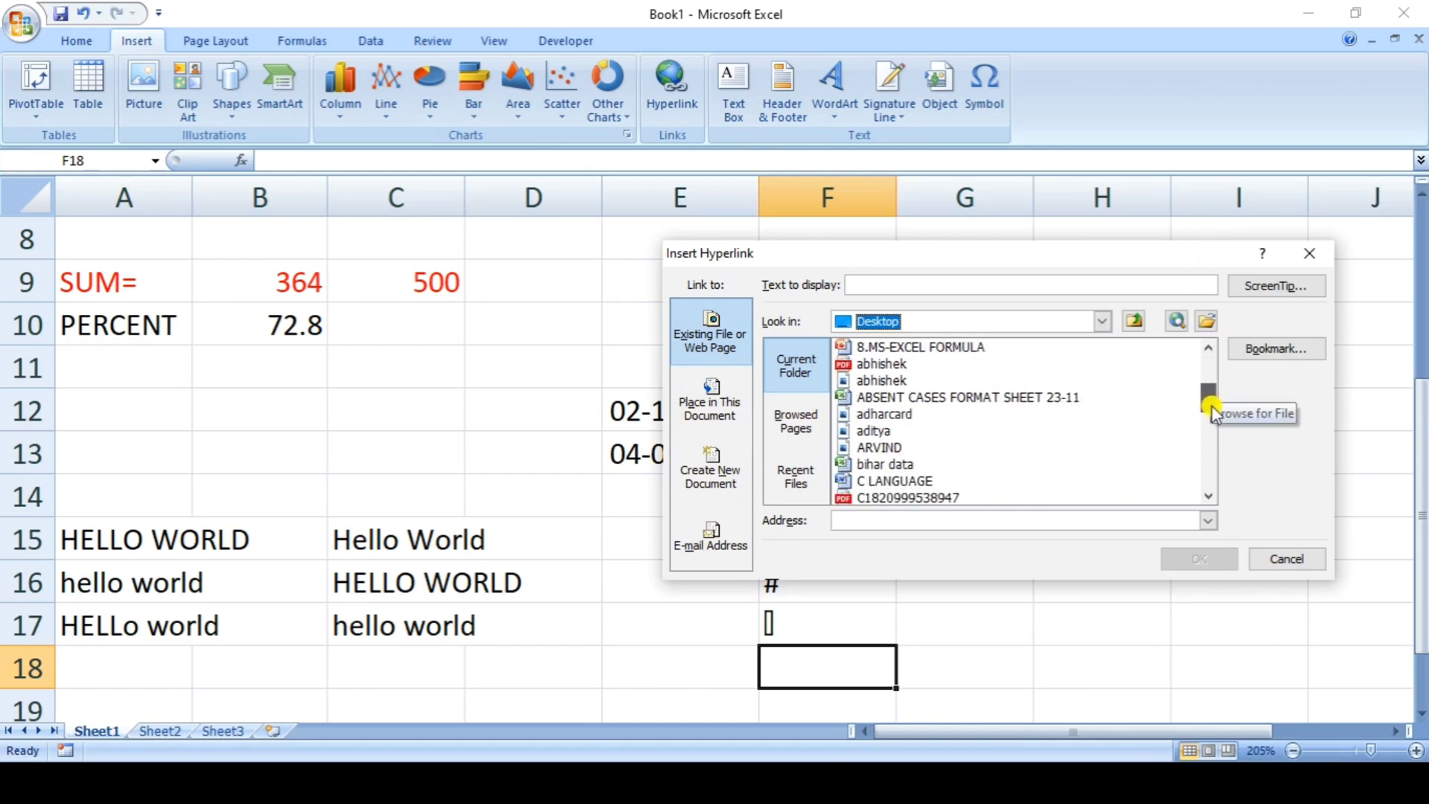
pyautogui.moveTo(1211, 405); pyautogui.dragTo(1210, 439)
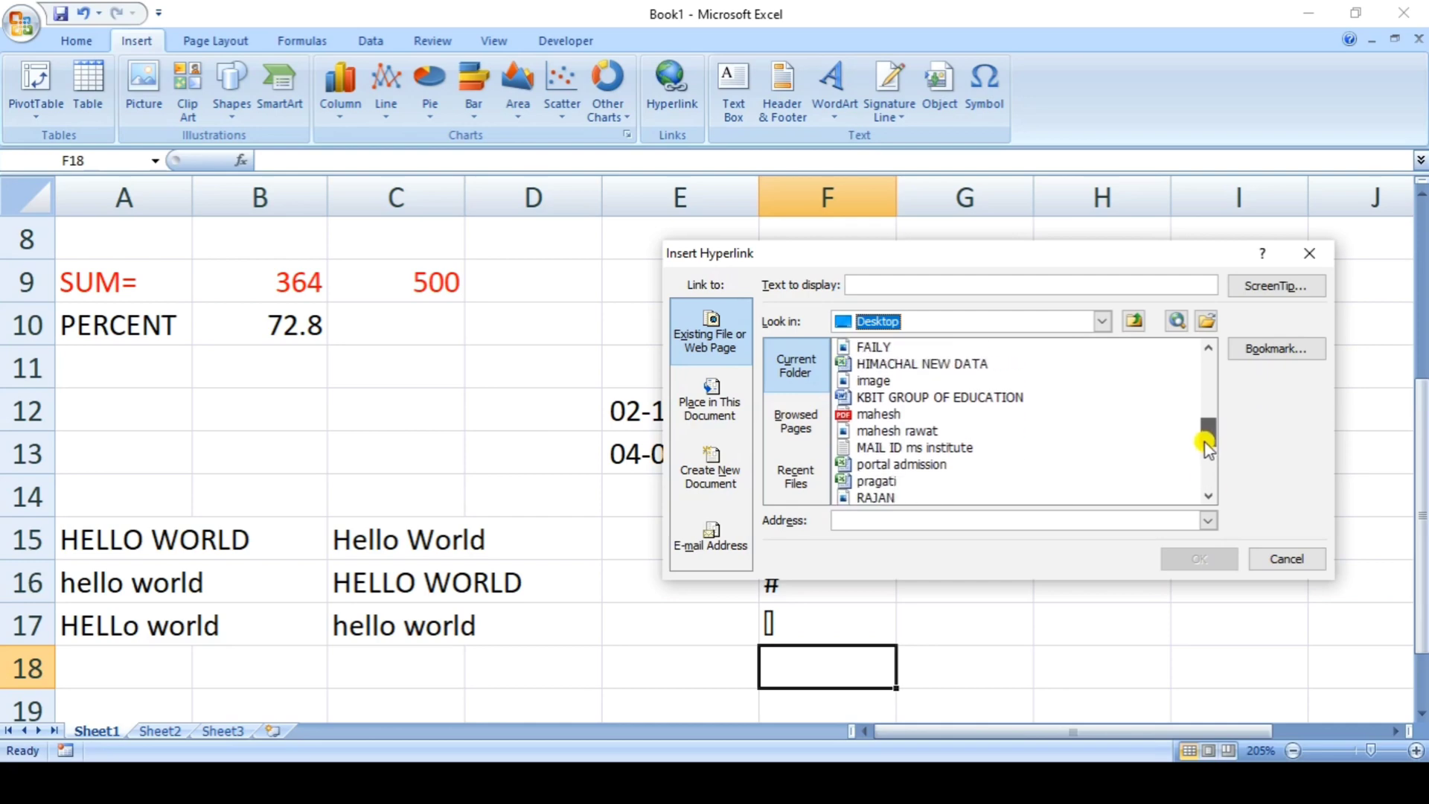
pyautogui.click(863, 347)
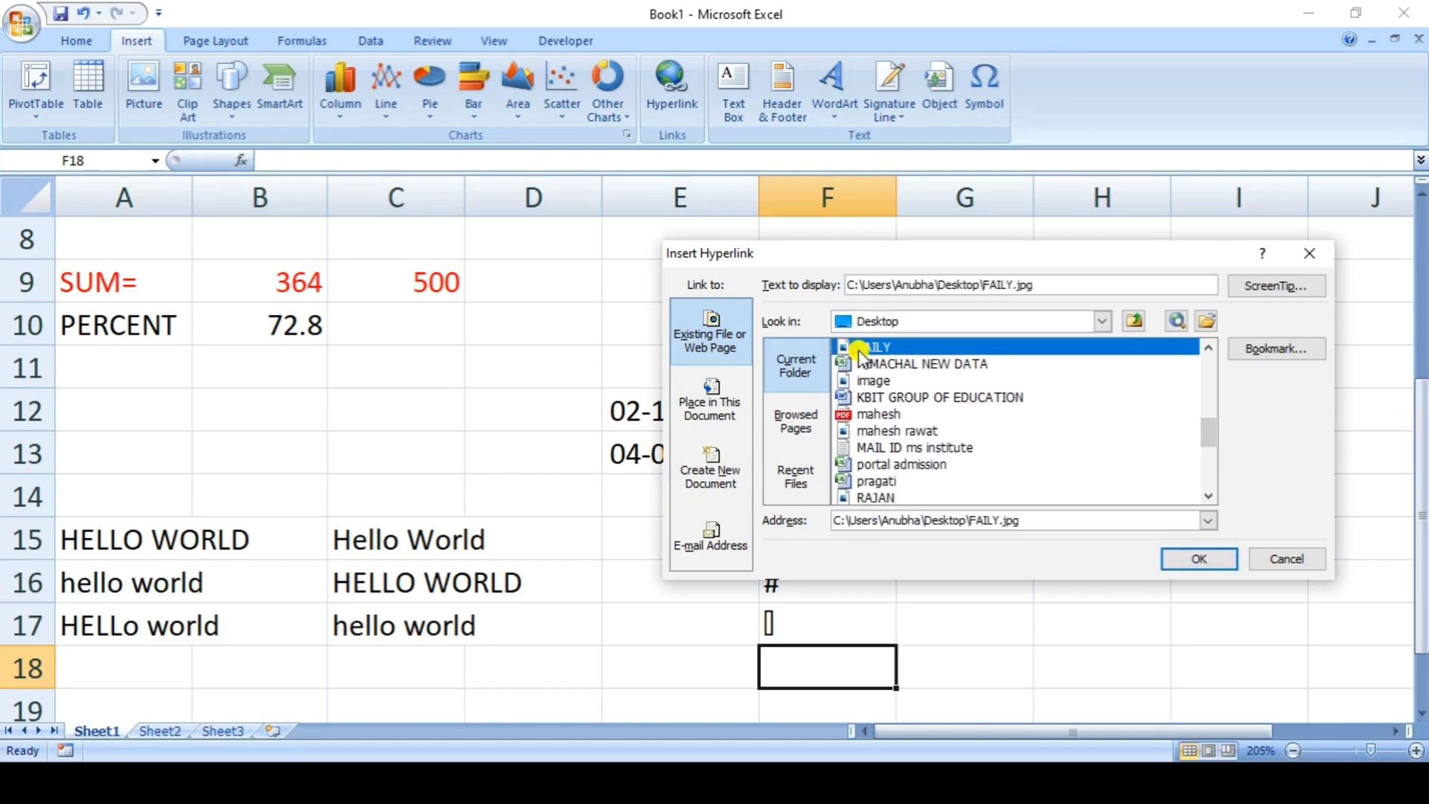
pyautogui.click(1183, 558)
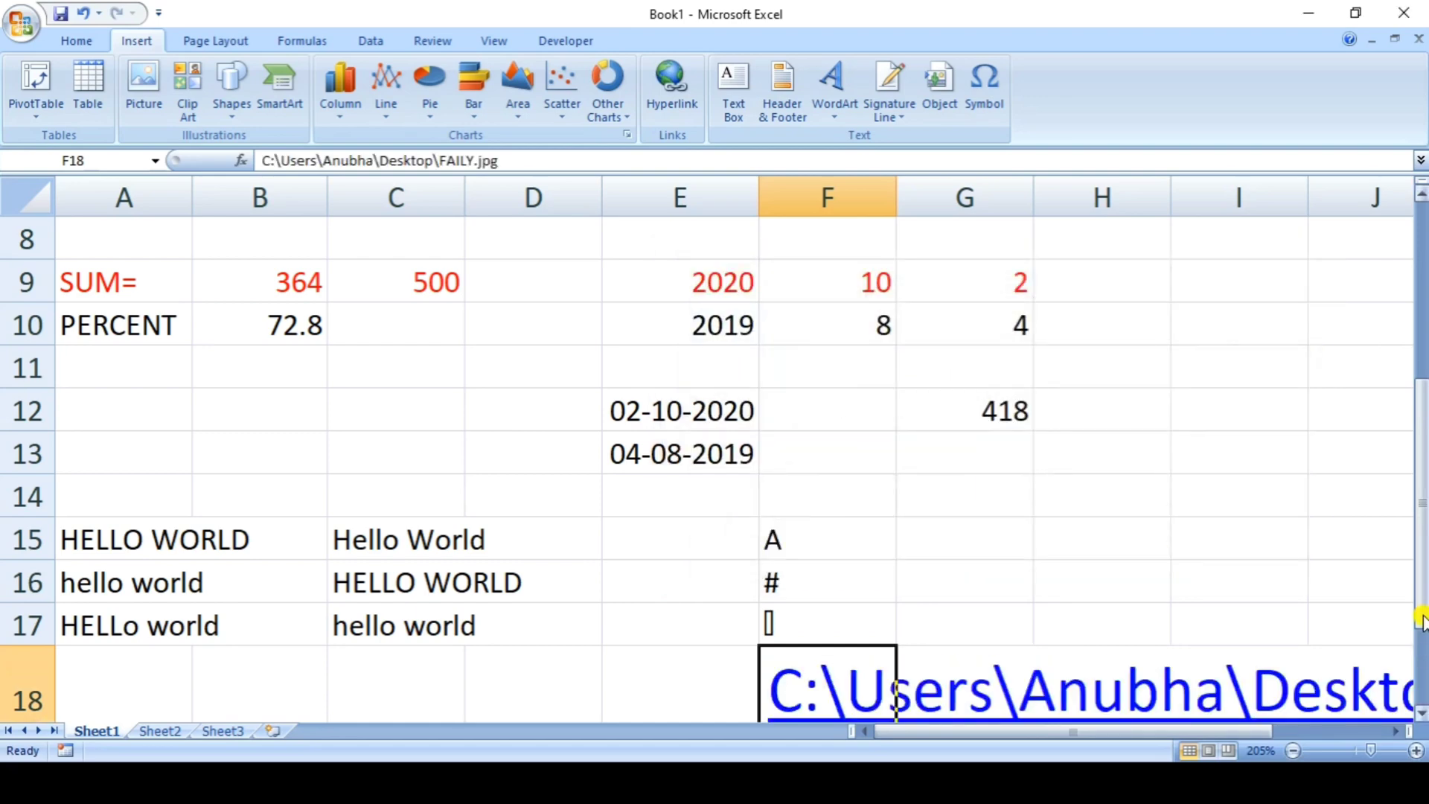
# Test the FAILY.jpg hyperlink in cell F18 by opening the image, and close the photo viewer
pyautogui.click(1423, 473)
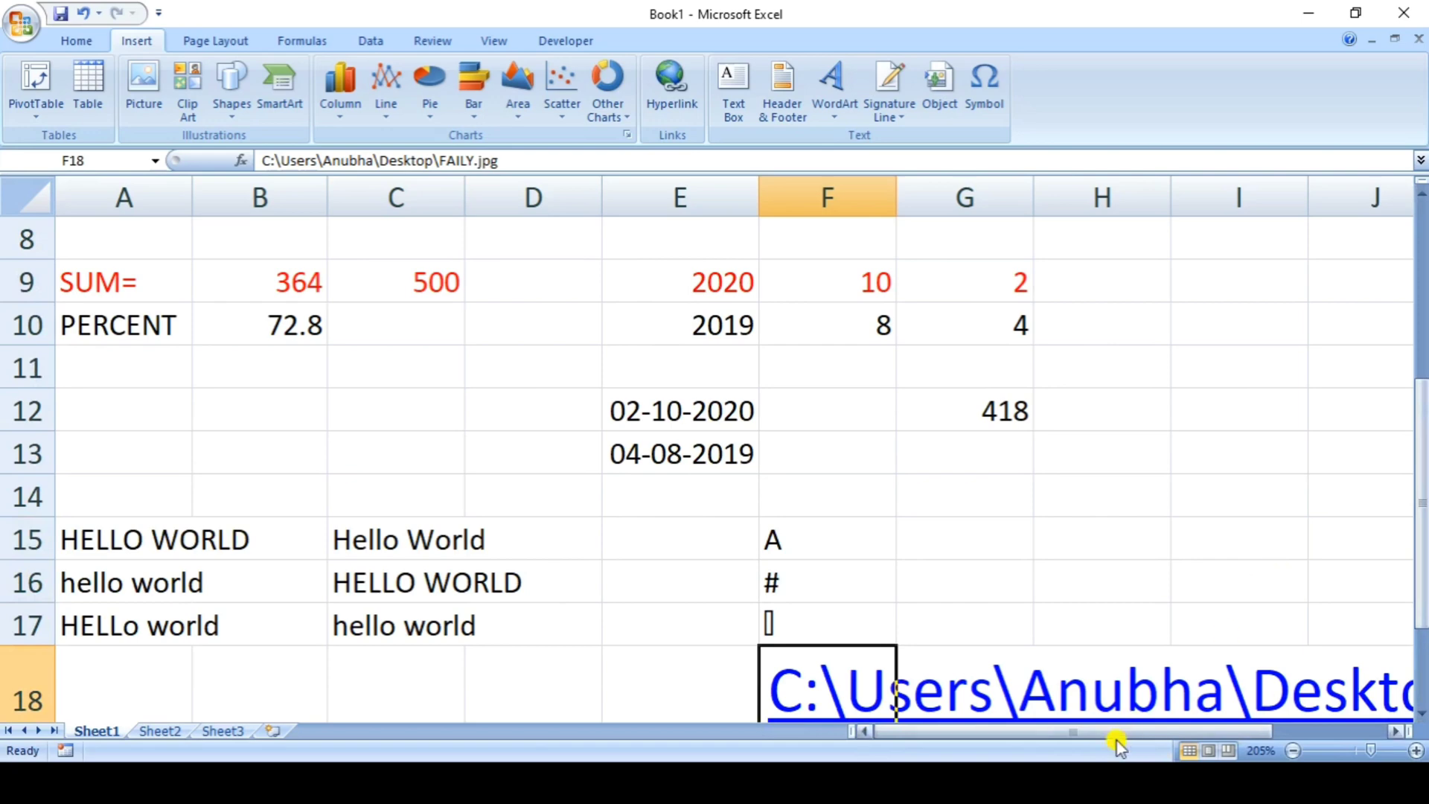
pyautogui.moveTo(1113, 730); pyautogui.dragTo(1226, 723)
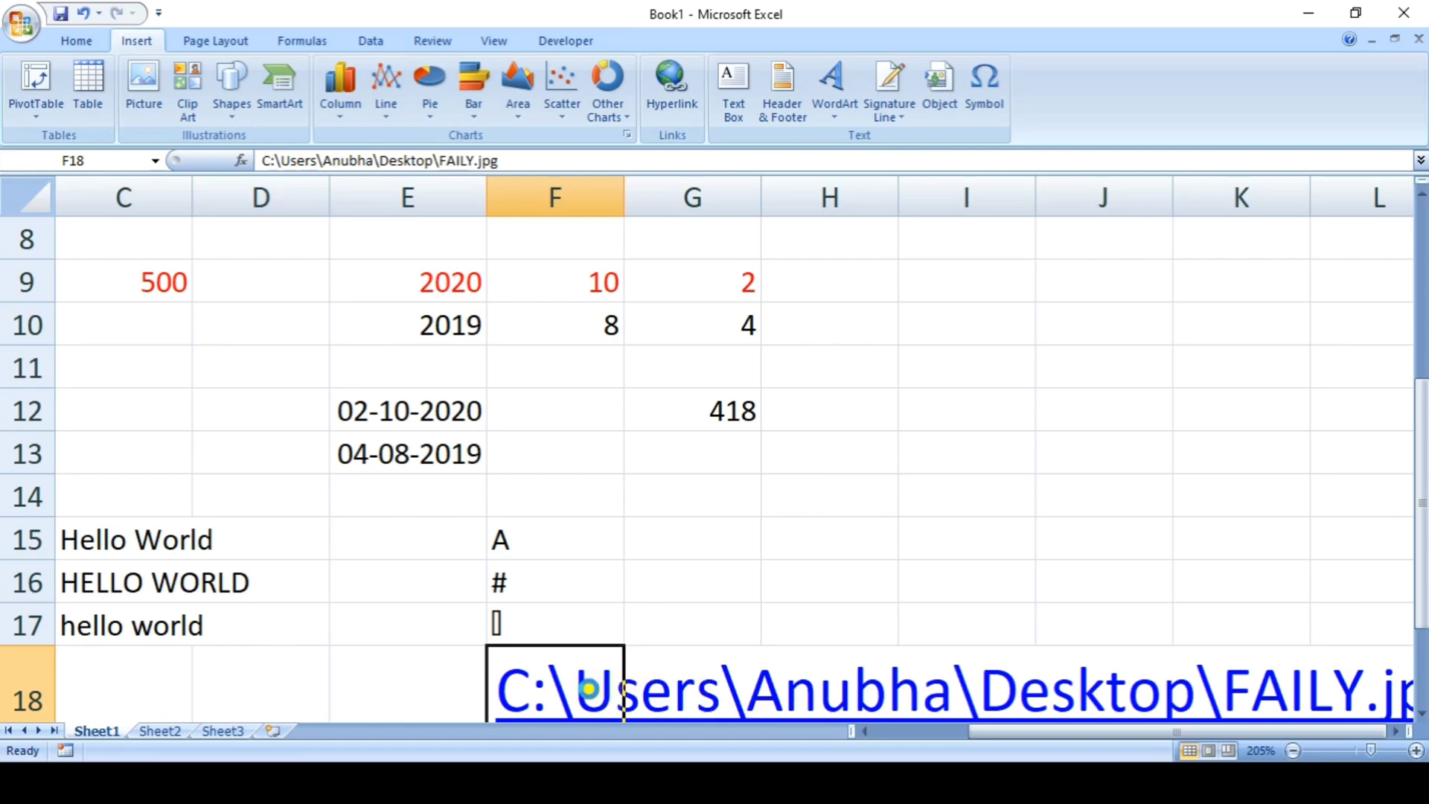
pyautogui.click(587, 688)
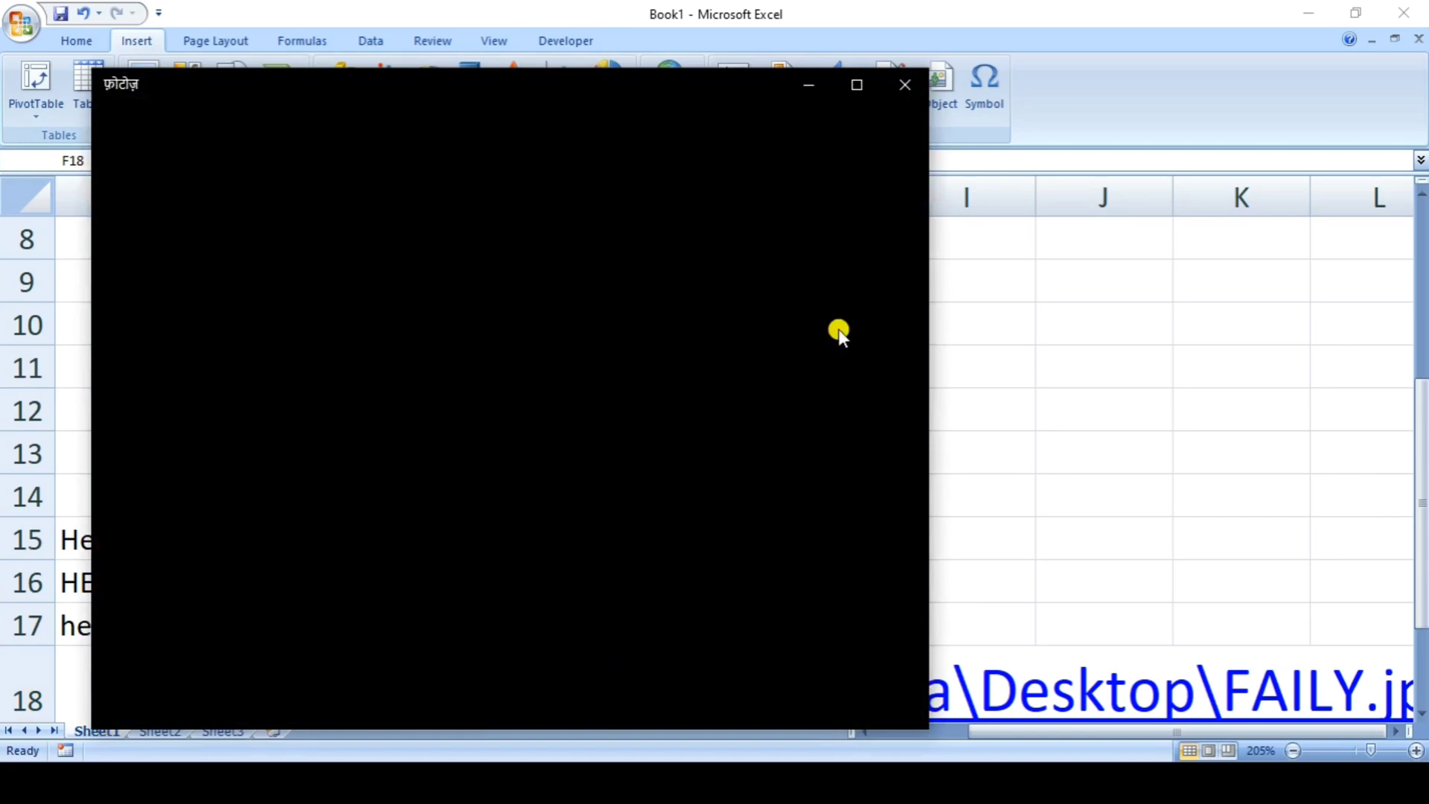
pyautogui.click(897, 84)
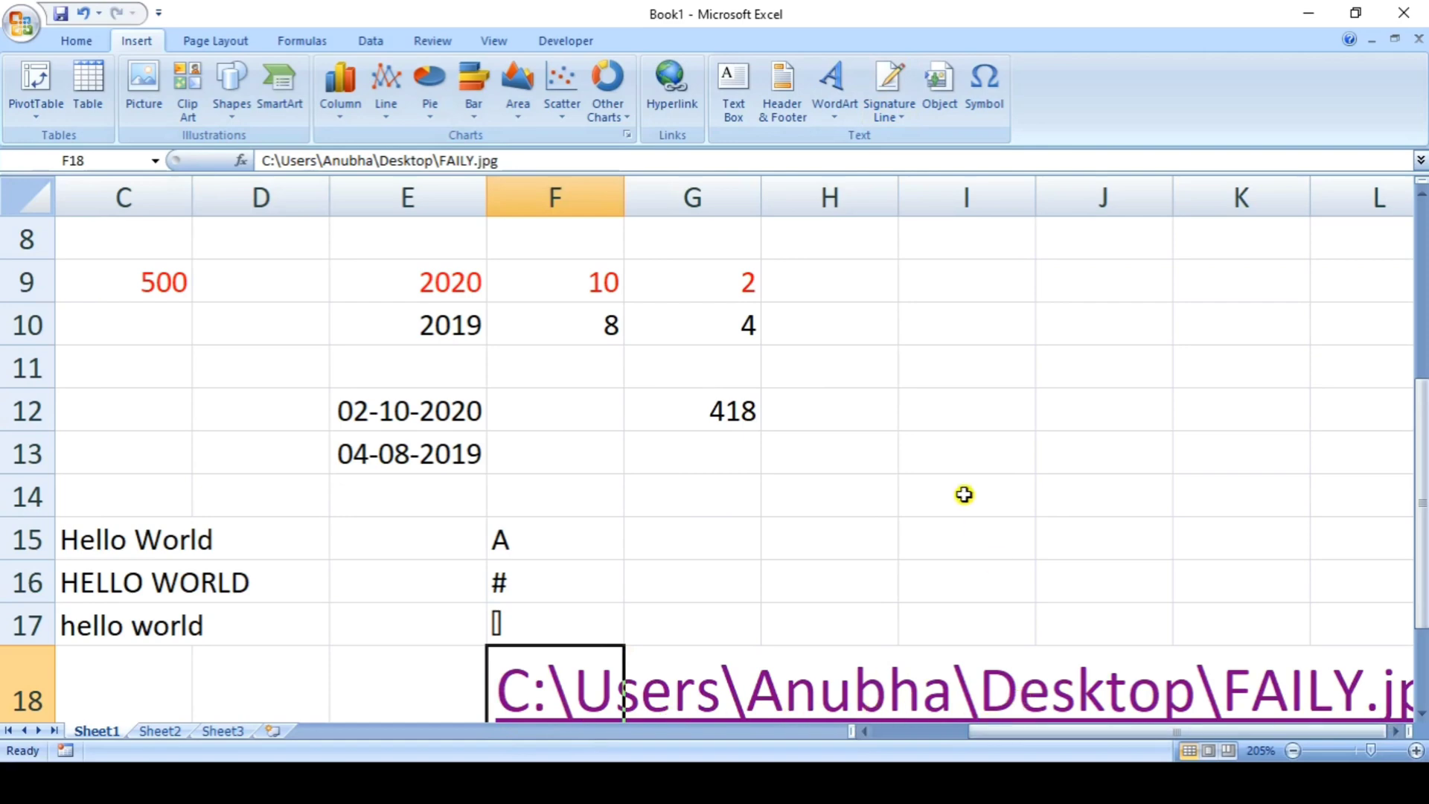
# Enter the formula =HYPERLINK(F18,"KBIT") in cell I12, accepting the proposed correction for the missing closing quotation mark
pyautogui.click(941, 430)
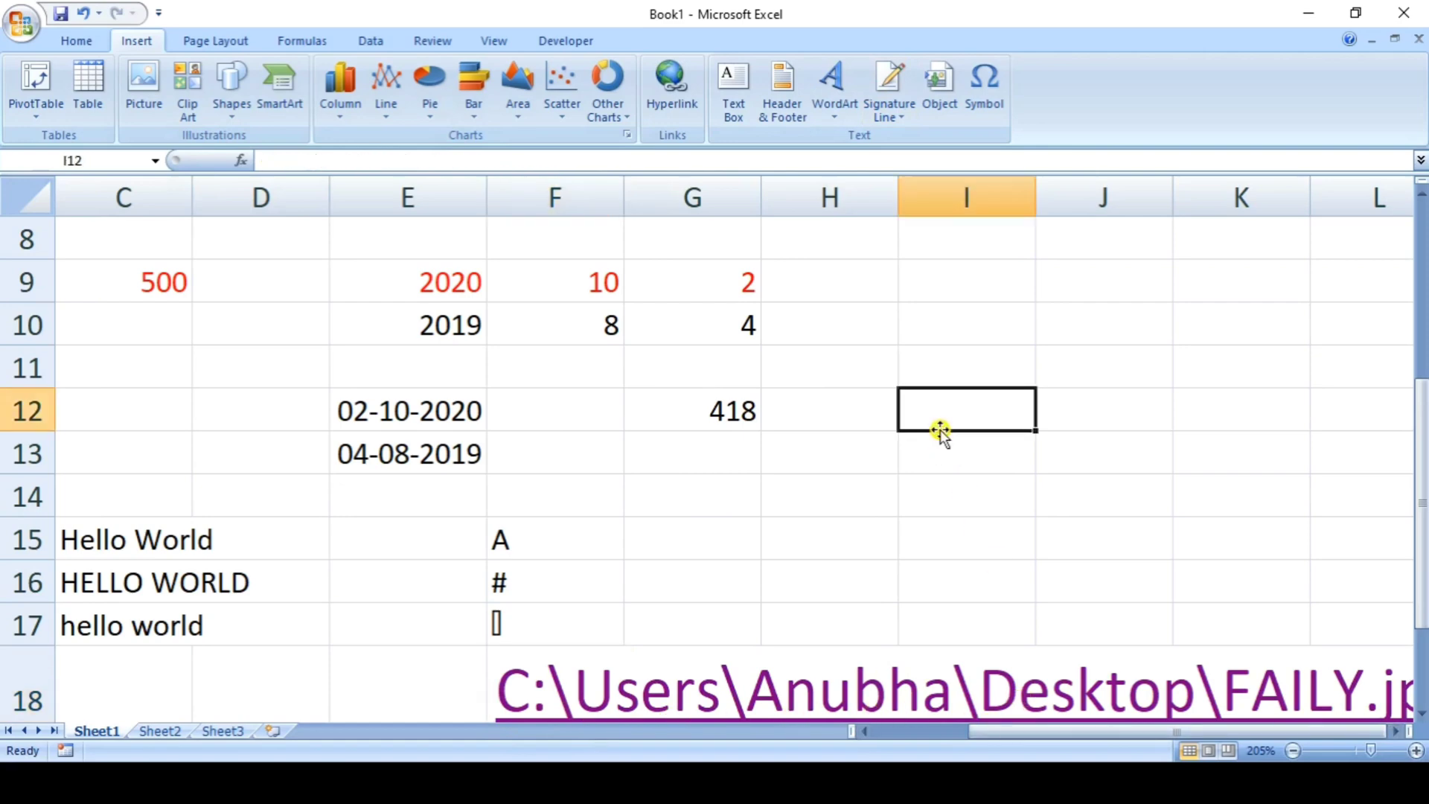
pyautogui.write('=hyper')
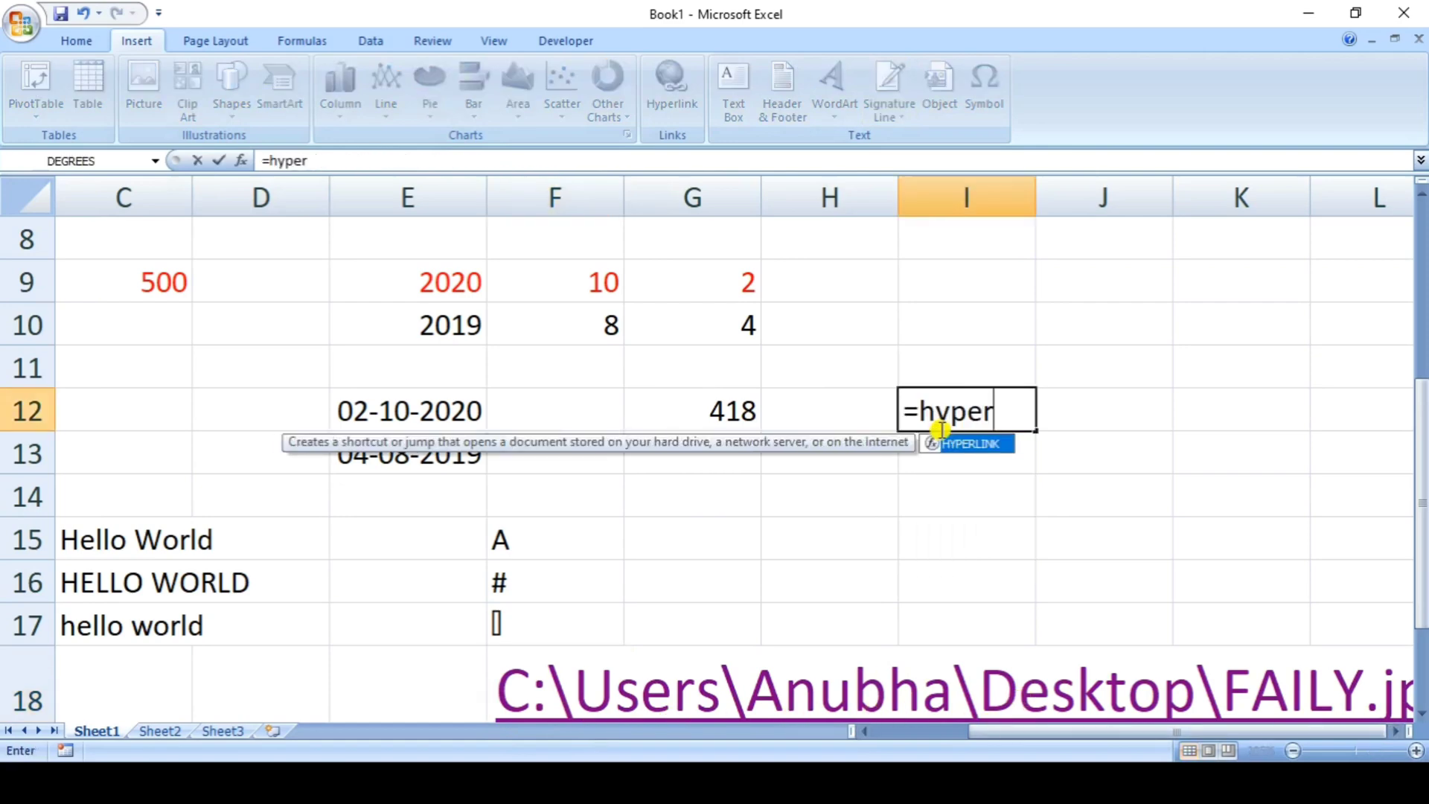
pyautogui.write('link(')
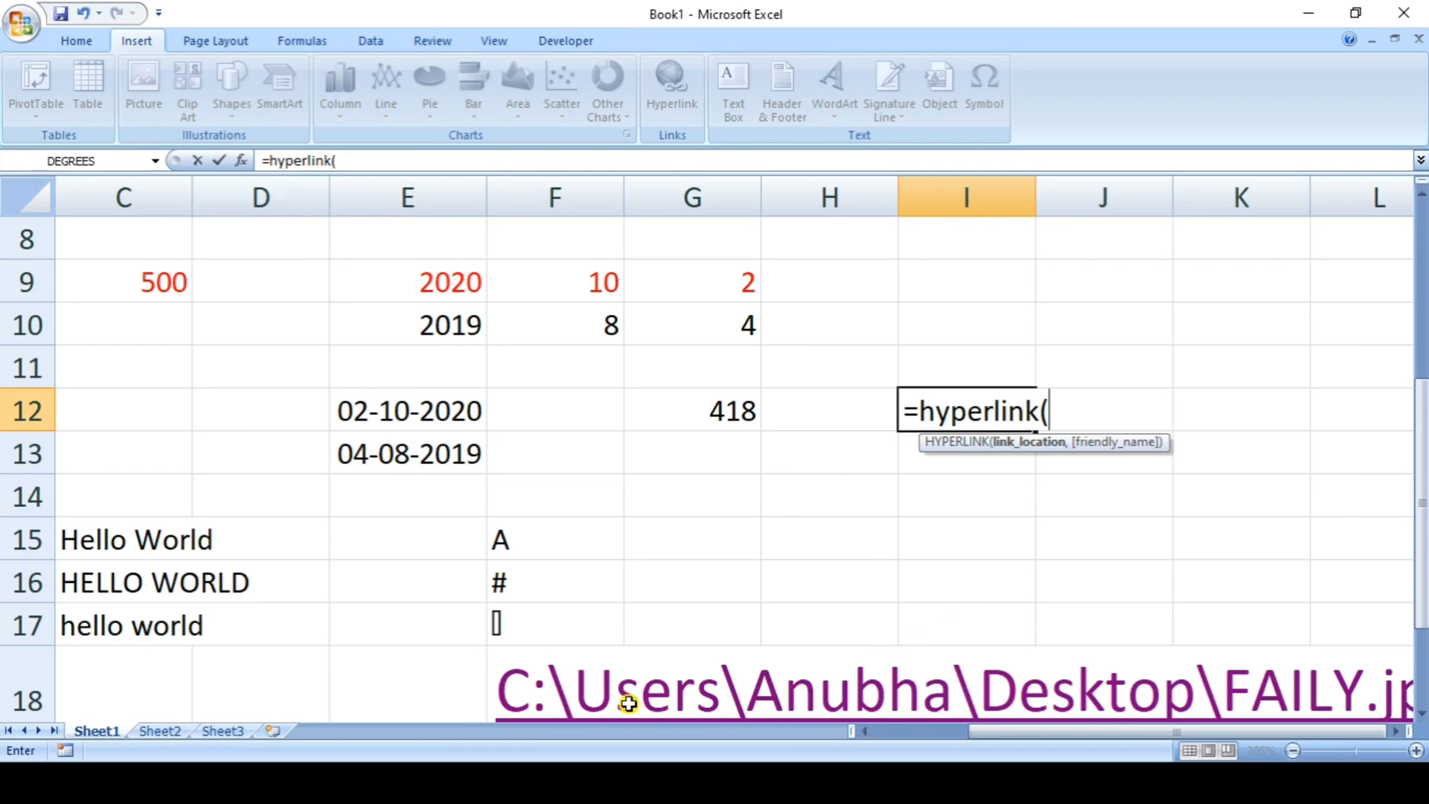
pyautogui.click(601, 697)
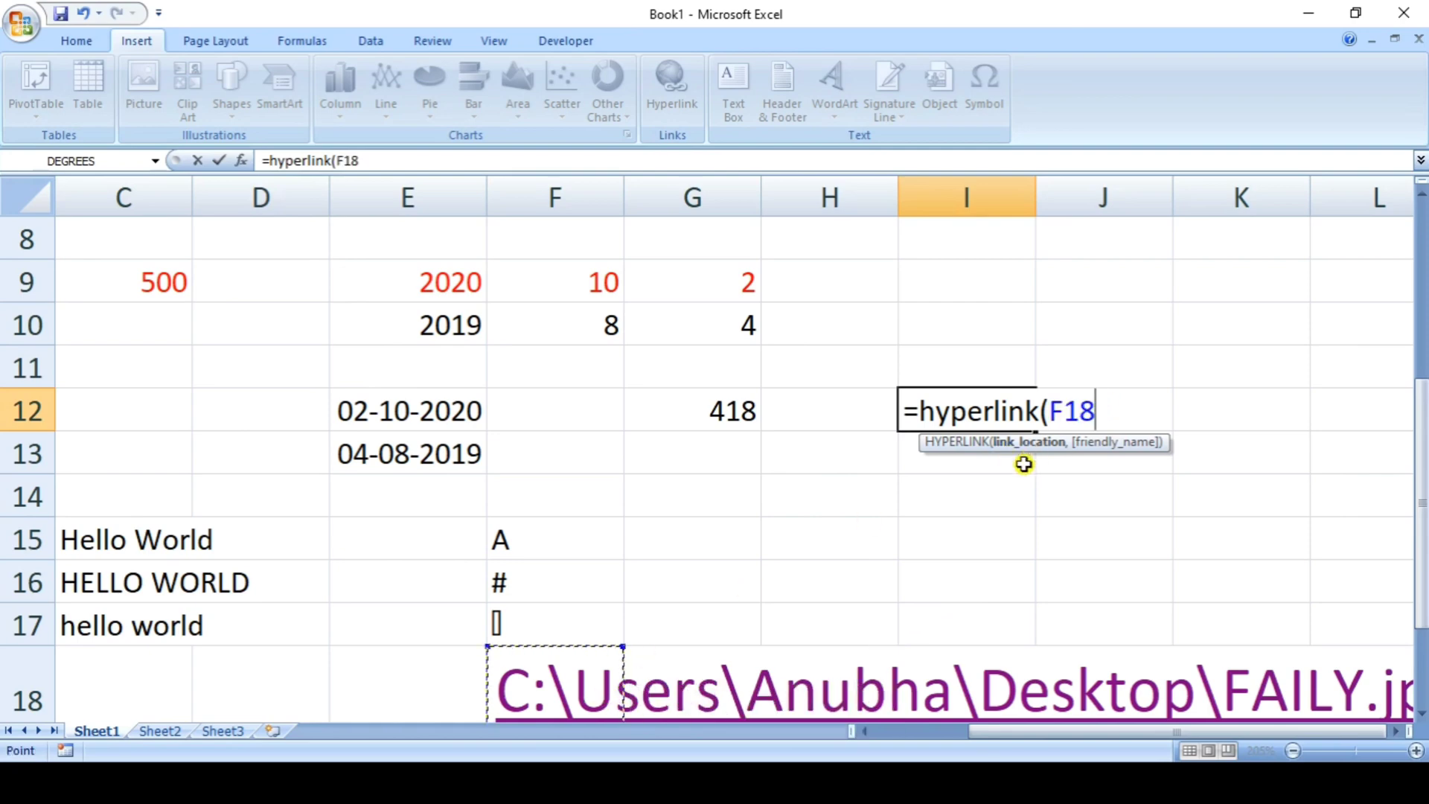
pyautogui.write(',"')
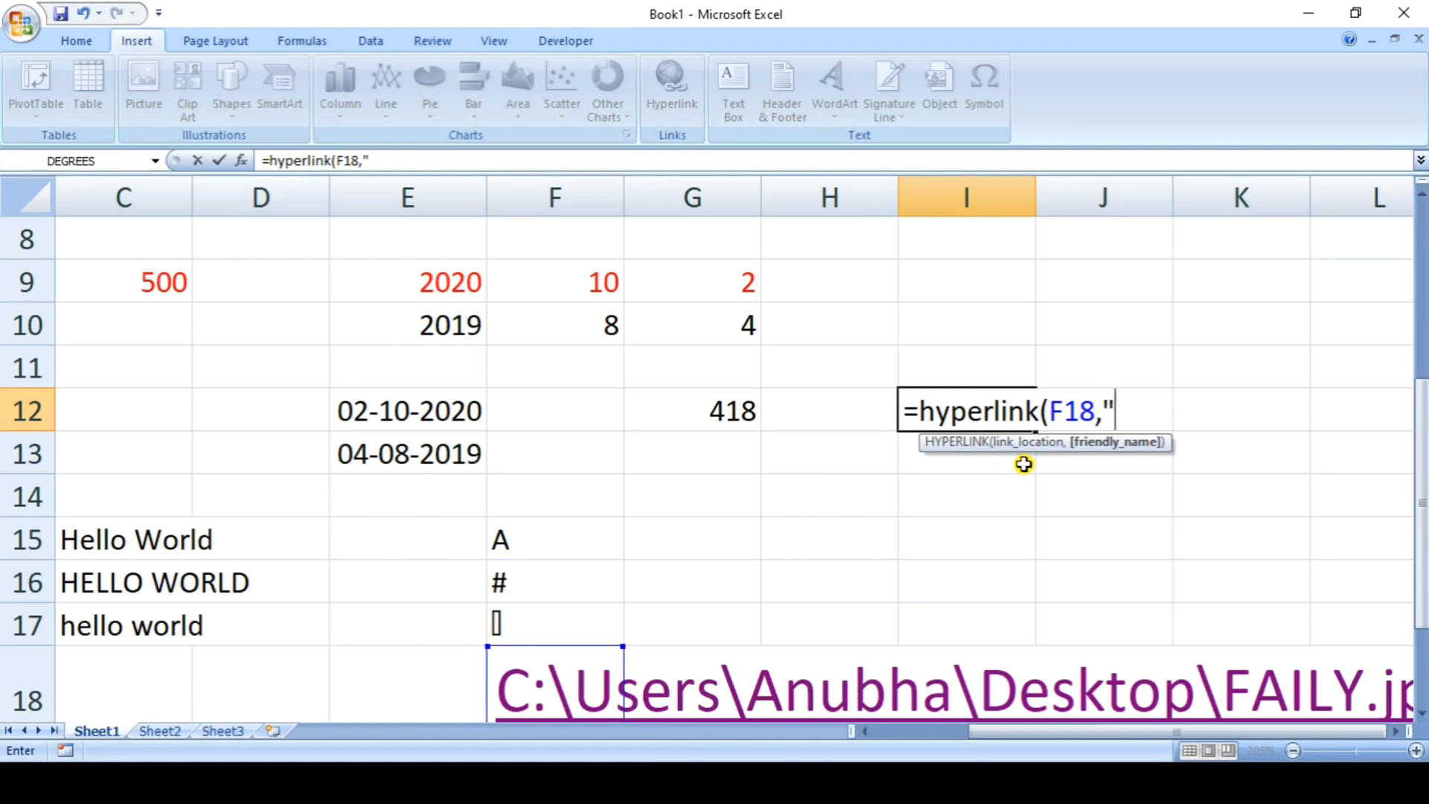
pyautogui.write('KBIT)')
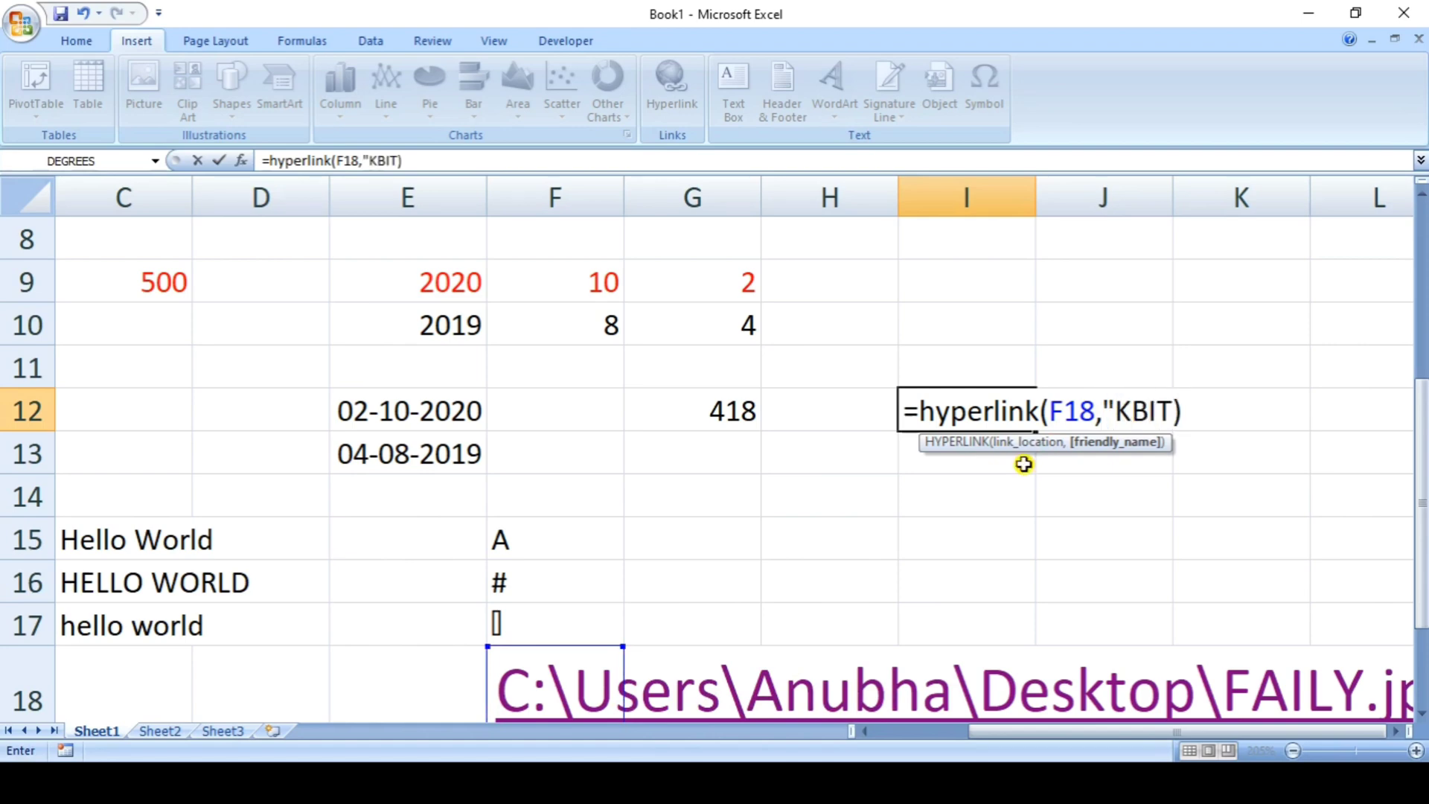
pyautogui.press('Return')
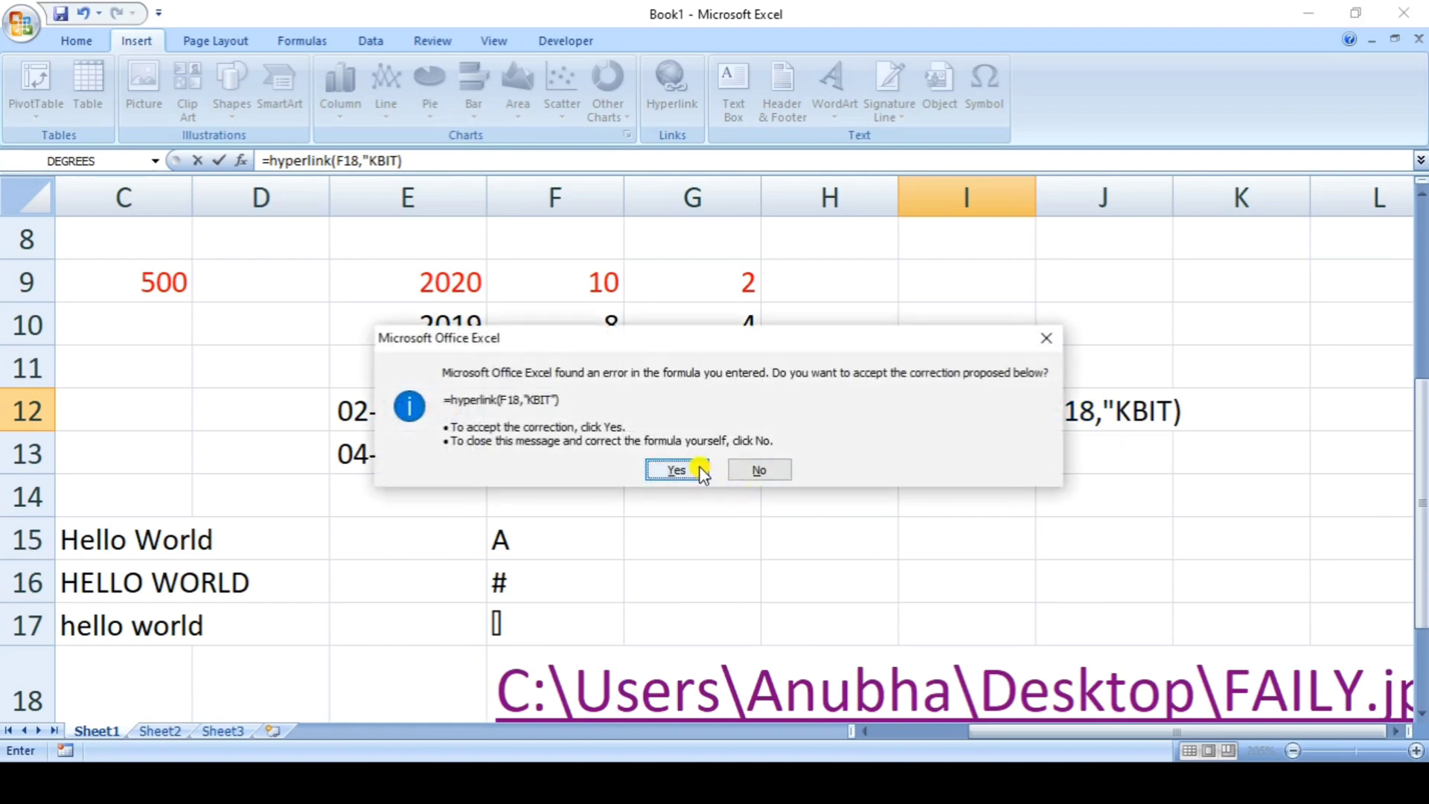
pyautogui.click(676, 469)
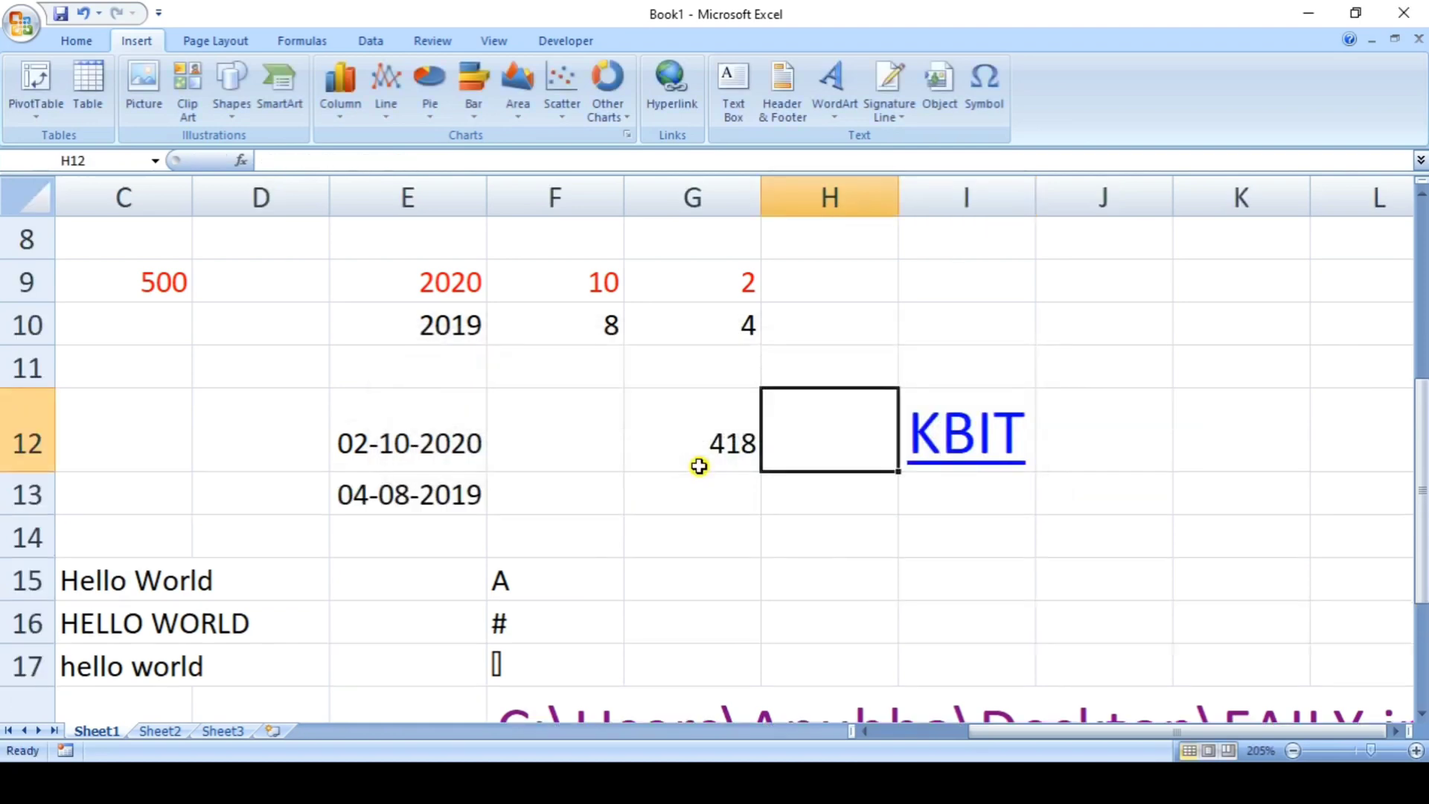
# Test the KBIT link in cell I12 twice by opening the linked image, closing the photo viewer each time
pyautogui.click(955, 455)
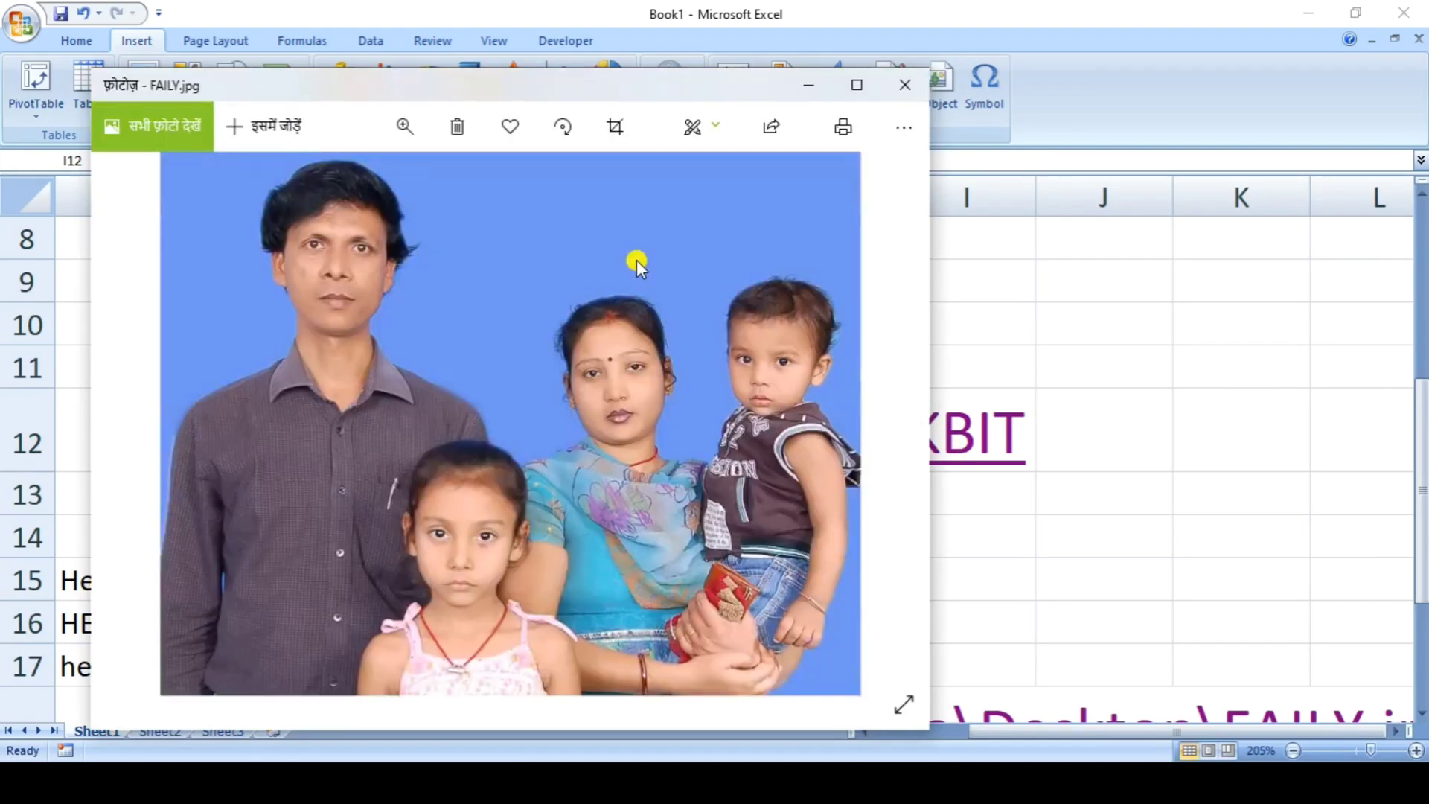
pyautogui.click(903, 82)
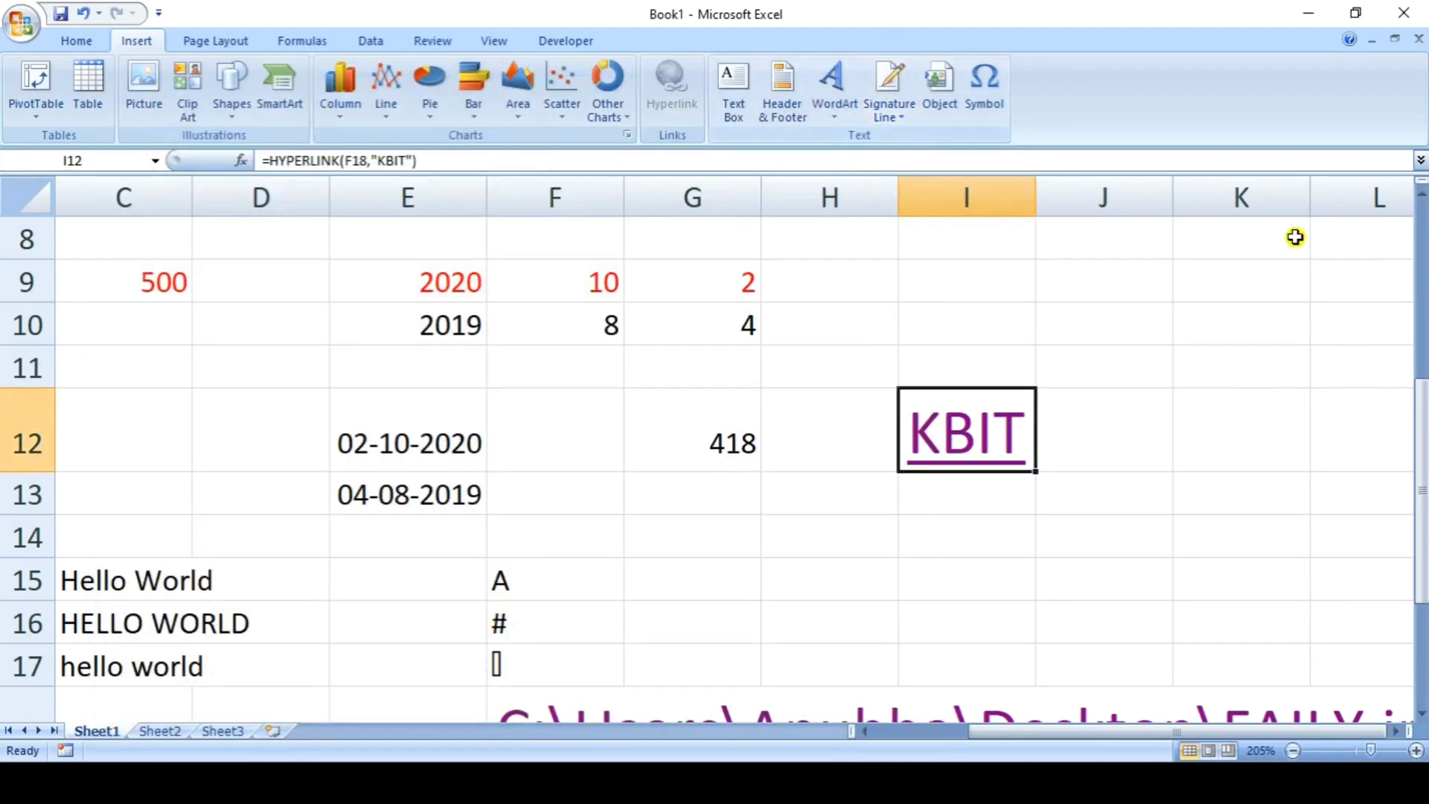
pyautogui.click(1421, 395)
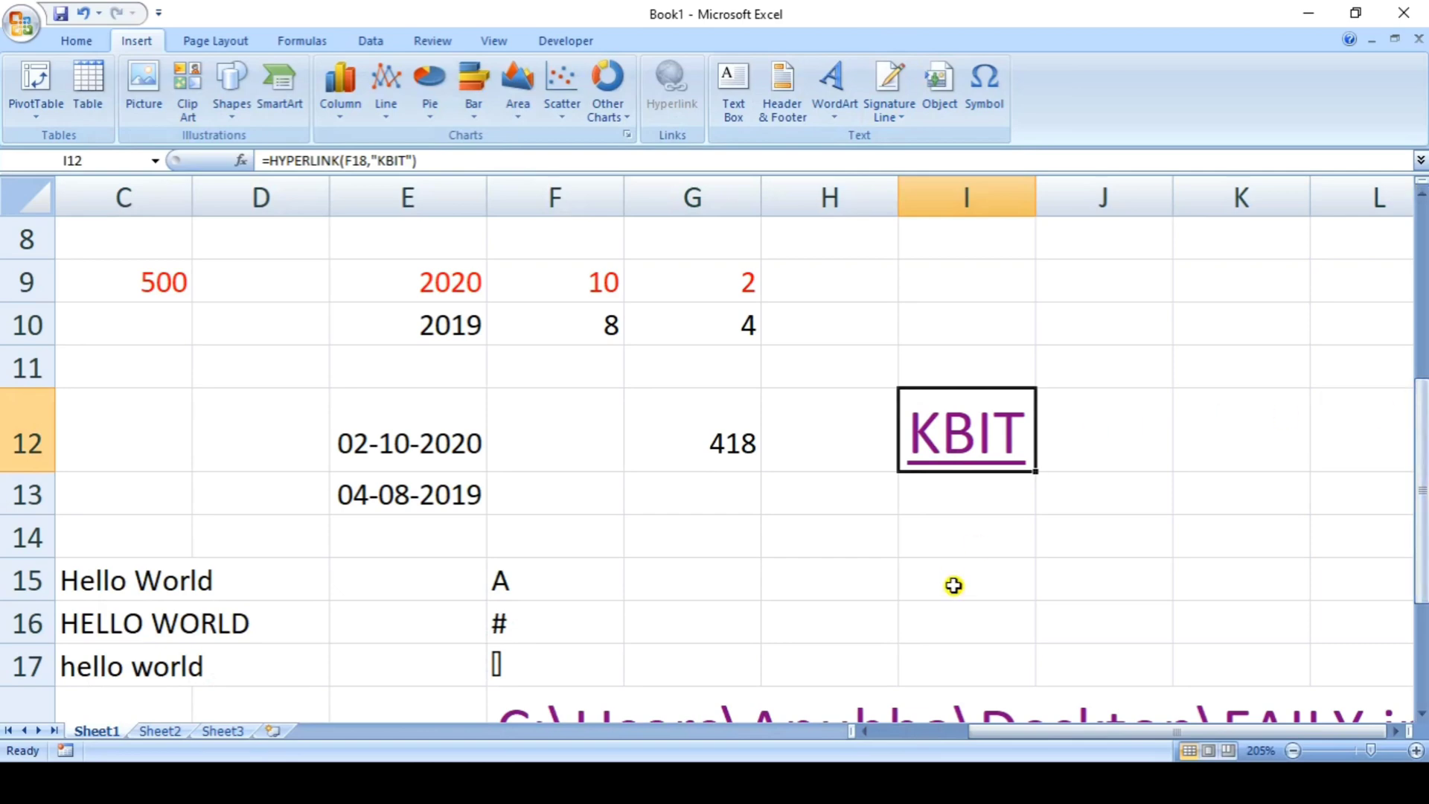
pyautogui.moveTo(1422, 432); pyautogui.dragTo(1422, 458)
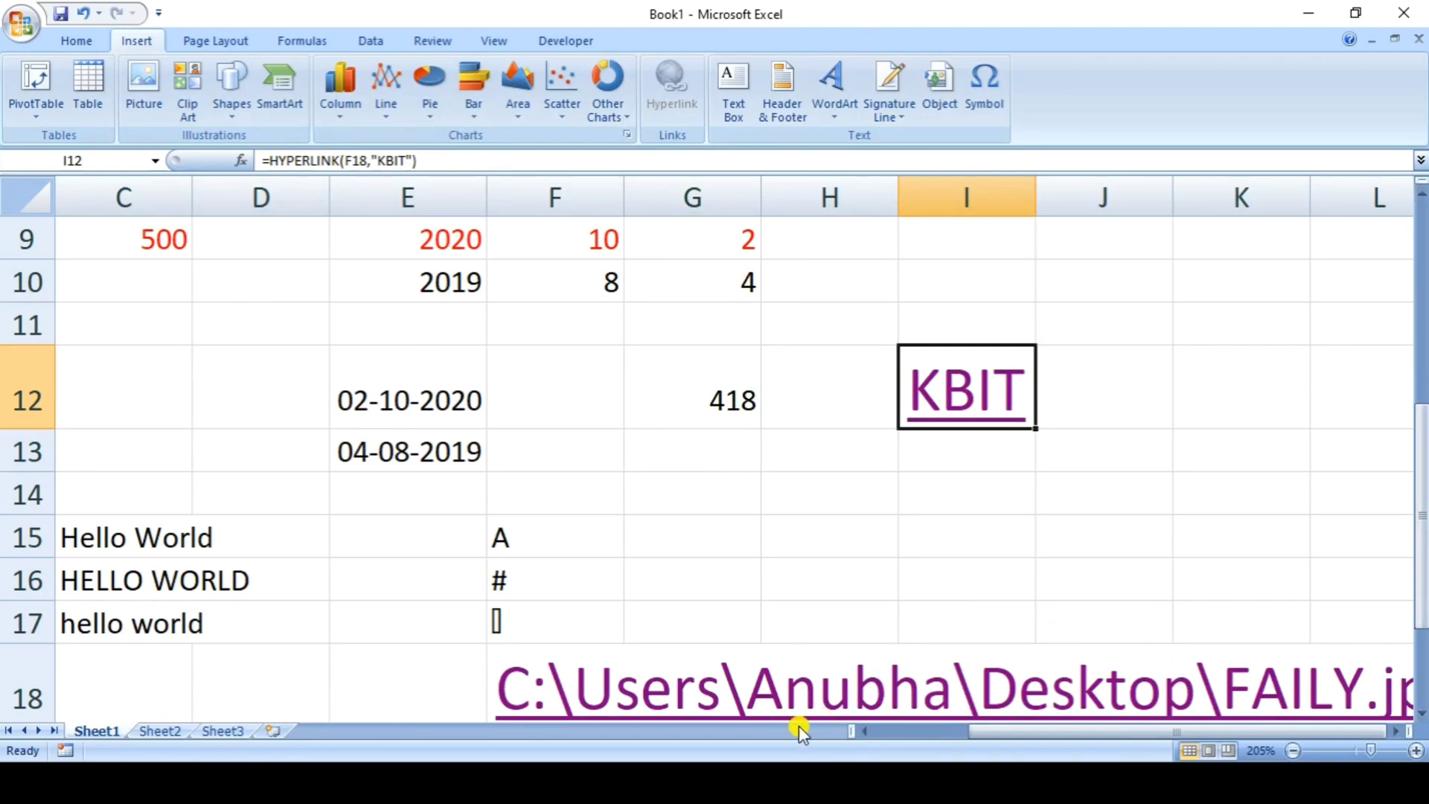
pyautogui.click(964, 407)
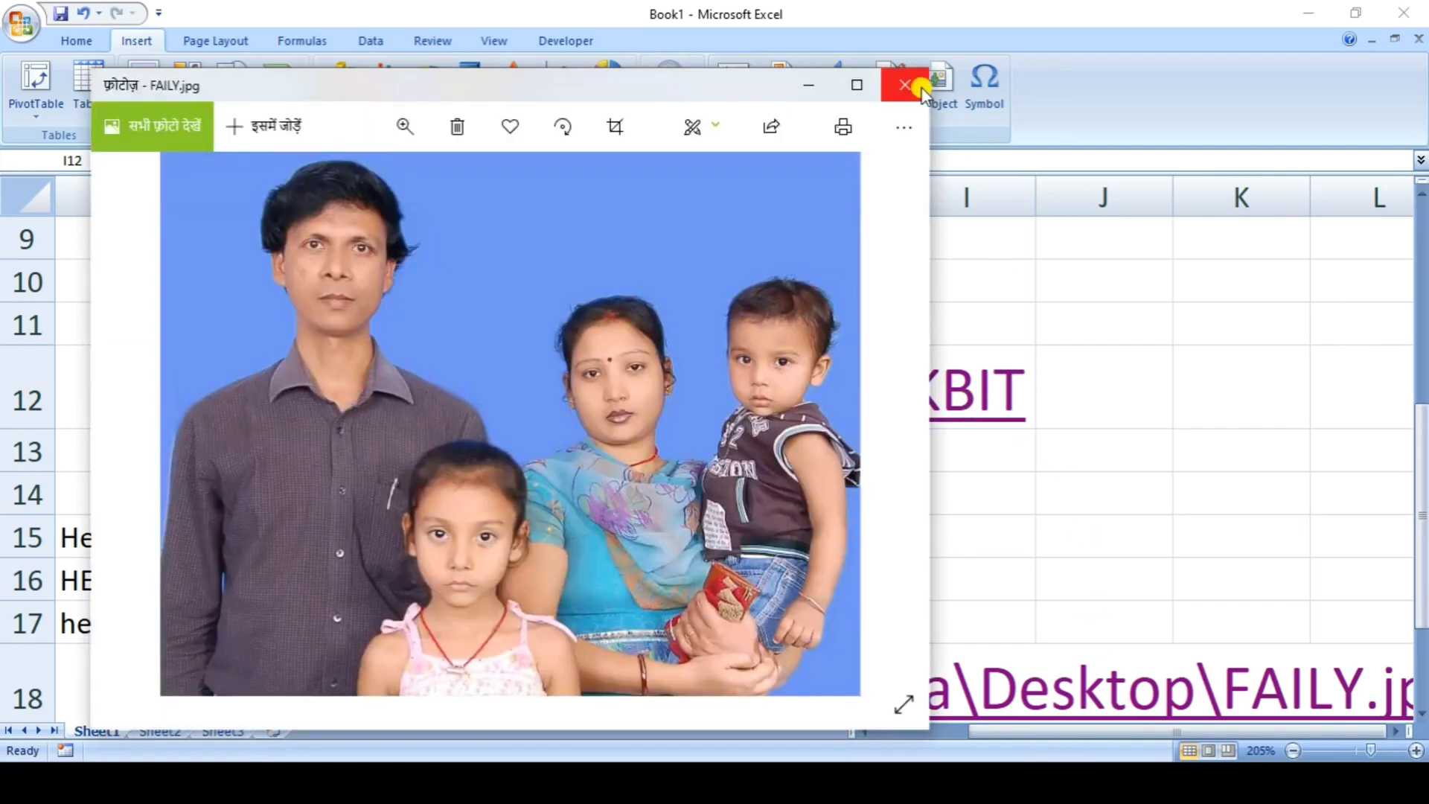
pyautogui.click(905, 85)
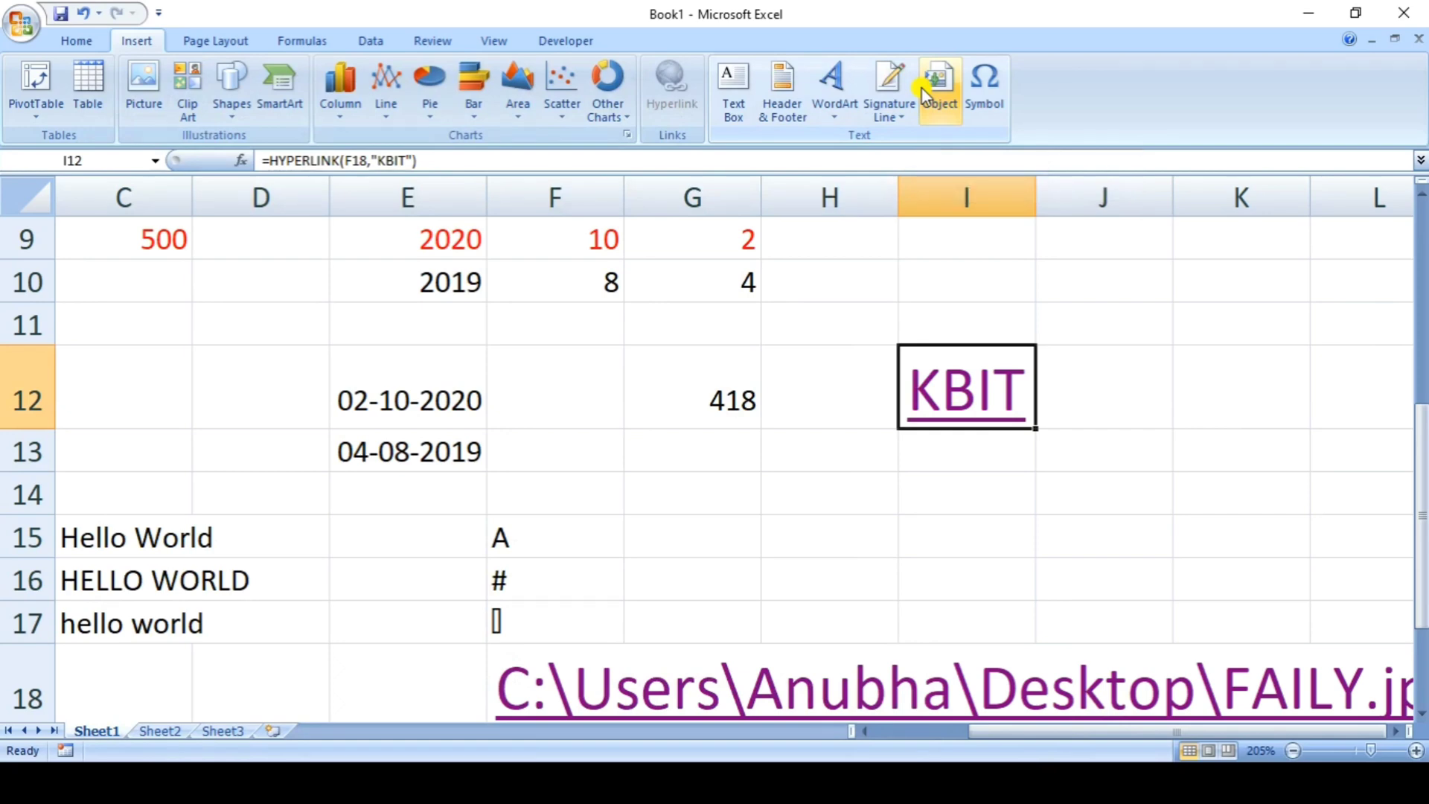
# Switch from the Excel worksheet to the Formulas slideshow
pyautogui.hotkey('alt', 'Tab')
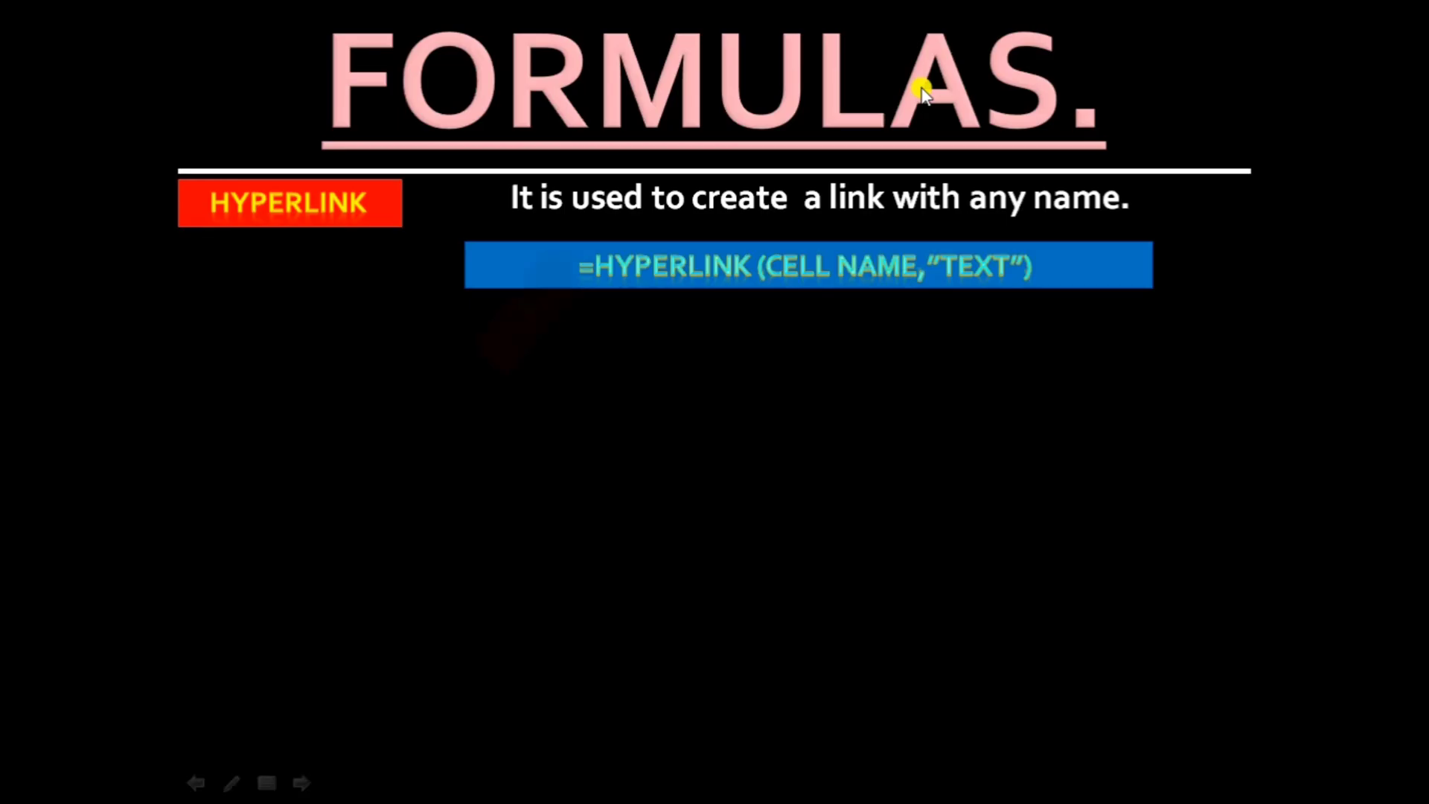